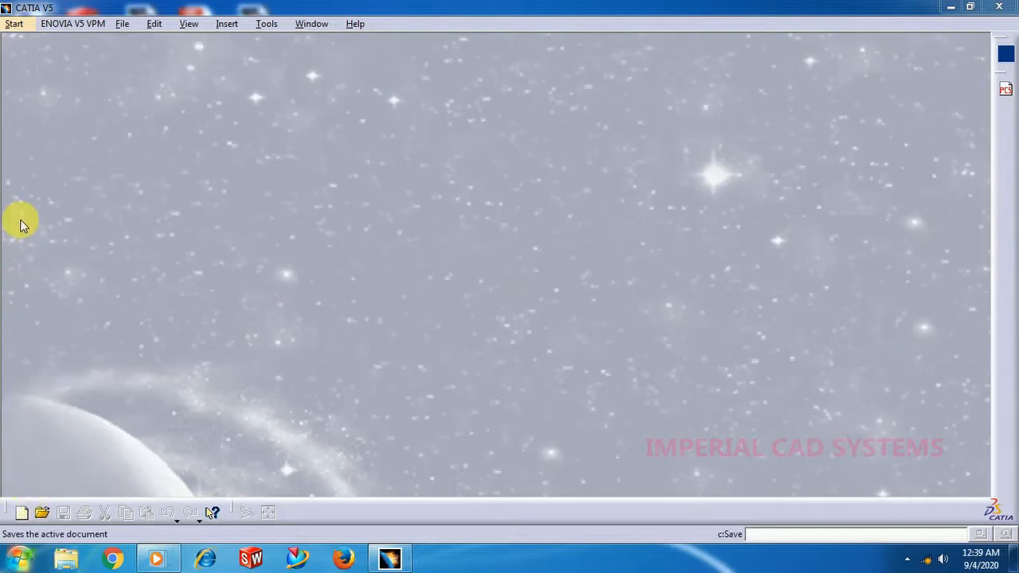
Create a new part named Part1 in the Generative Shape Design workbench with hybrid design enabled.
left_click(16, 24)
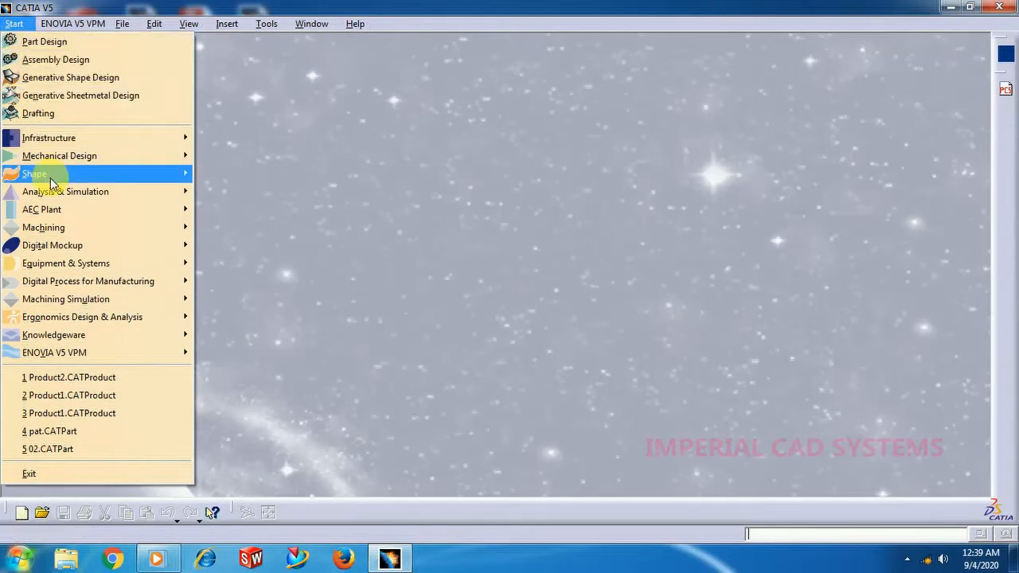
mouse_move(41, 174)
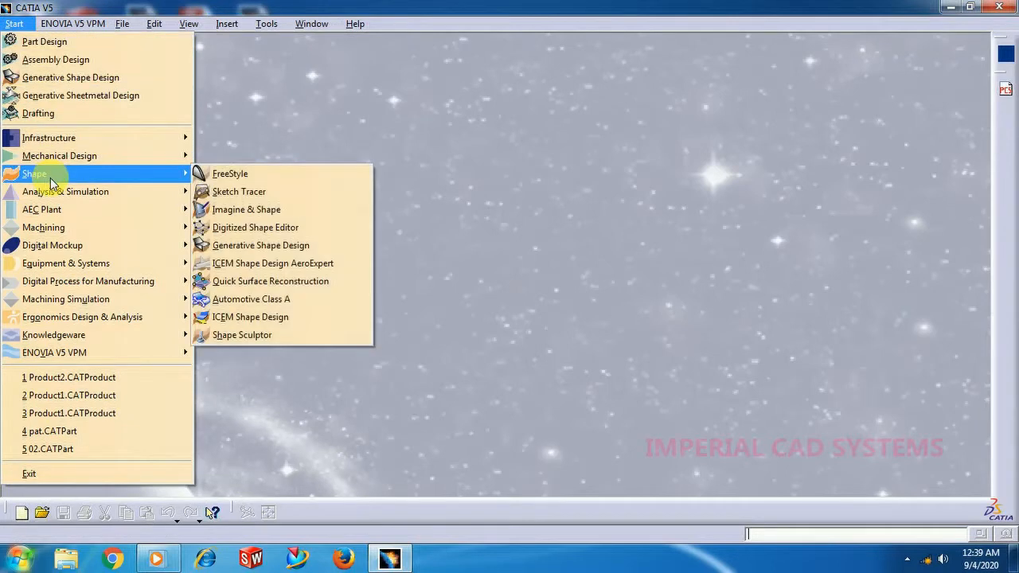
left_click(250, 249)
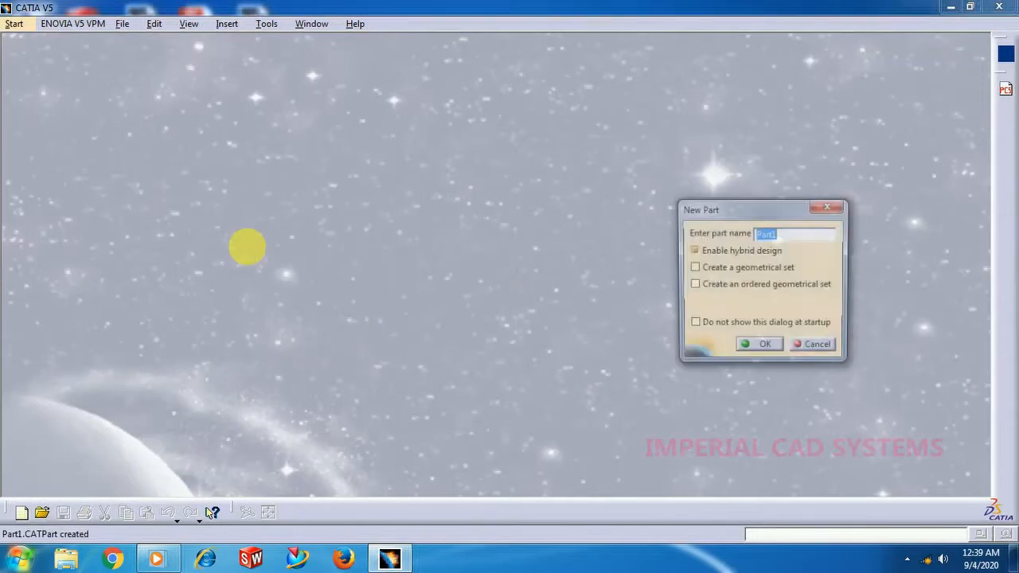
left_click(771, 352)
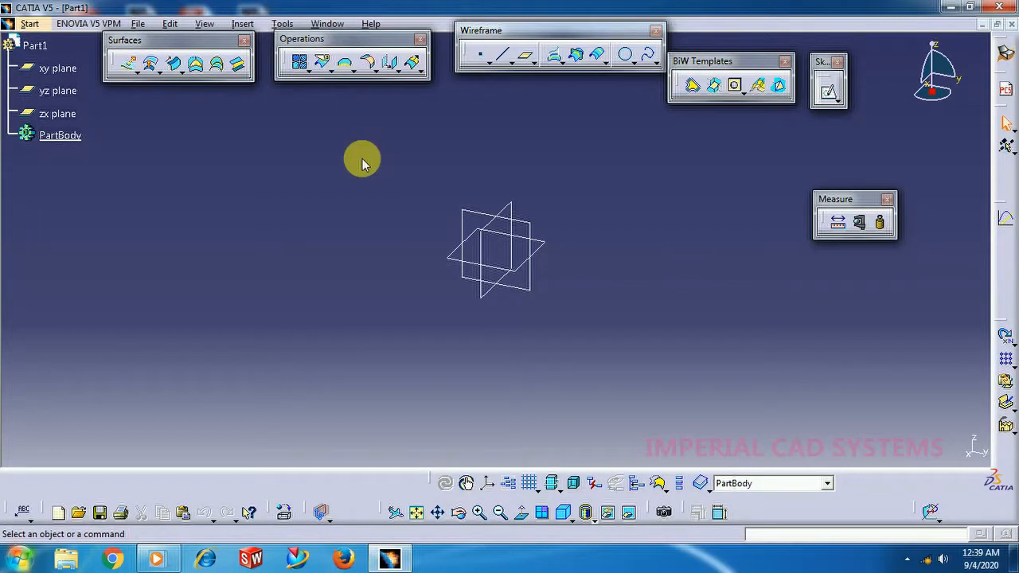
Examine the circle subtypes and the conic profile type in the Swept Surface definition, leaving it without creating a surface.
left_click(176, 66)
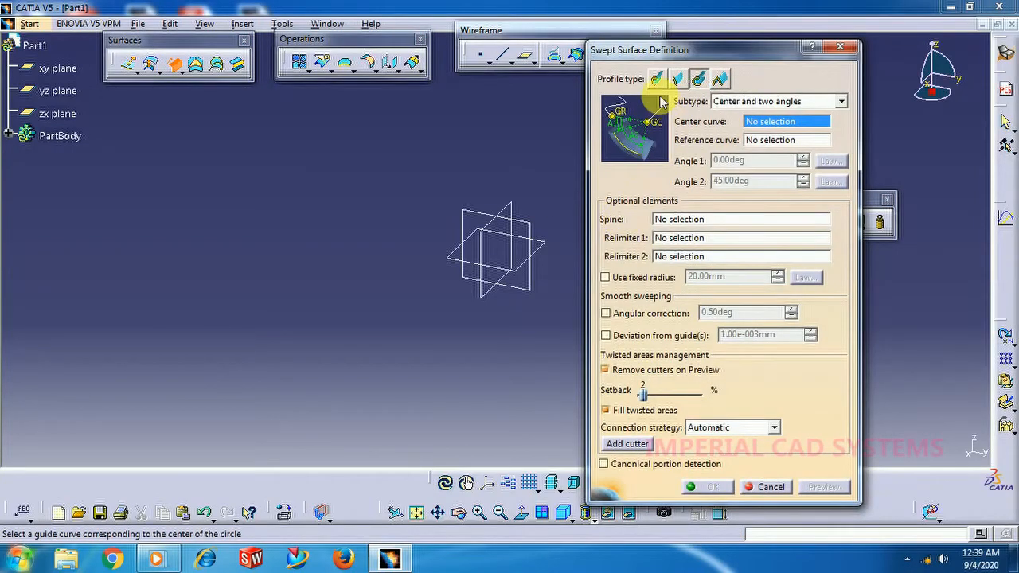
left_click(700, 81)
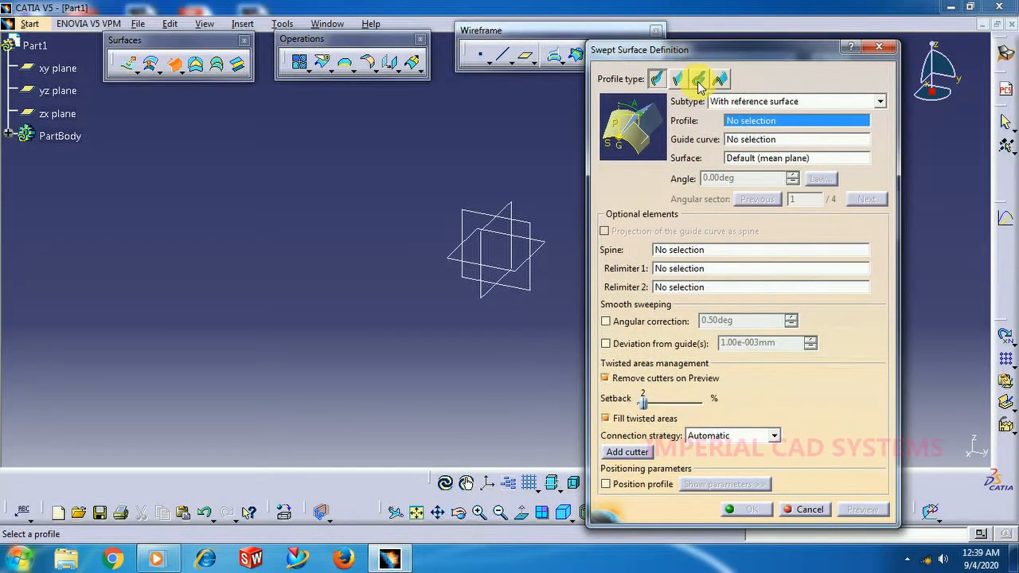
left_click(698, 82)
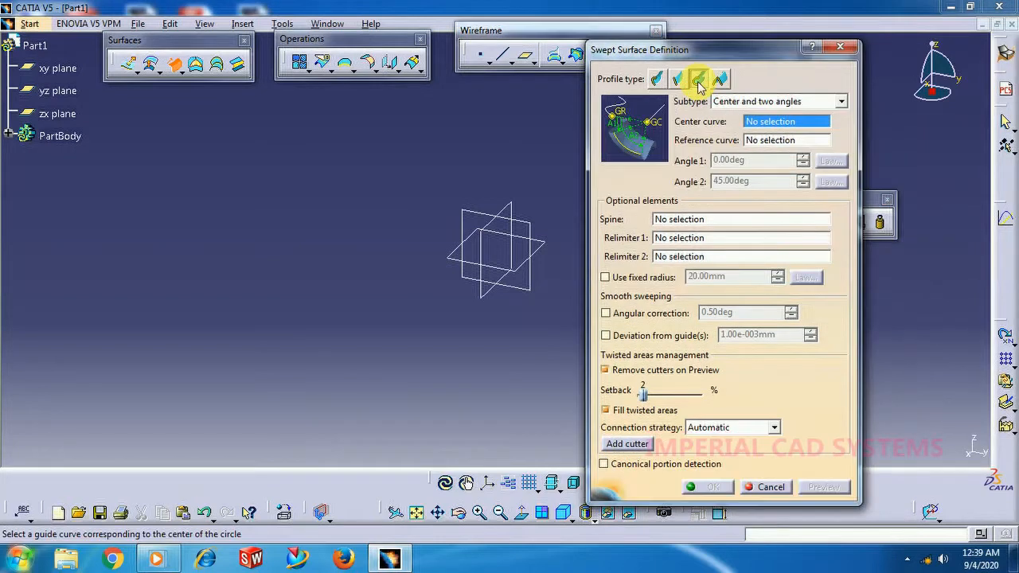
left_click(738, 102)
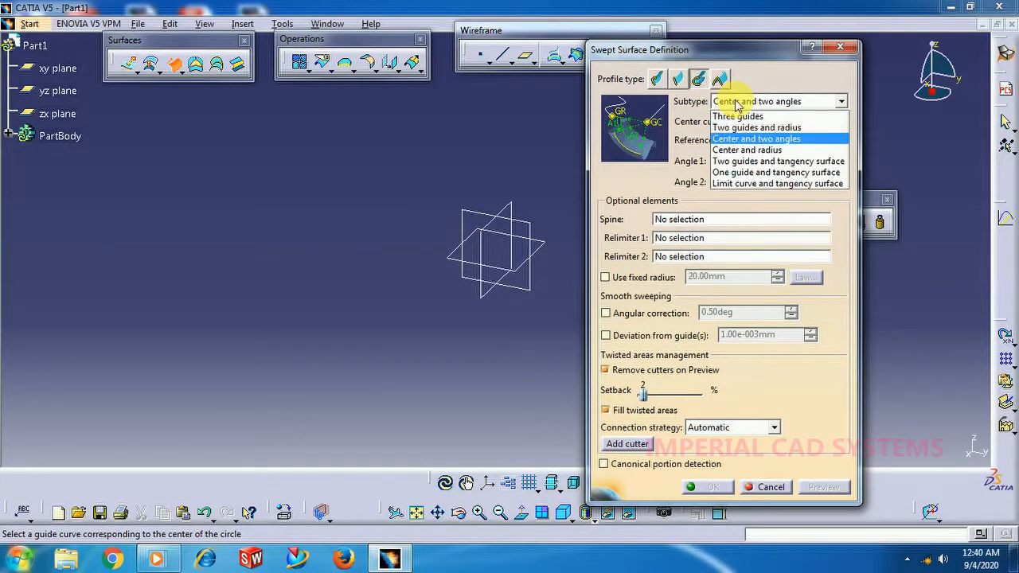
left_click(736, 102)
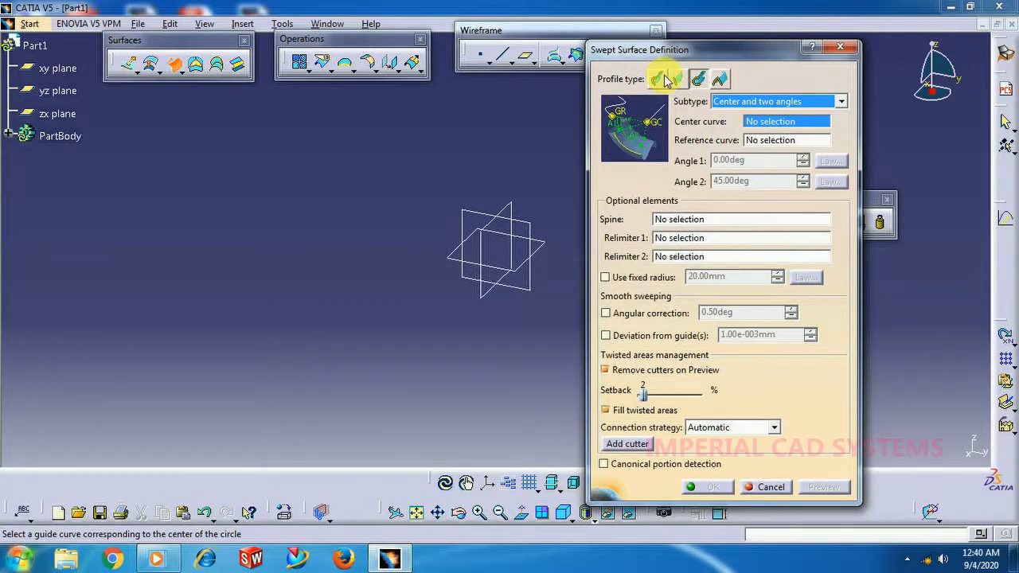
left_click(719, 81)
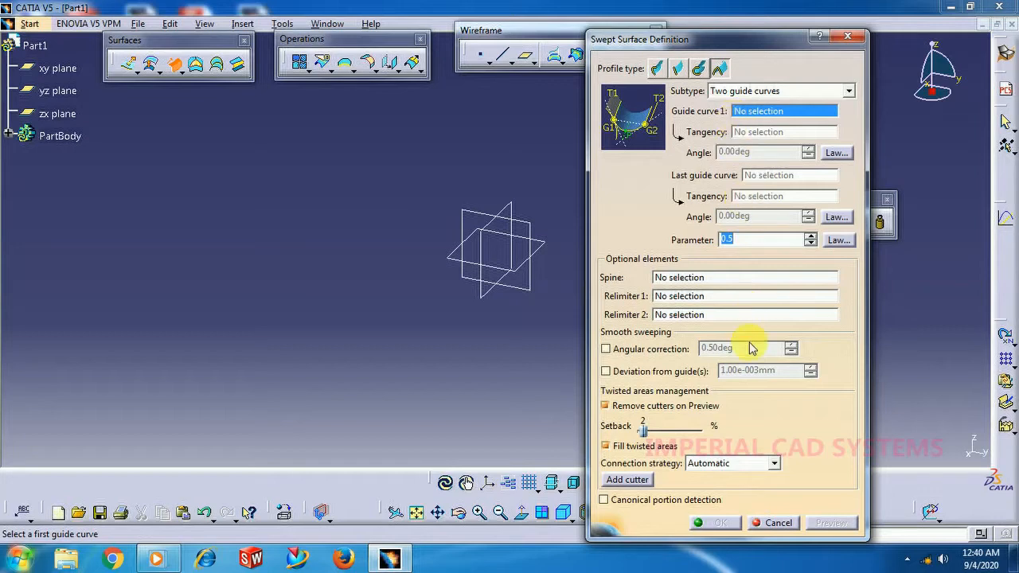
left_click(776, 524)
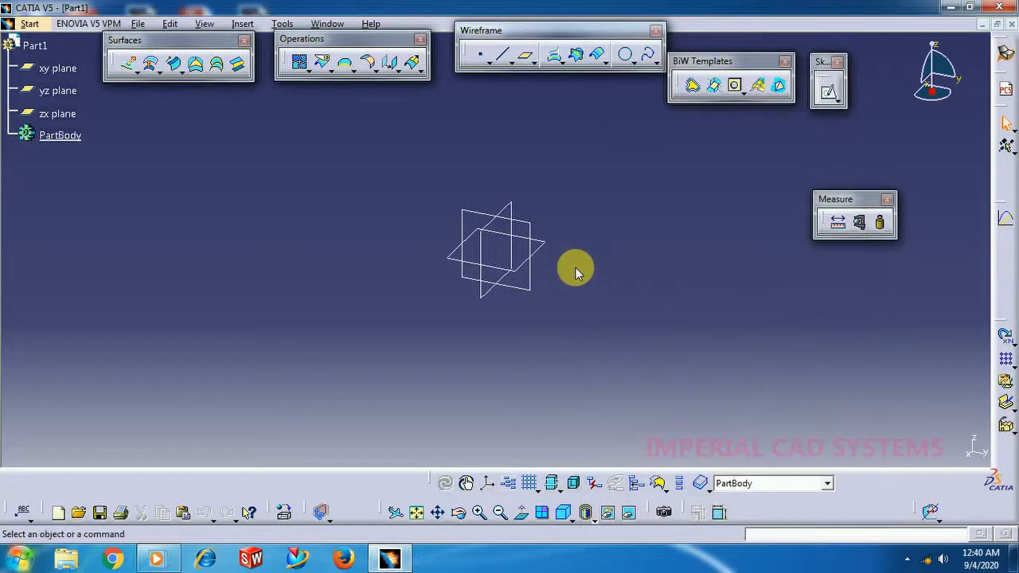
Sketch a three-point arc of about 69 mm radius on the yz plane, bulging away from the origin, and finish the sketch.
left_click(528, 289)
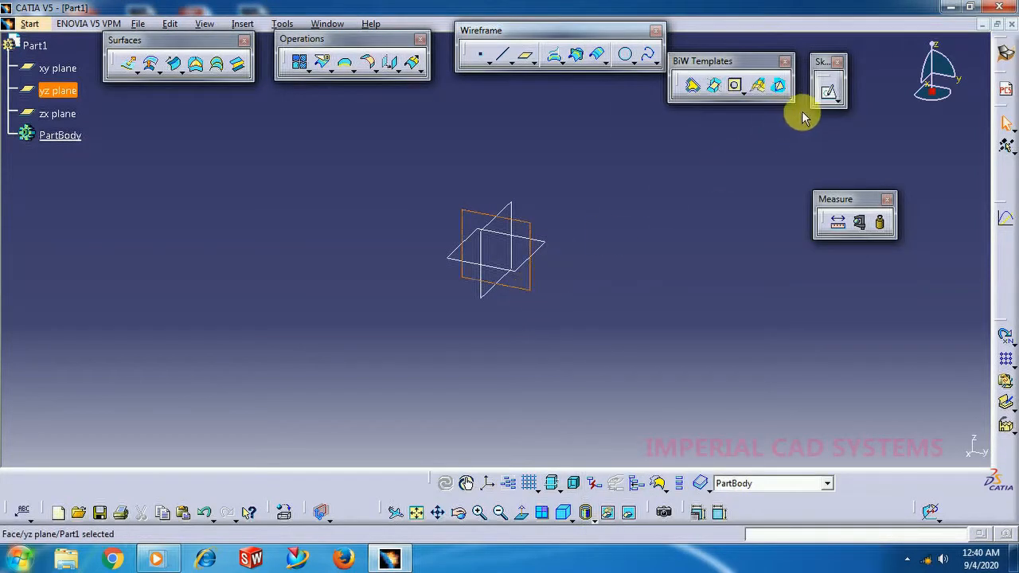
left_click(829, 91)
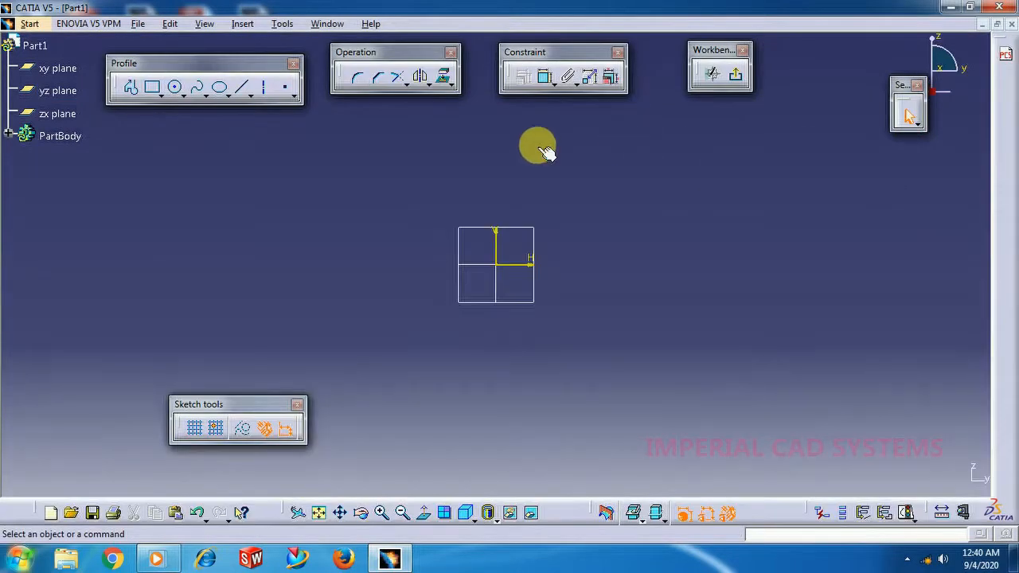
left_click(181, 94)
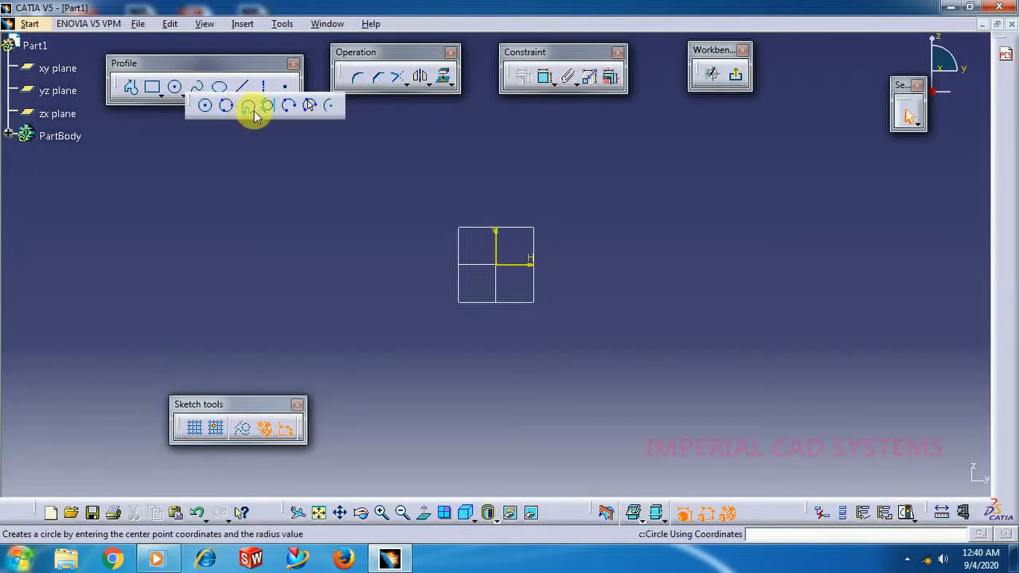
left_click(348, 116)
left_click(563, 211)
left_click(566, 367)
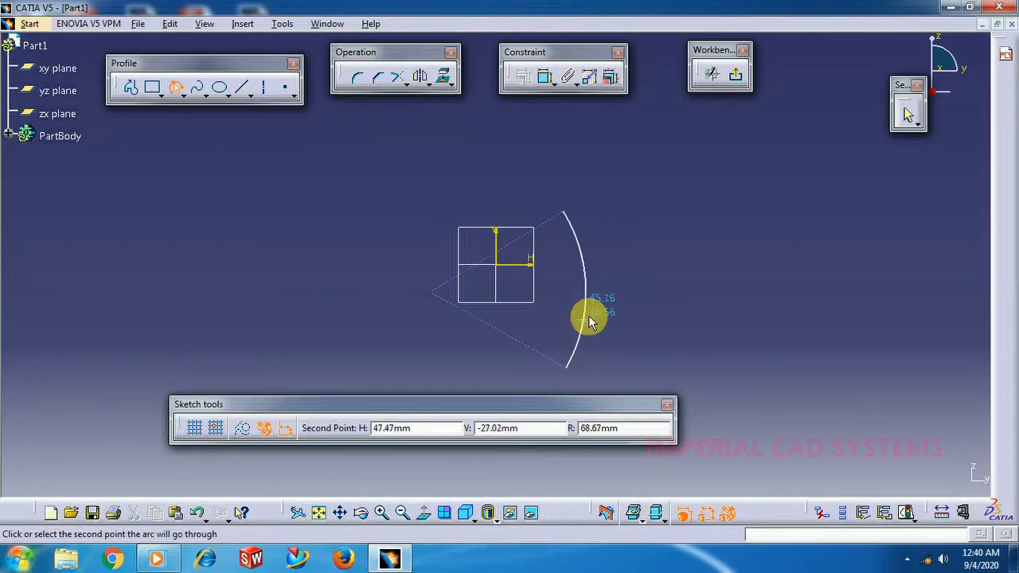
left_click(589, 319)
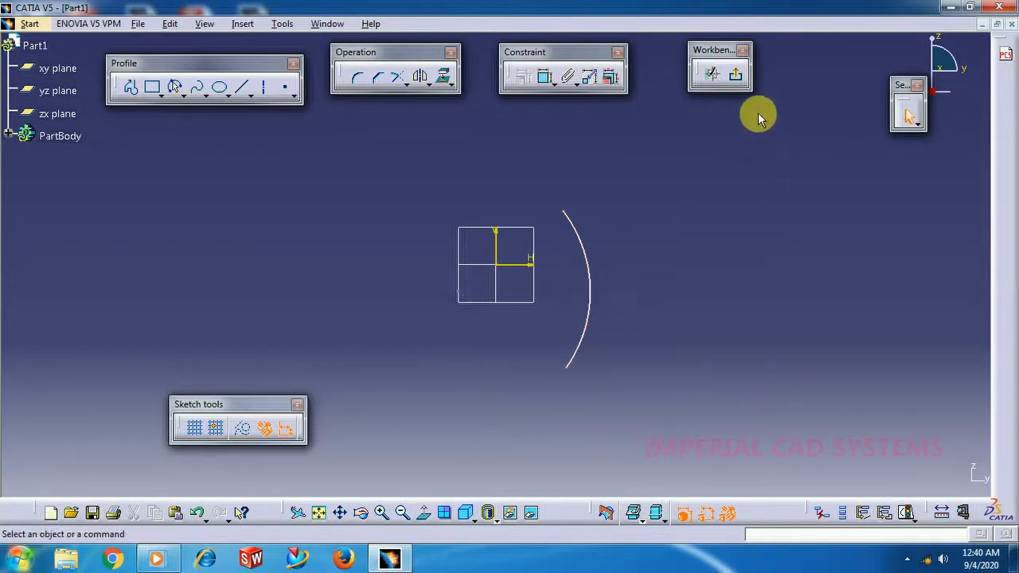
left_click(735, 74)
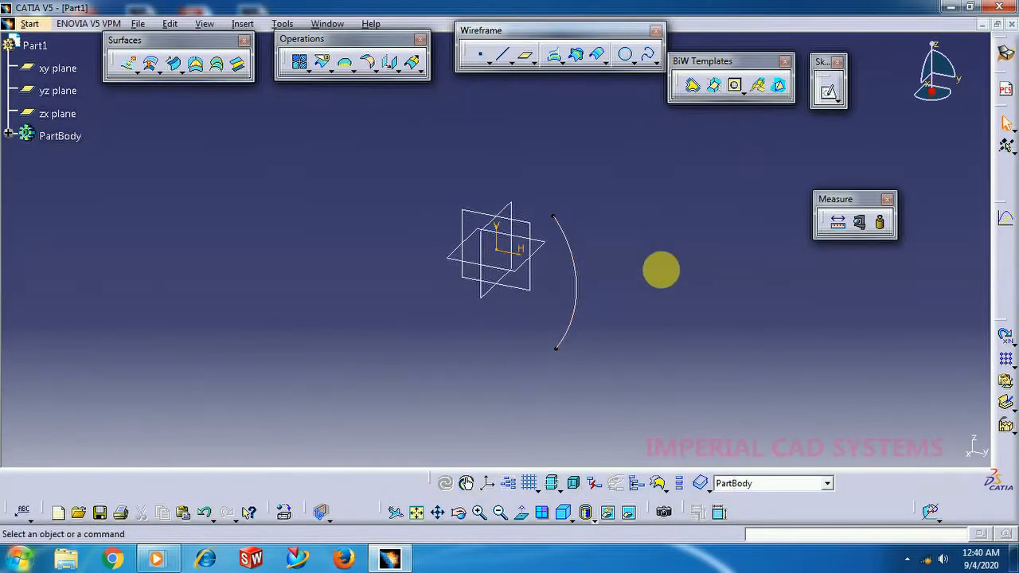
In a second sketch on the yz plane, draw an opposing arc of about 75 mm radius bulging towards the first arc.
middle_click_drag(655, 342, 559, 324)
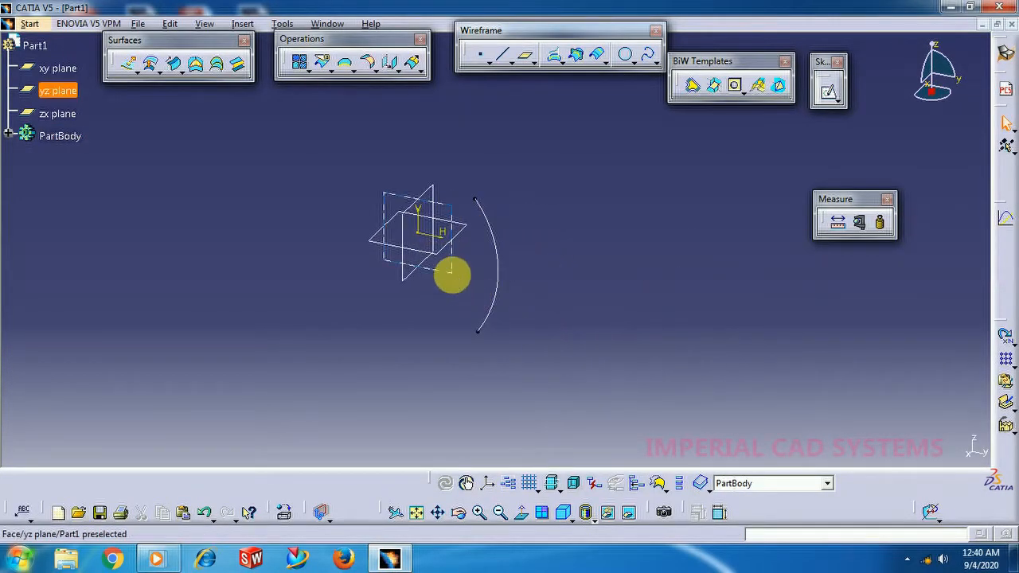
left_click(460, 279)
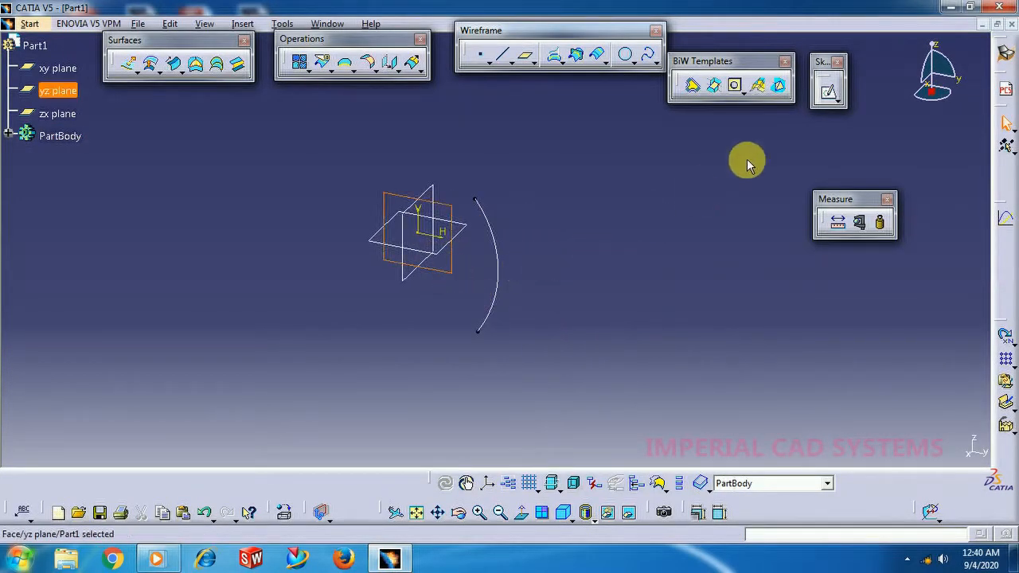
left_click(830, 95)
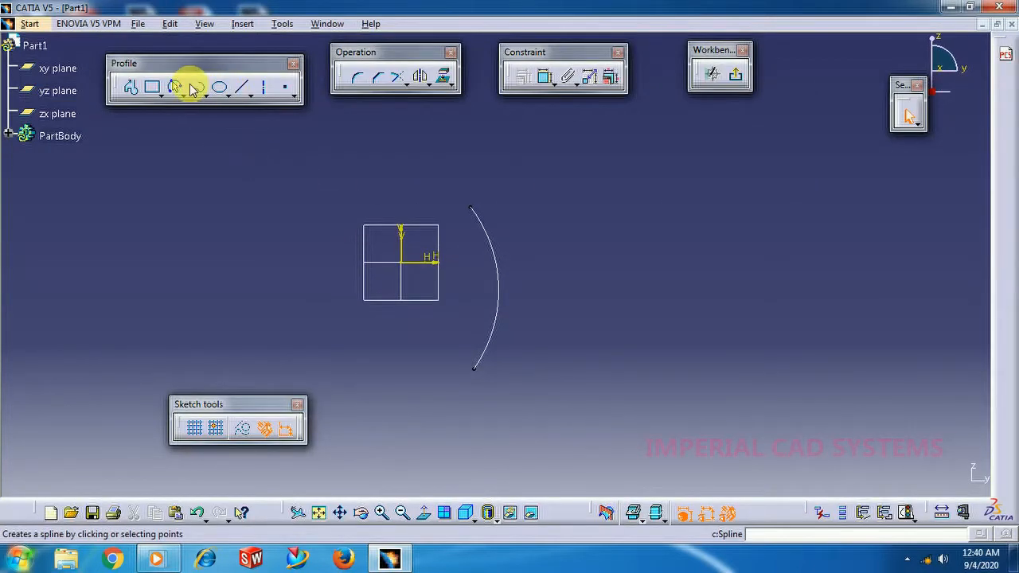
left_click(175, 85)
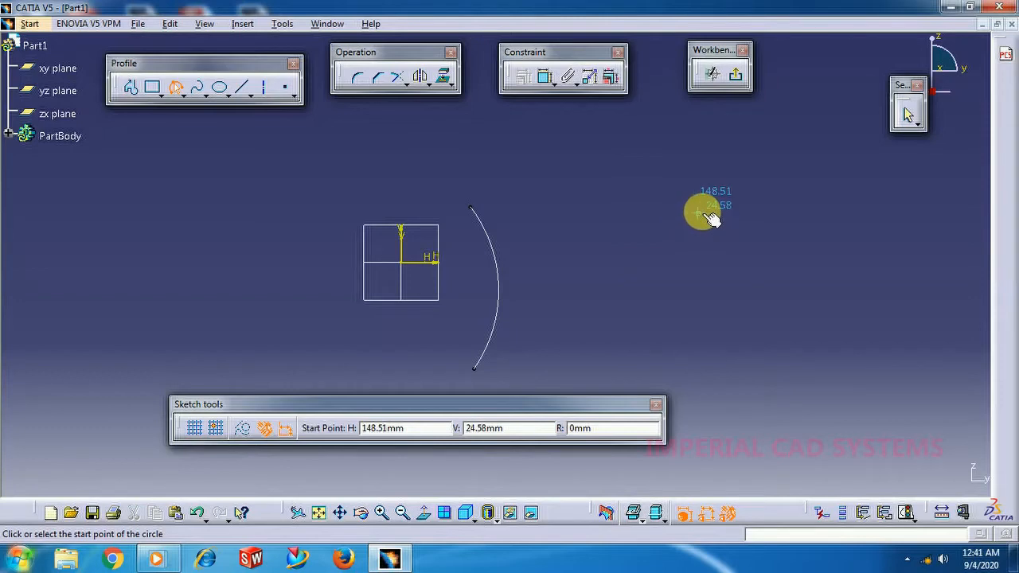
left_click(685, 211)
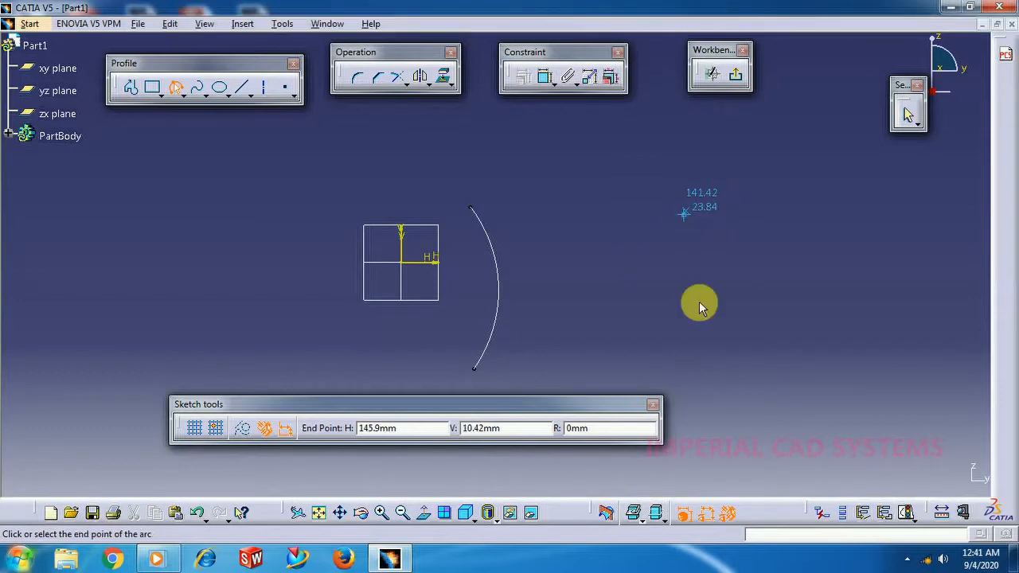
left_click(686, 384)
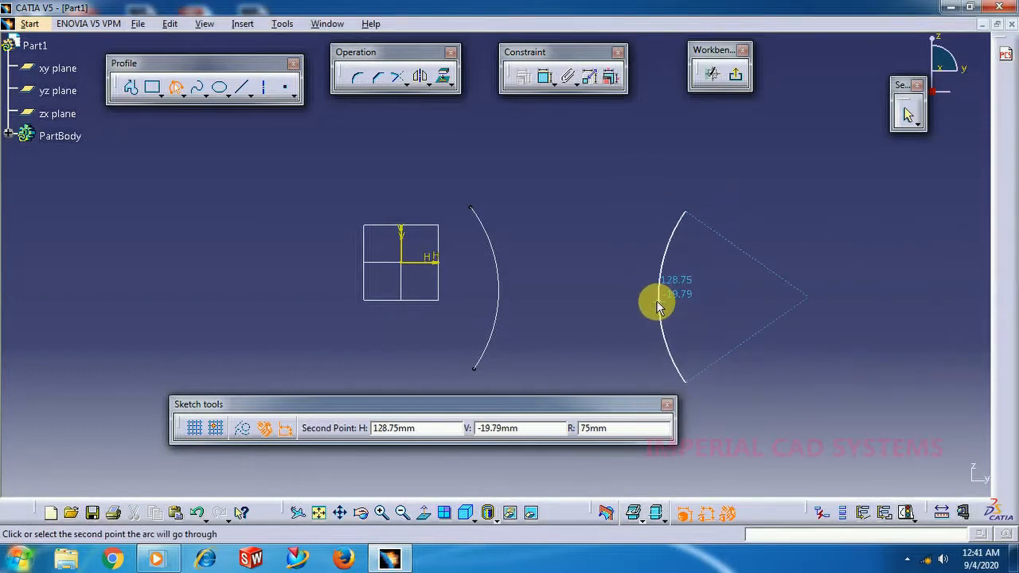
left_click(659, 297)
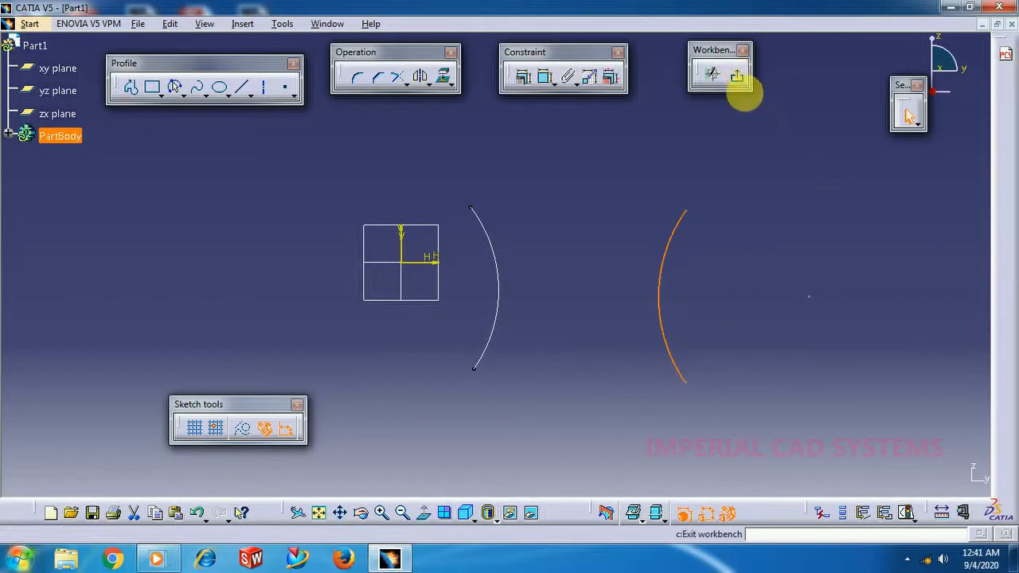
left_click(736, 77)
Extrude the first arc as a surface 100 mm in the reversed direction.
middle_click_drag(643, 371, 431, 325)
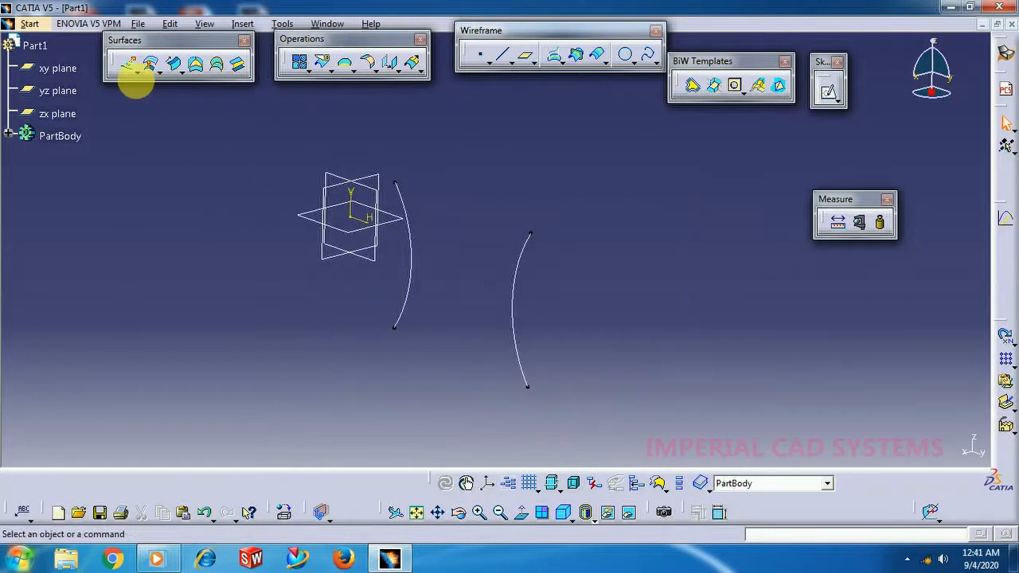
left_click(125, 71)
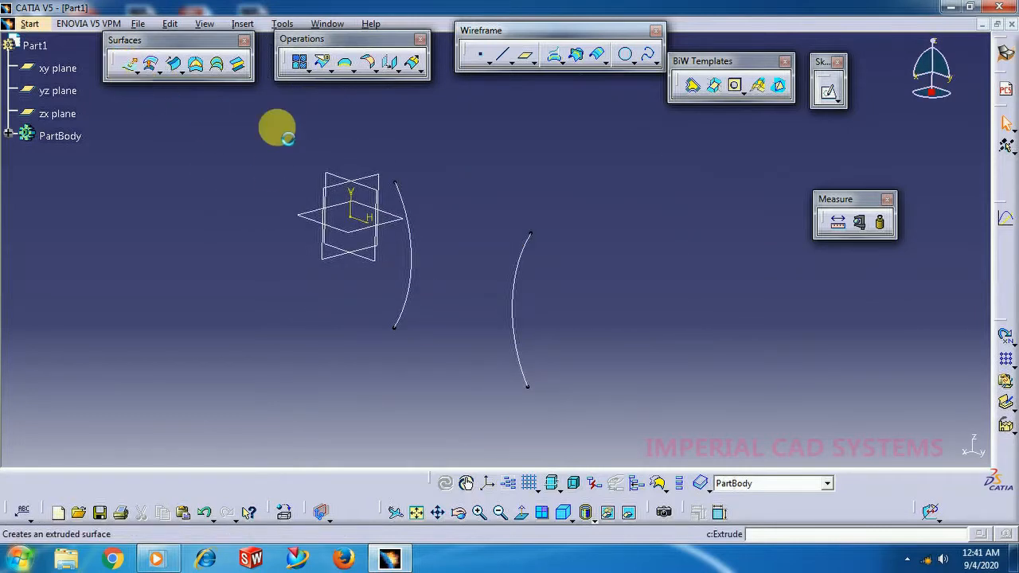
left_click(414, 270)
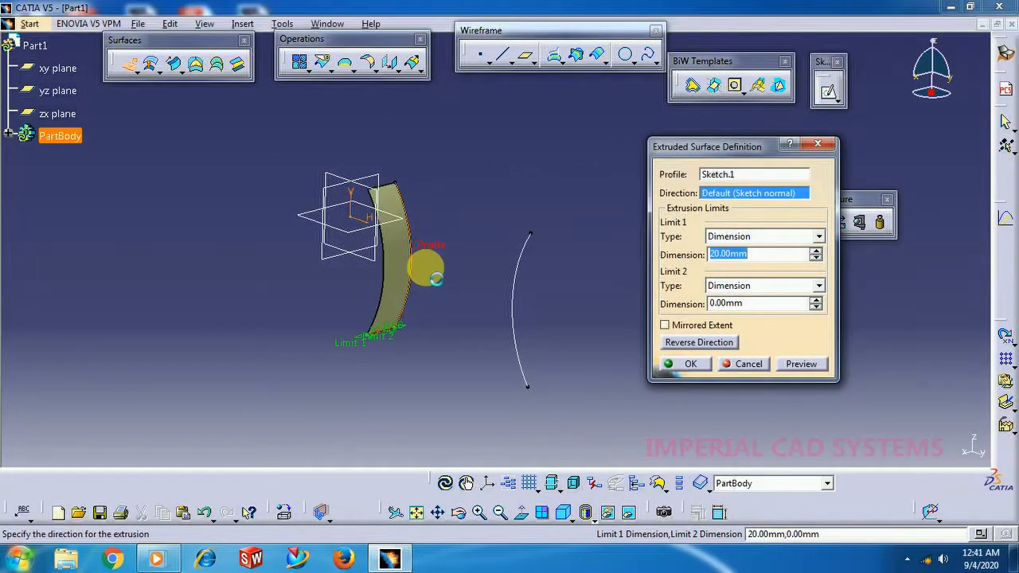
left_click(699, 342)
left_click_drag(766, 254, 680, 256)
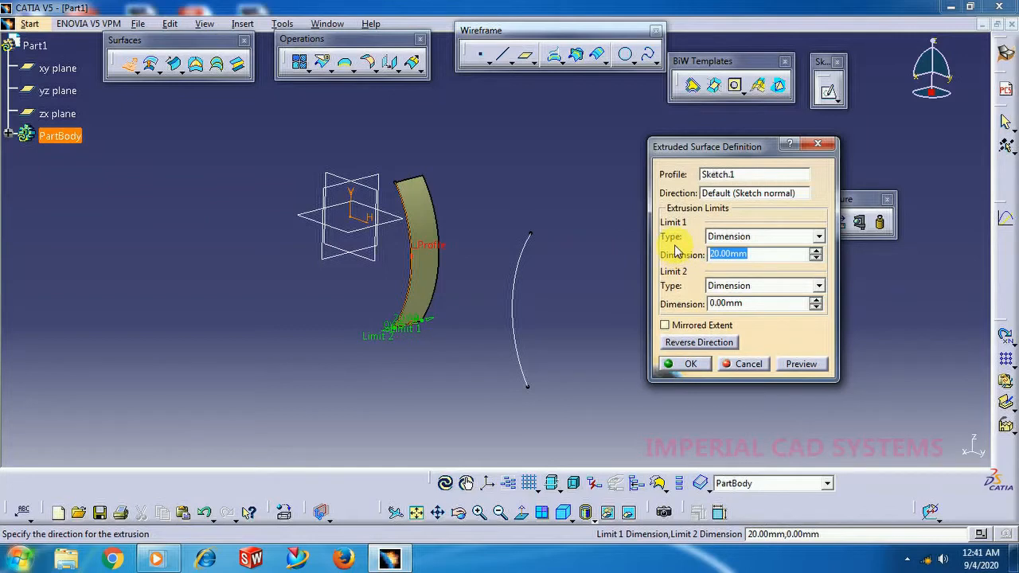
type("100")
key("Return")
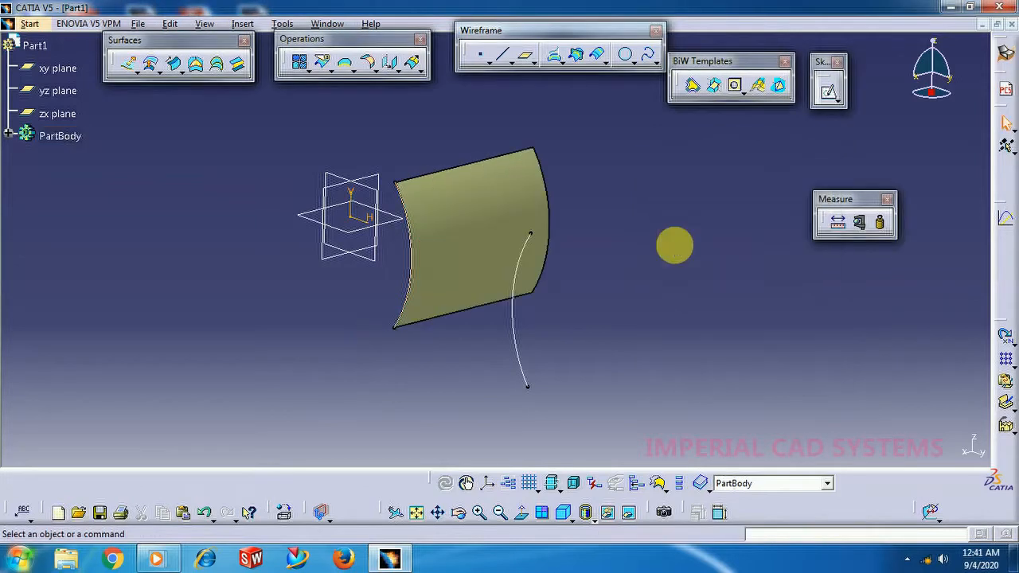
Extrude the second arc as a surface 100 mm in the reversed direction.
left_click(132, 64)
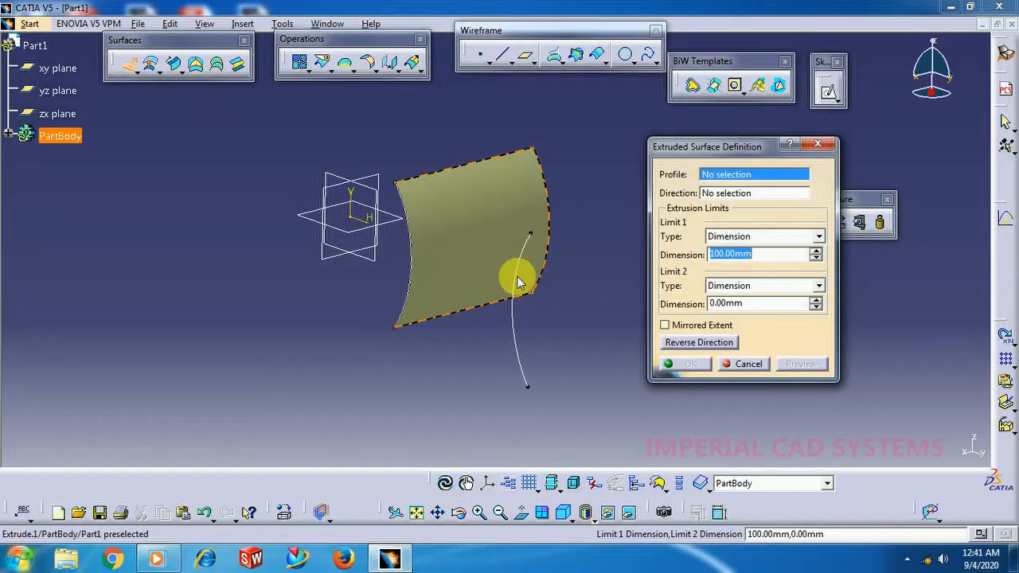
left_click(520, 346)
left_click(695, 344)
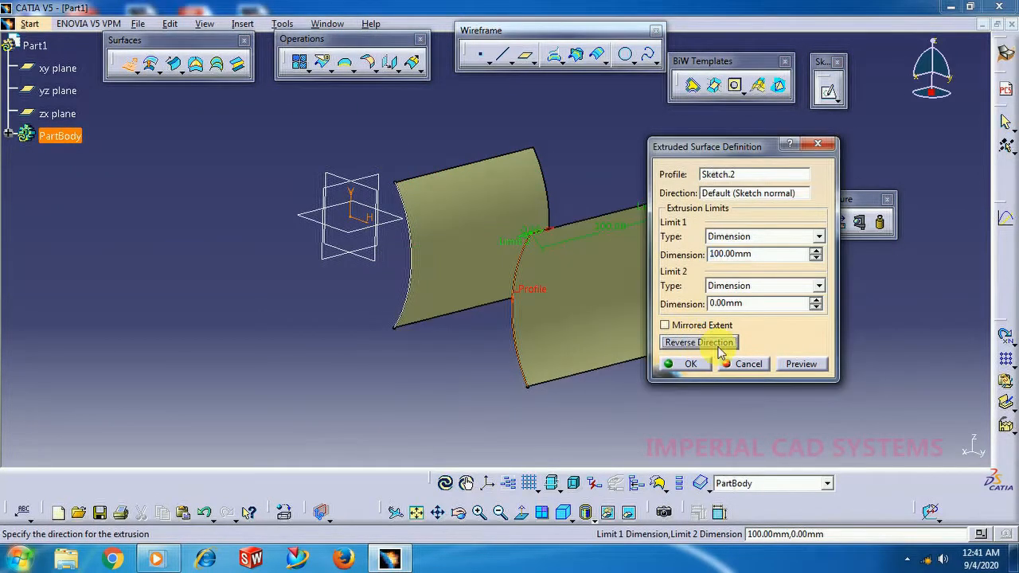
left_click(691, 364)
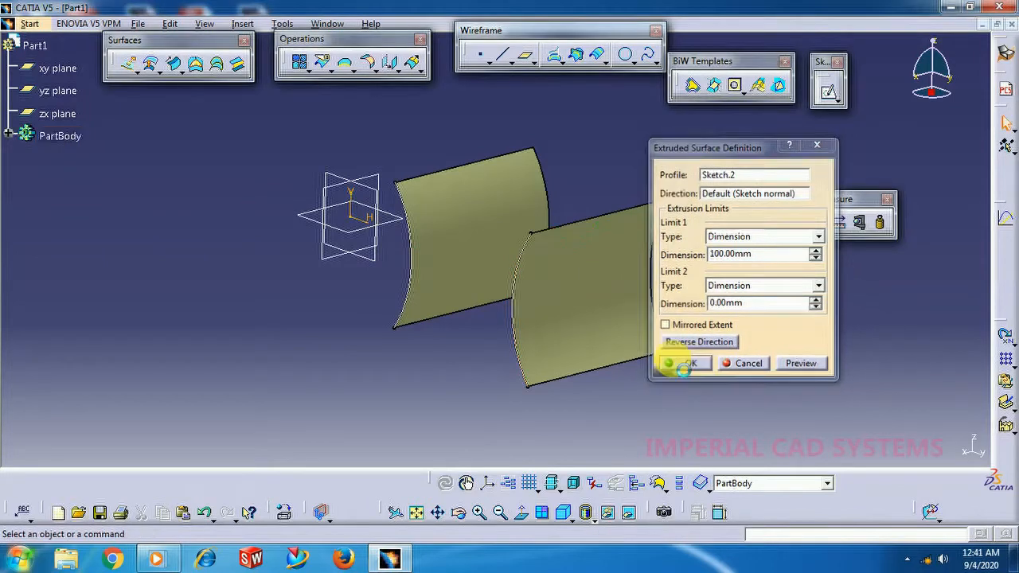
Change the extrusion length of the first arc surface to 200 mm.
middle_click_drag(467, 359, 476, 330)
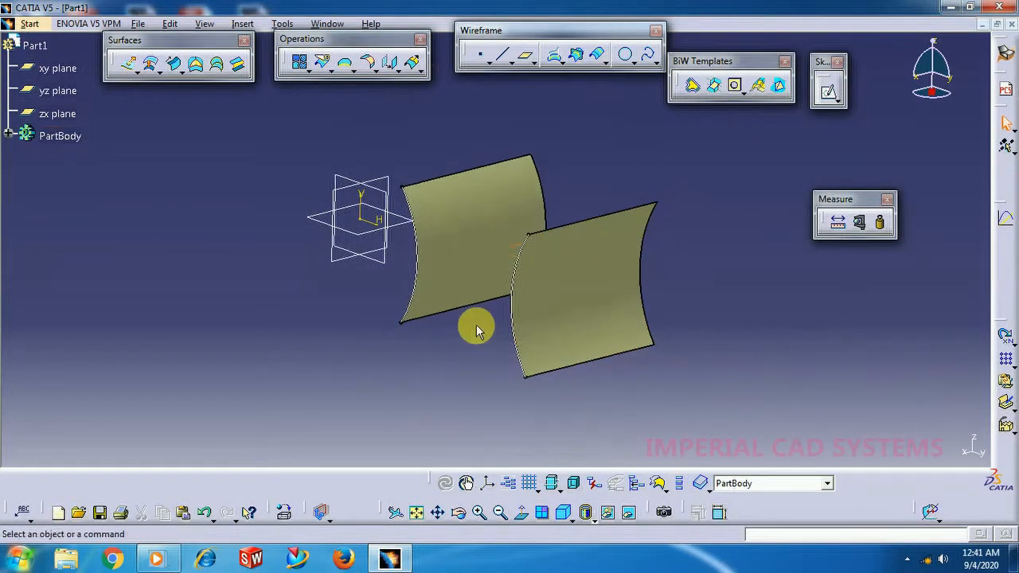
double_click(462, 250)
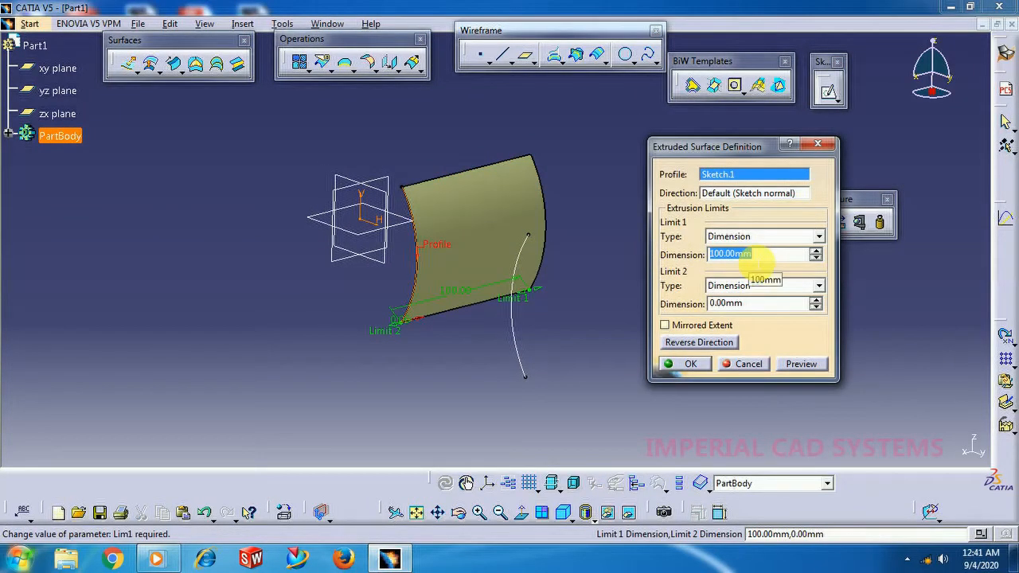
type("200")
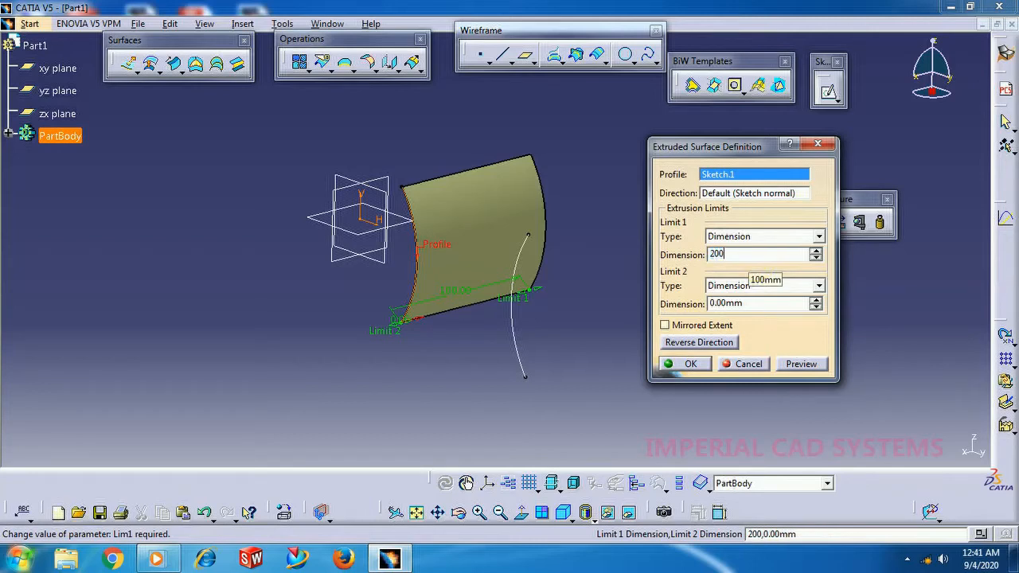
key("Return")
Change the extrusion length of the second arc surface to 200 mm to match the first one.
double_click(606, 303)
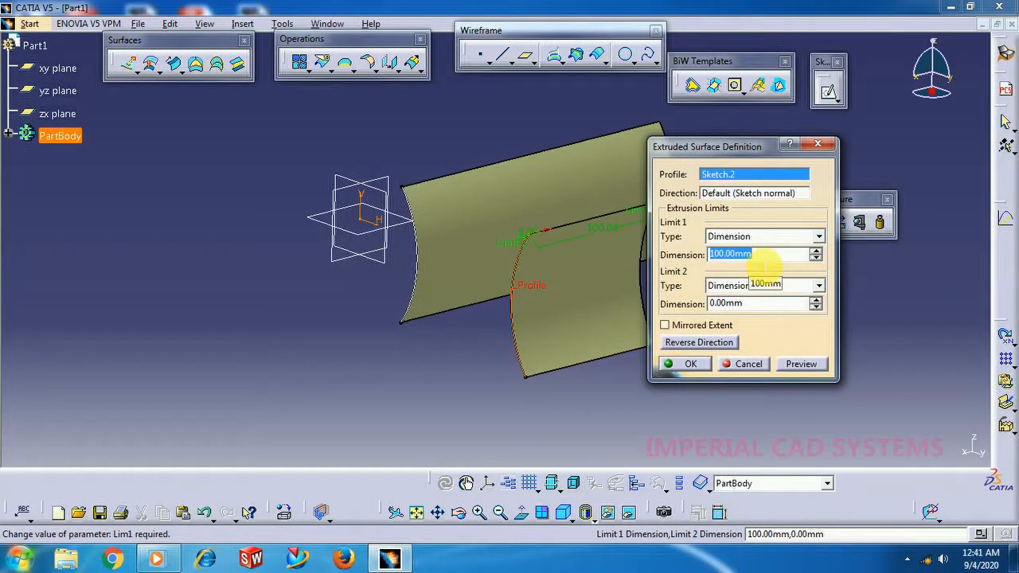
type("2")
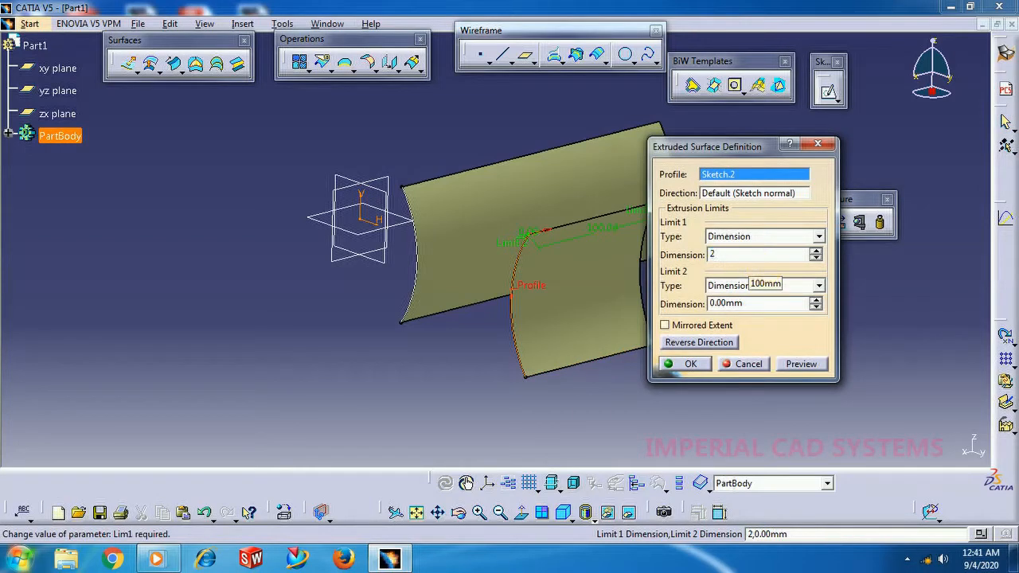
type("00")
key("Return")
Begin a swept surface with the conic profile type and the two guide curves subtype.
middle_click_drag(448, 353, 627, 322)
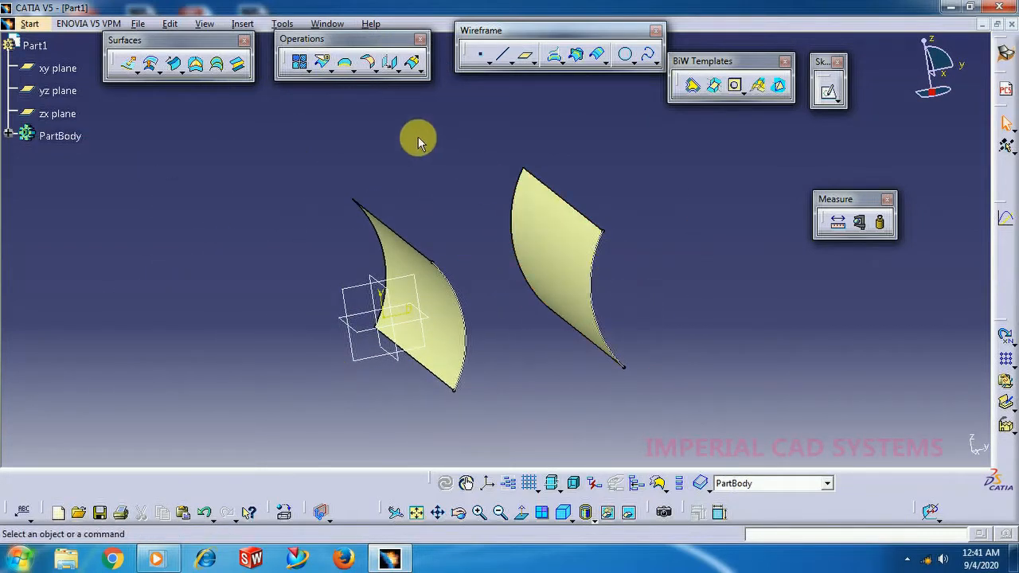
left_click(176, 70)
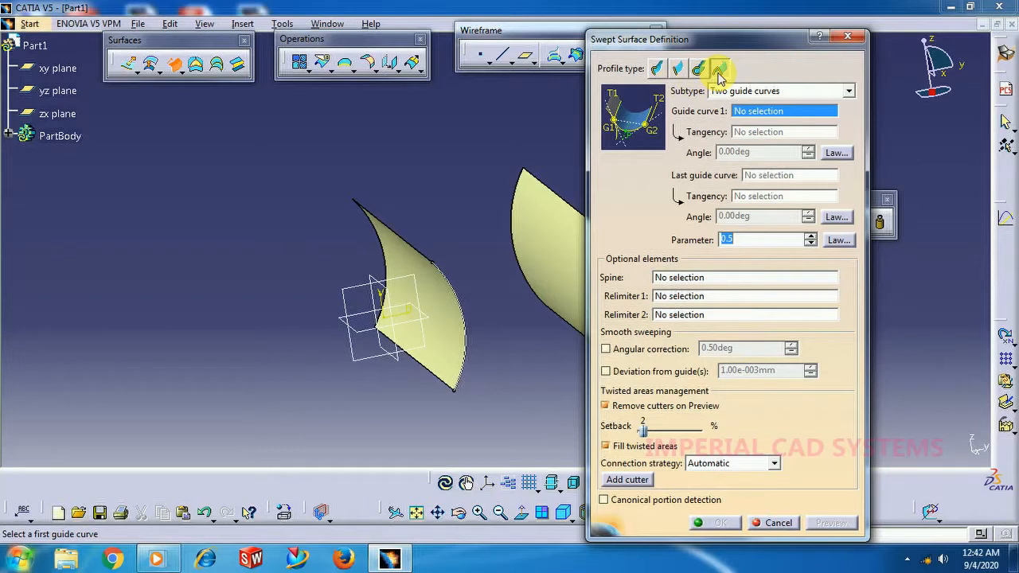
left_click(725, 91)
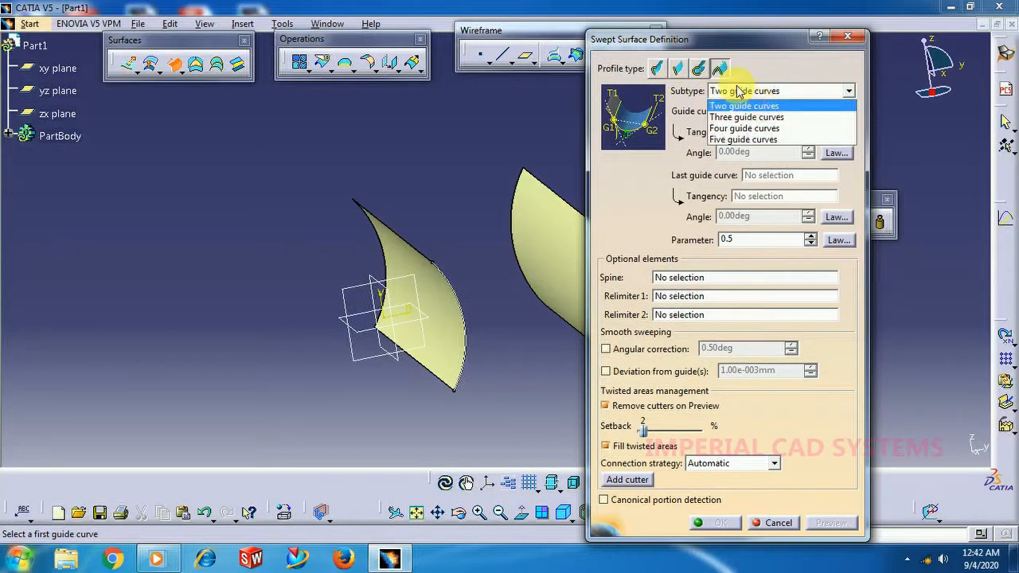
left_click(719, 70)
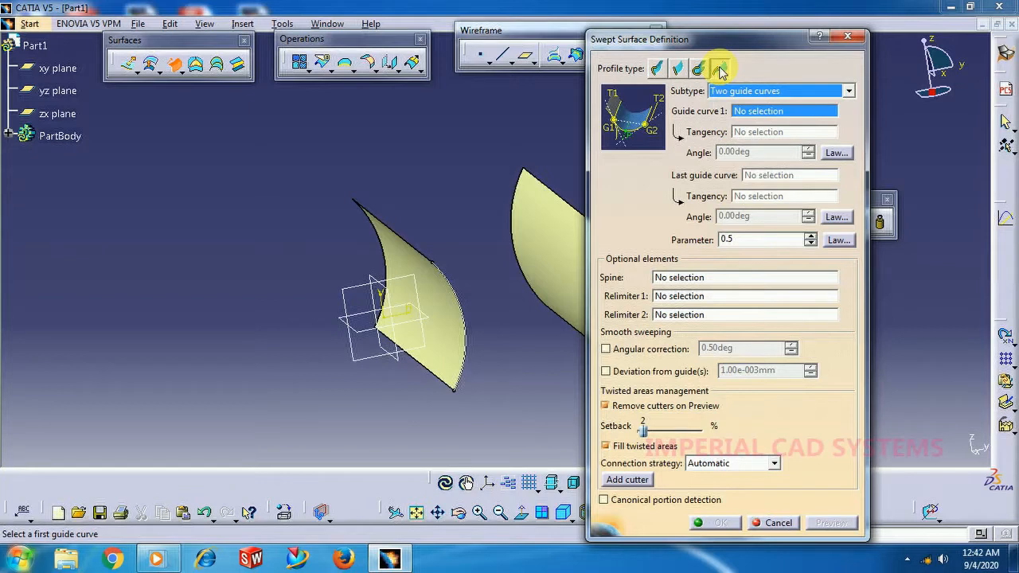
left_click(721, 92)
left_click(733, 101)
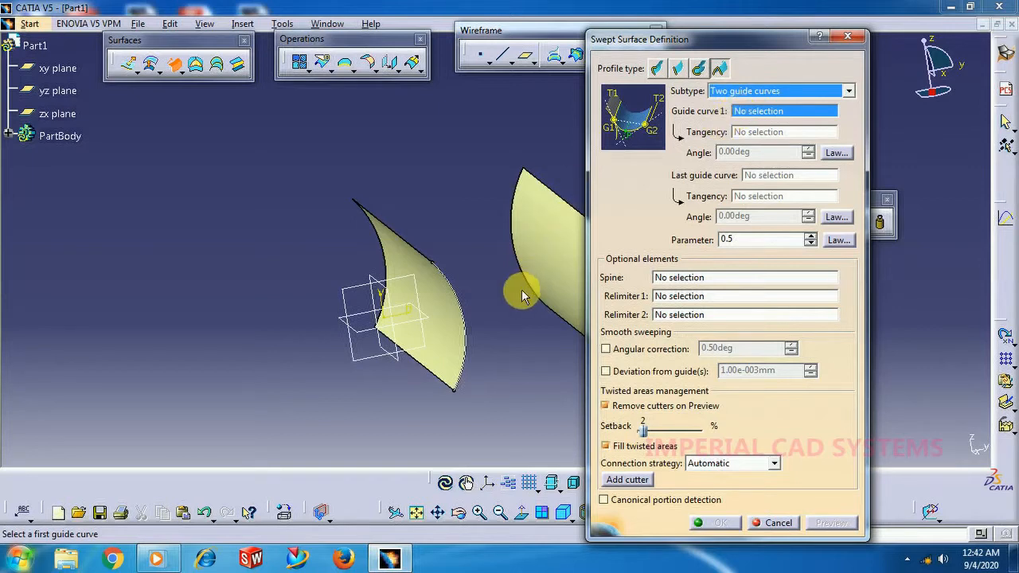
Assign the lower straight edges of the first and second extruded surfaces as guide curves, each tangent to its own surface at 0 degrees.
middle_click_drag(521, 289, 412, 239)
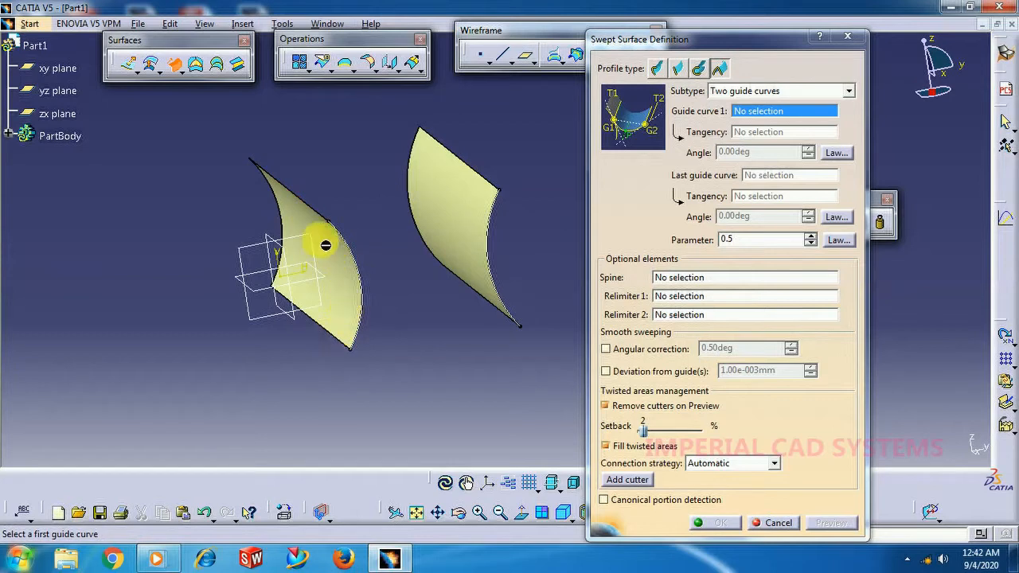
middle_click_drag(422, 341, 269, 346)
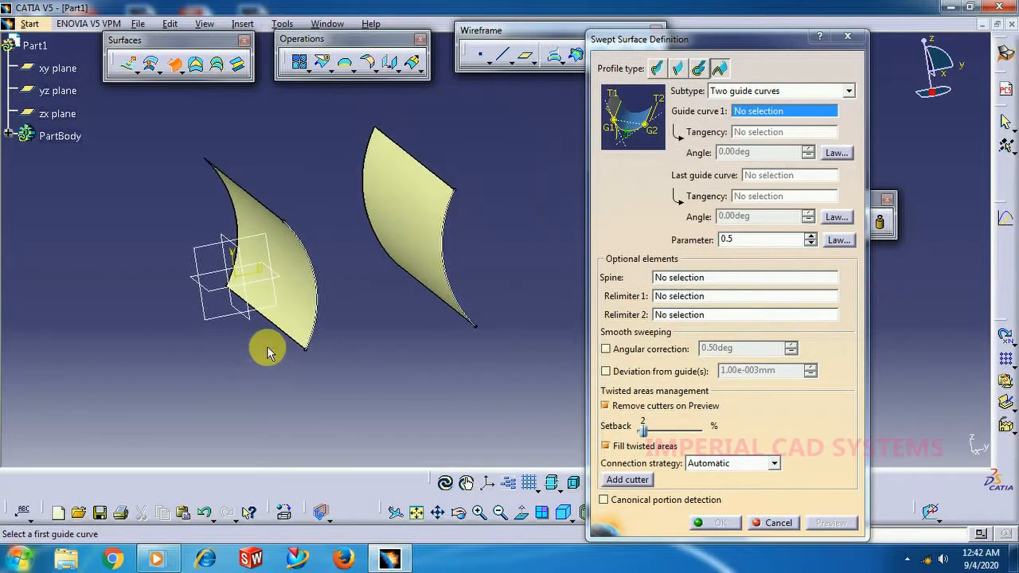
left_click(274, 323)
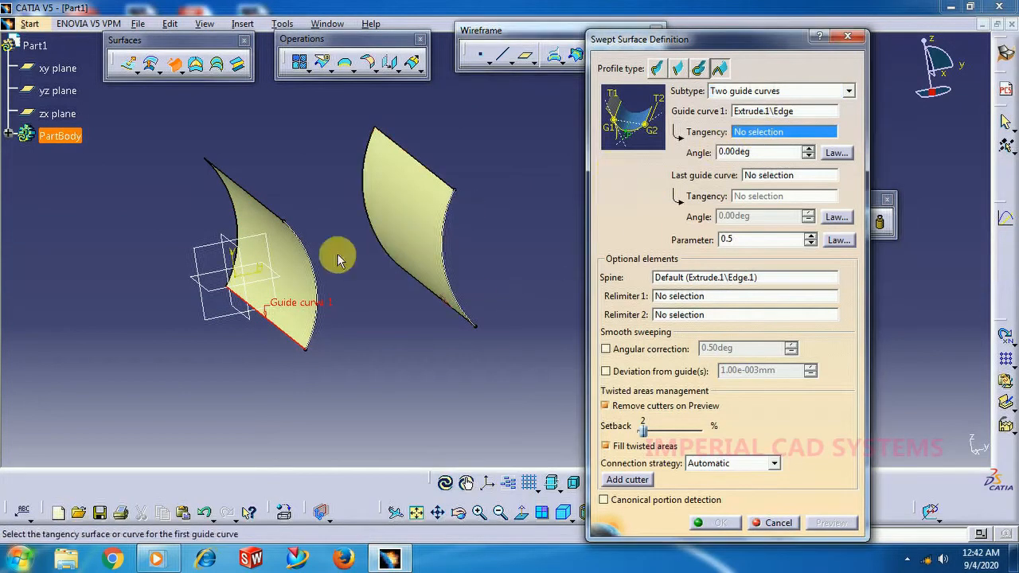
left_click(302, 273)
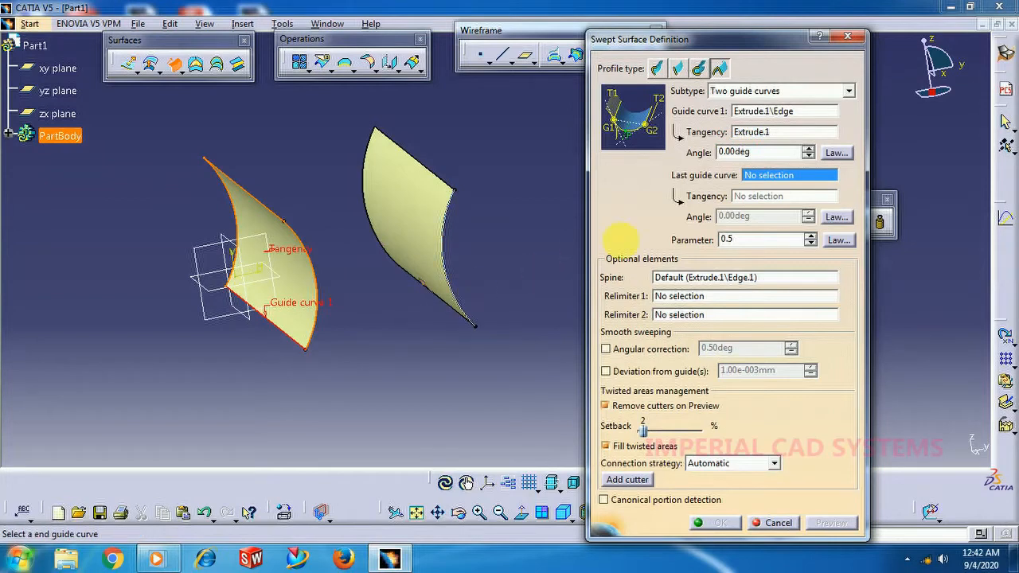
left_click(447, 309)
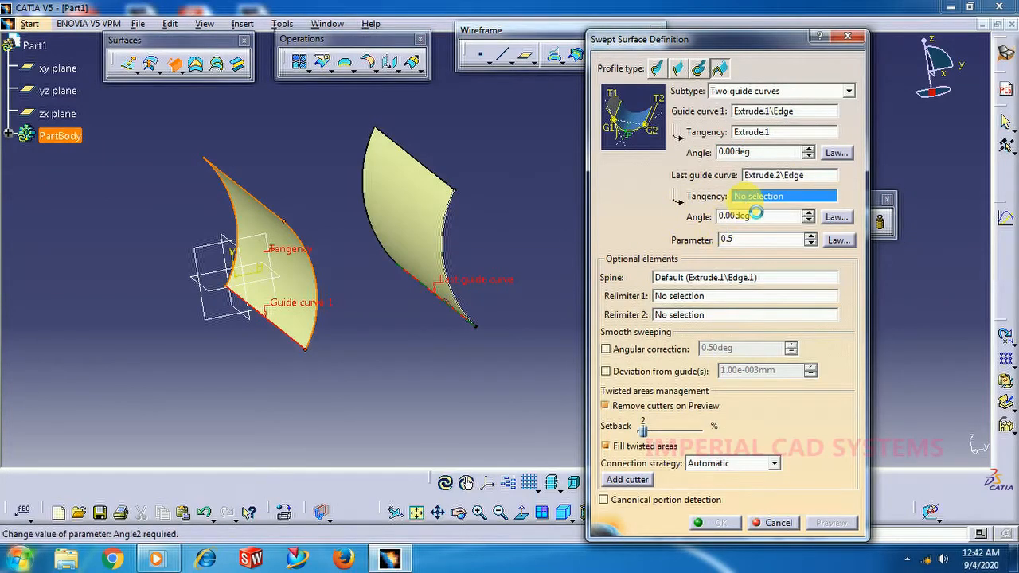
left_click(422, 229)
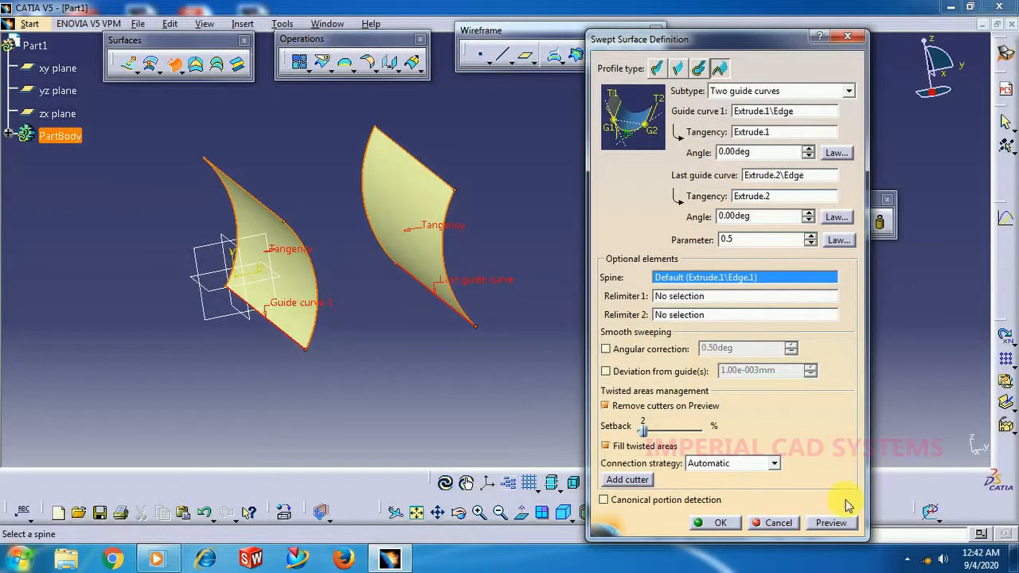
Preview the conic sweep, and create it with its parameter set to 0.75.
left_click(844, 530)
middle_click_drag(364, 332, 464, 243)
middle_click_drag(244, 180, 442, 222)
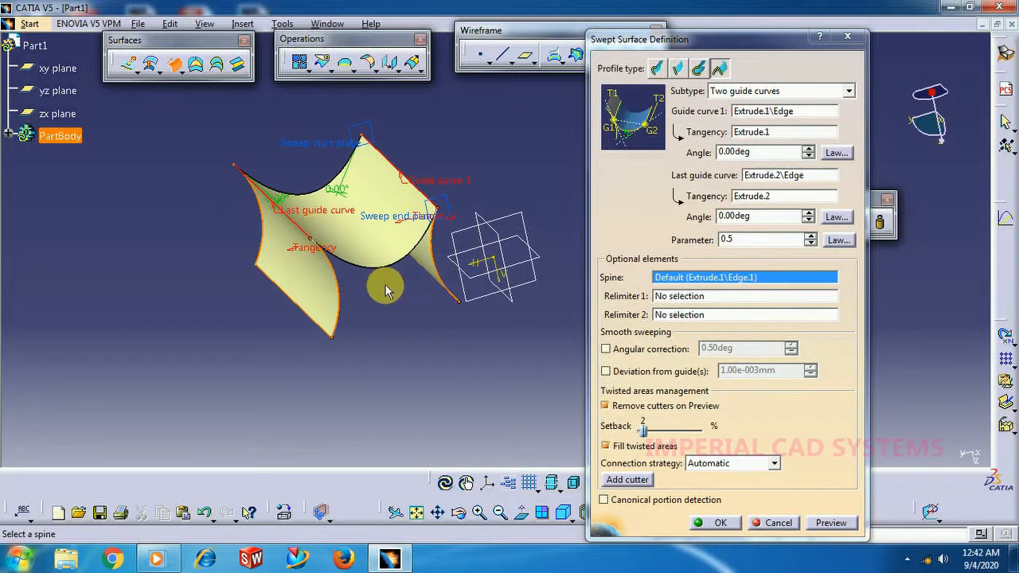
mouse_move(398, 299)
middle_mouse_down()
mouse_move(419, 297)
mouse_move(408, 293)
middle_mouse_up()
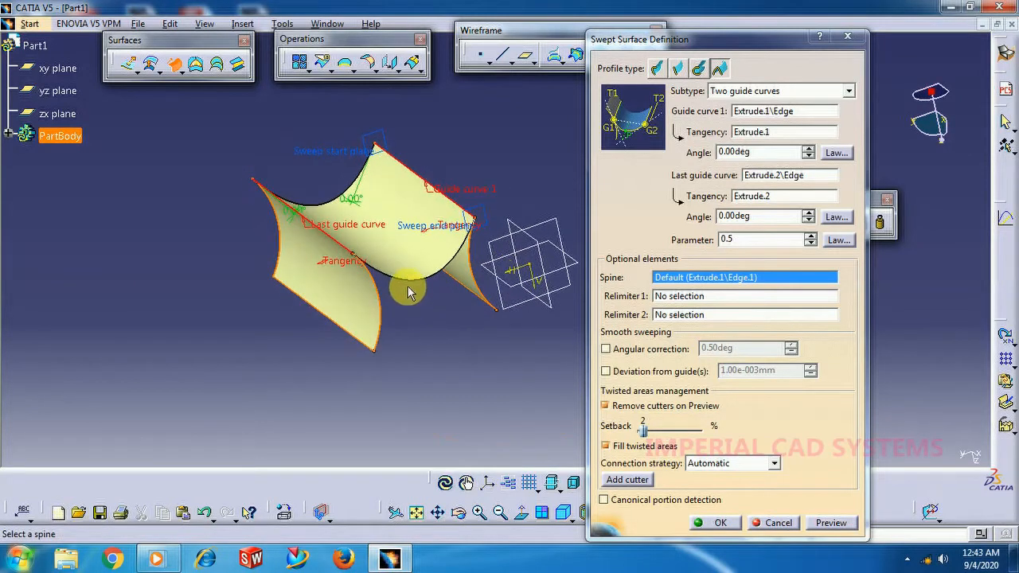
middle_click_drag(421, 313, 346, 288)
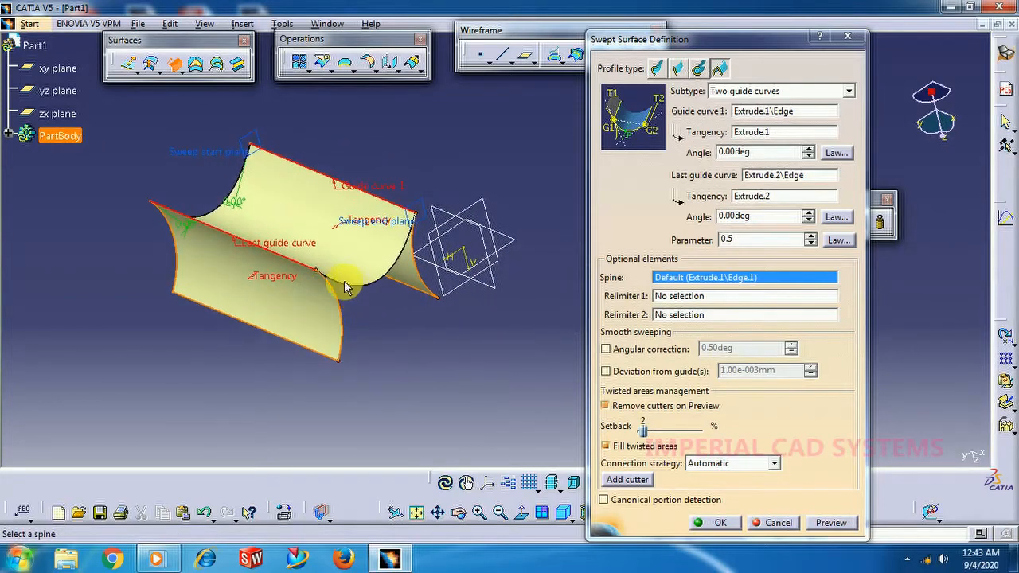
left_click(810, 236)
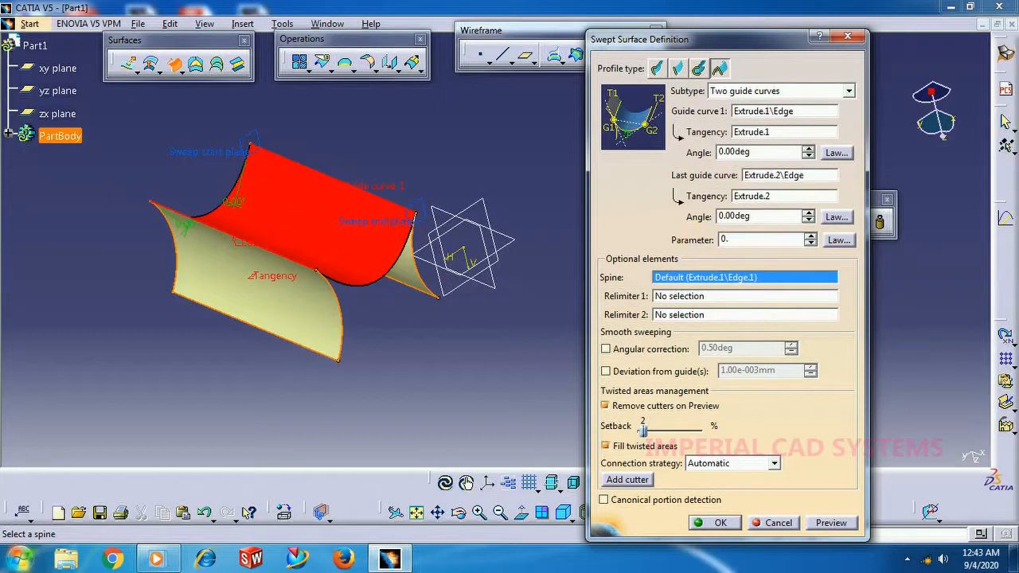
key("Return")
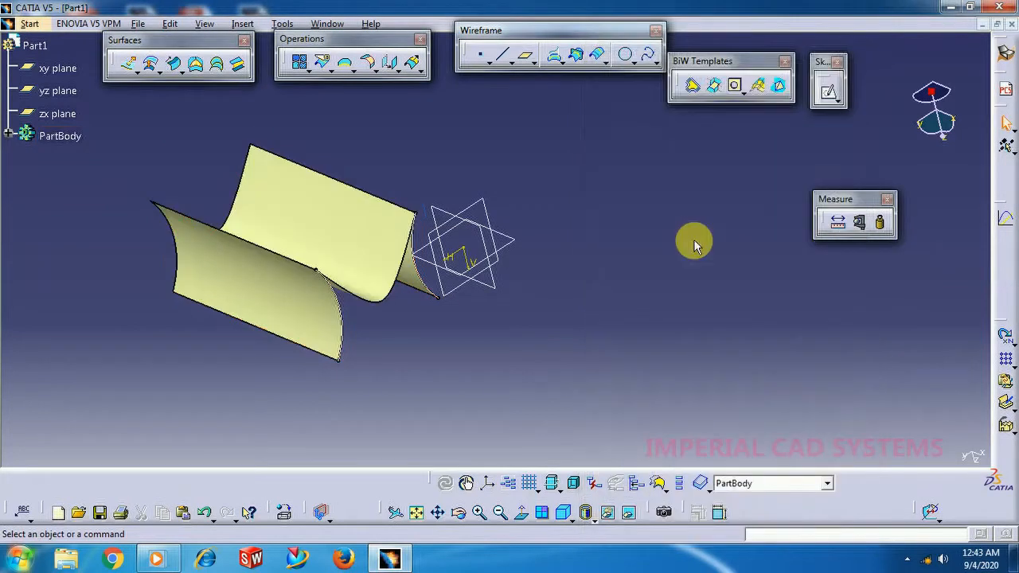
Edit the conic sweep to try a parameter of 1, and set the parameter to 0.99.
middle_click_drag(462, 308, 570, 292)
double_click(448, 221)
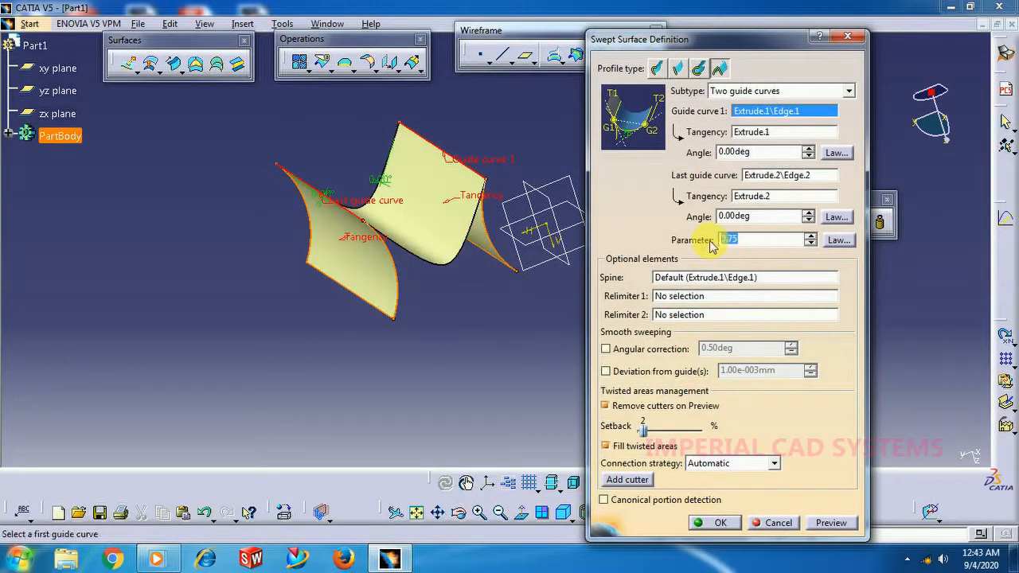
key("Return")
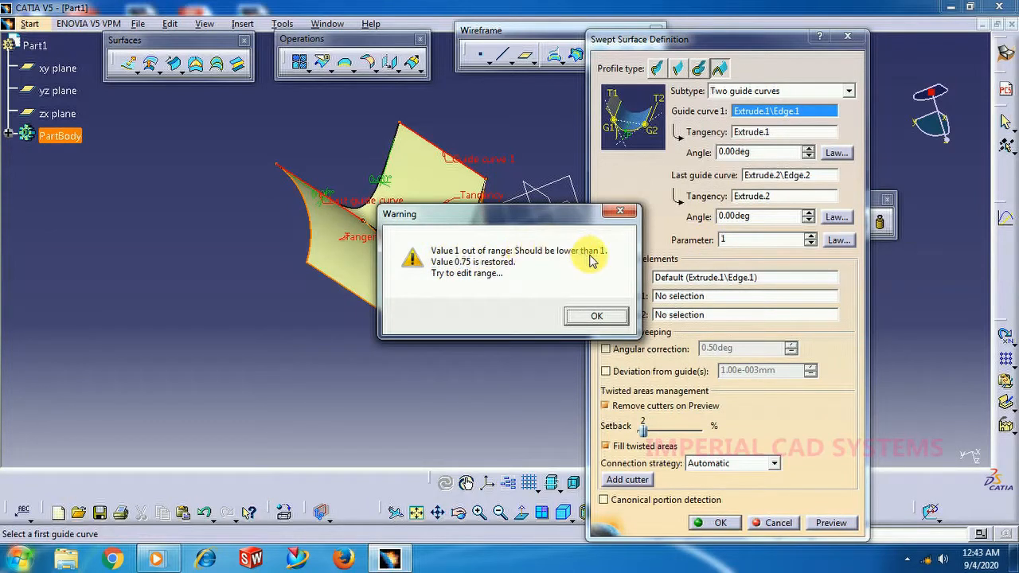
left_click(618, 213)
double_click(723, 240)
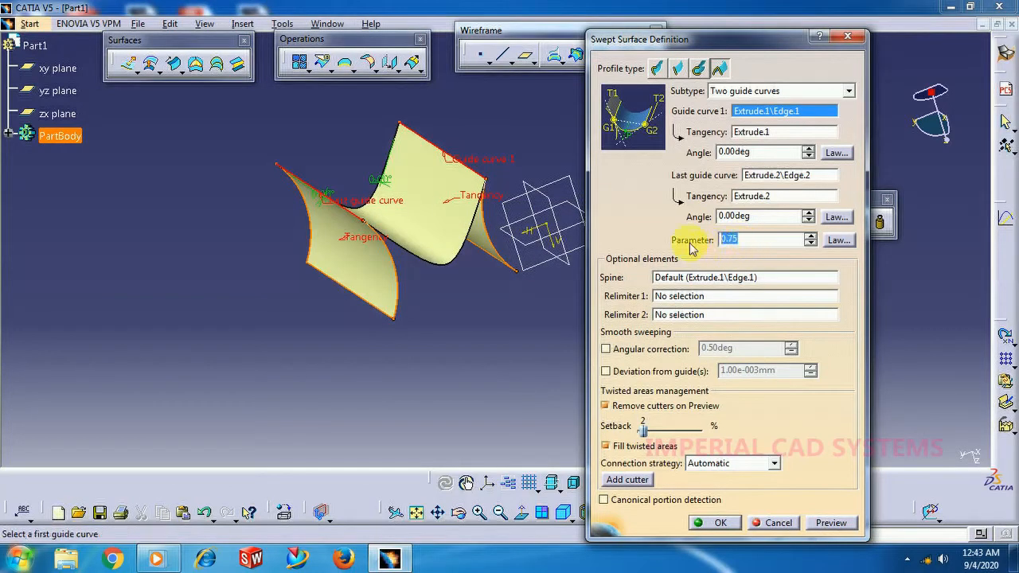
key("Return")
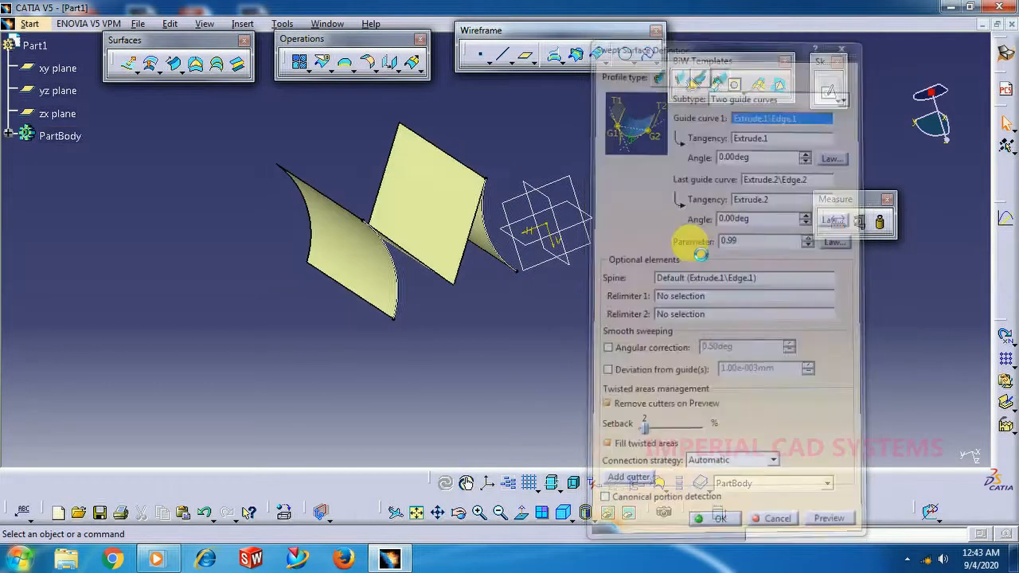
Delete the conic swept surface while keeping the two extruded surfaces.
middle_click_drag(513, 264, 587, 284)
right_click(537, 249)
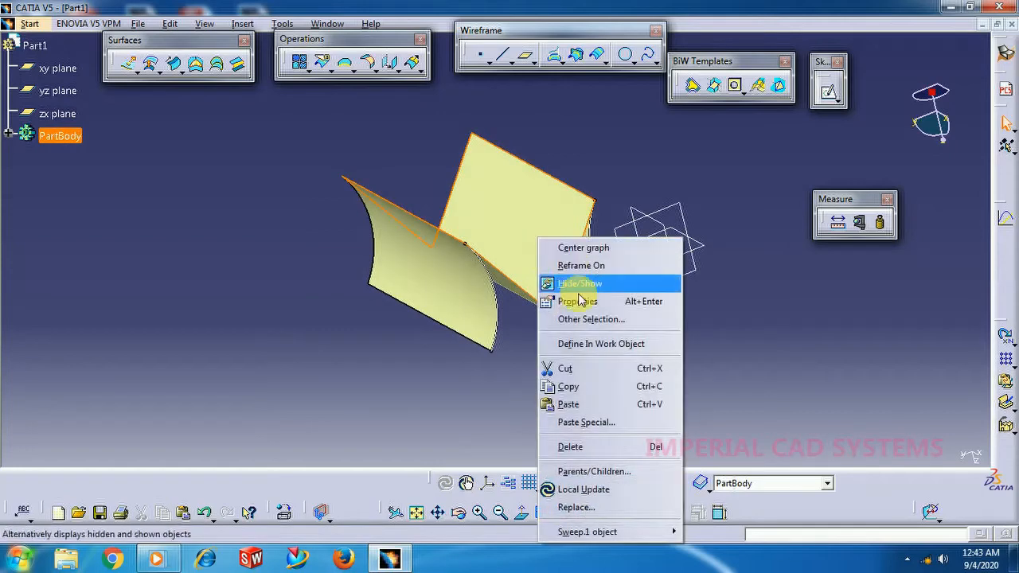
left_click(570, 447)
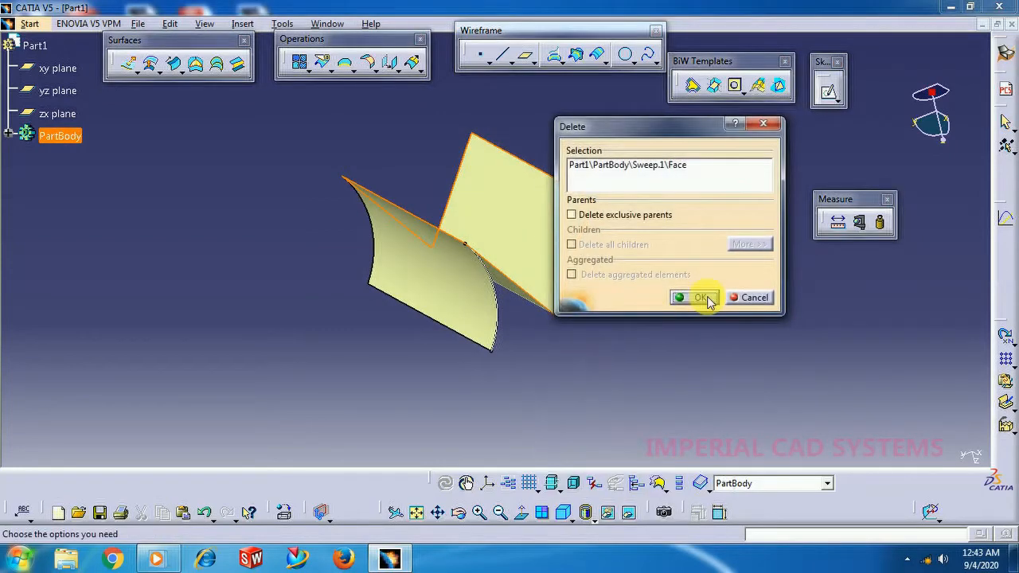
left_click(693, 292)
Create a lengthwise isoparametric curve on the first extruded surface, through a point picked near the middle of the surface.
middle_click_drag(621, 278, 596, 275)
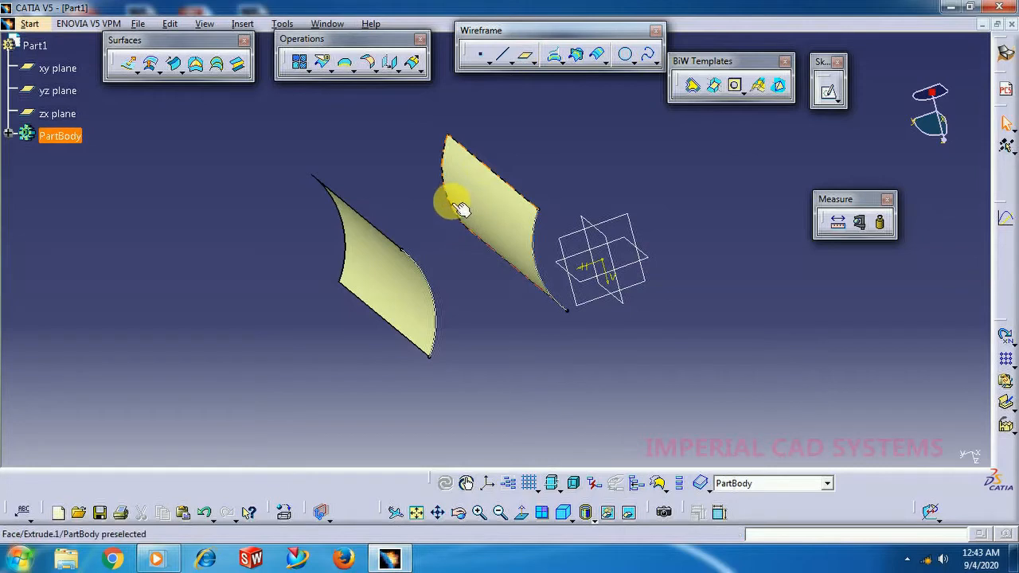
middle_click_drag(483, 282, 541, 273)
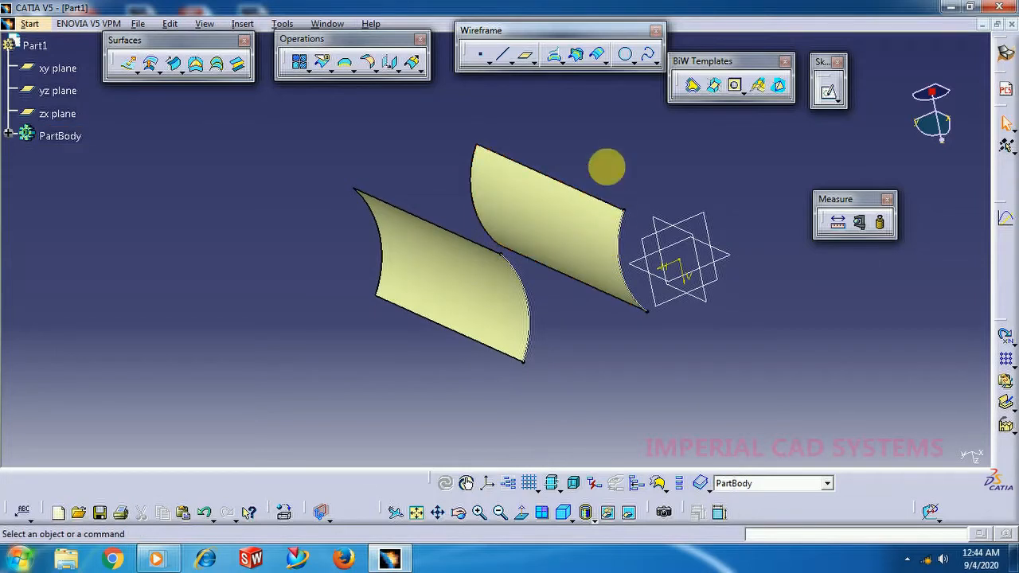
left_click(654, 64)
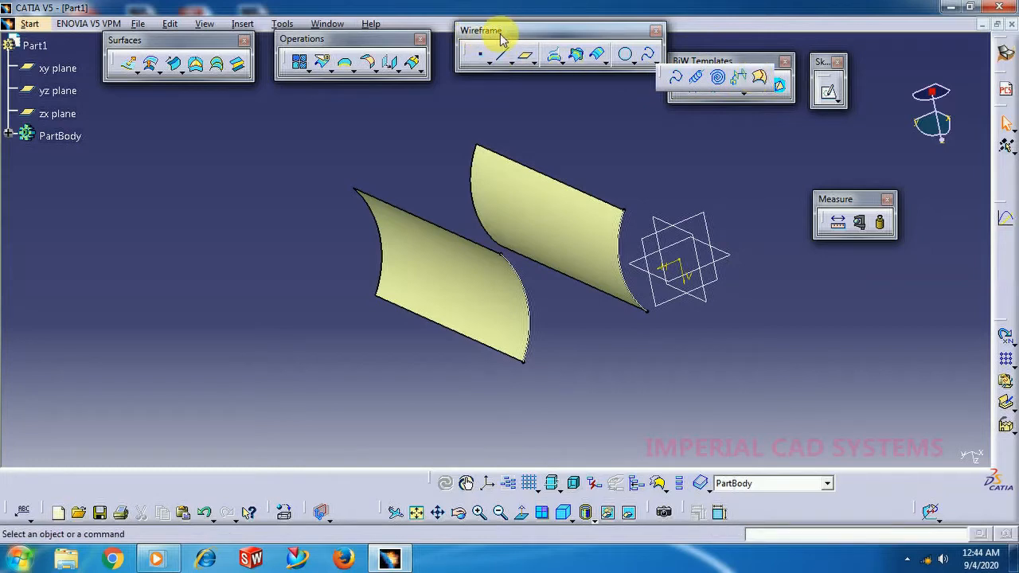
left_click(761, 80)
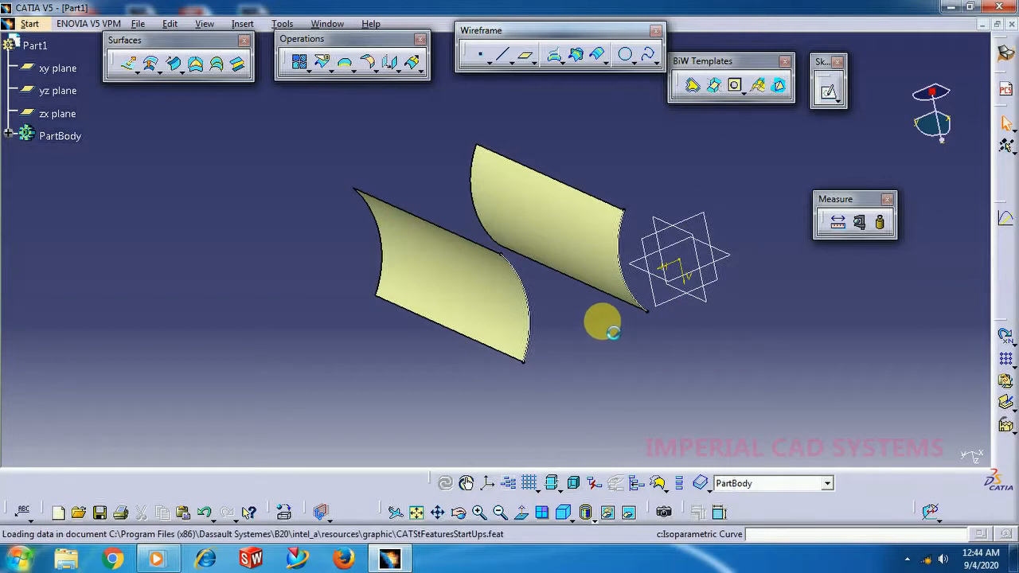
left_click(562, 238)
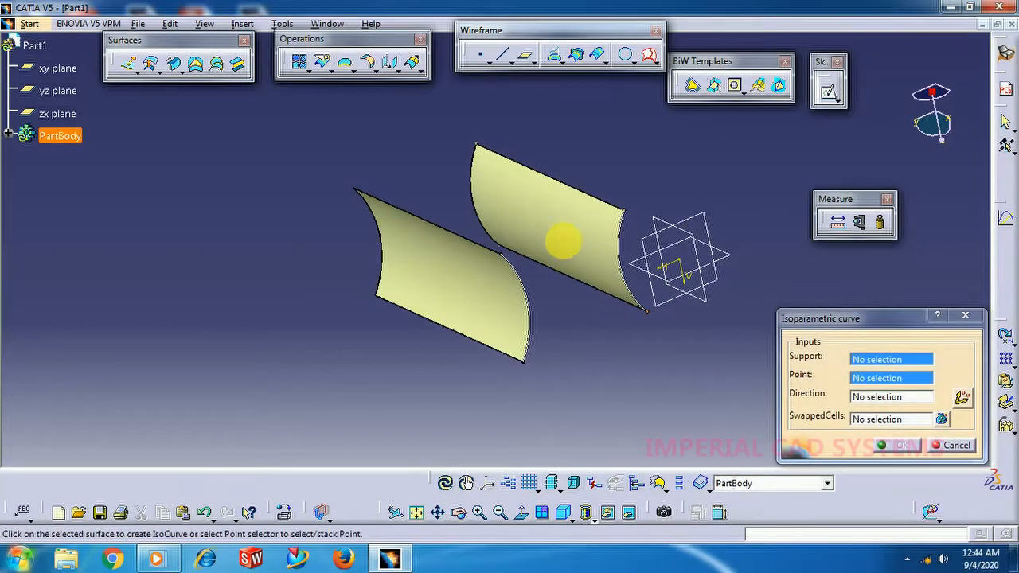
left_click(558, 248)
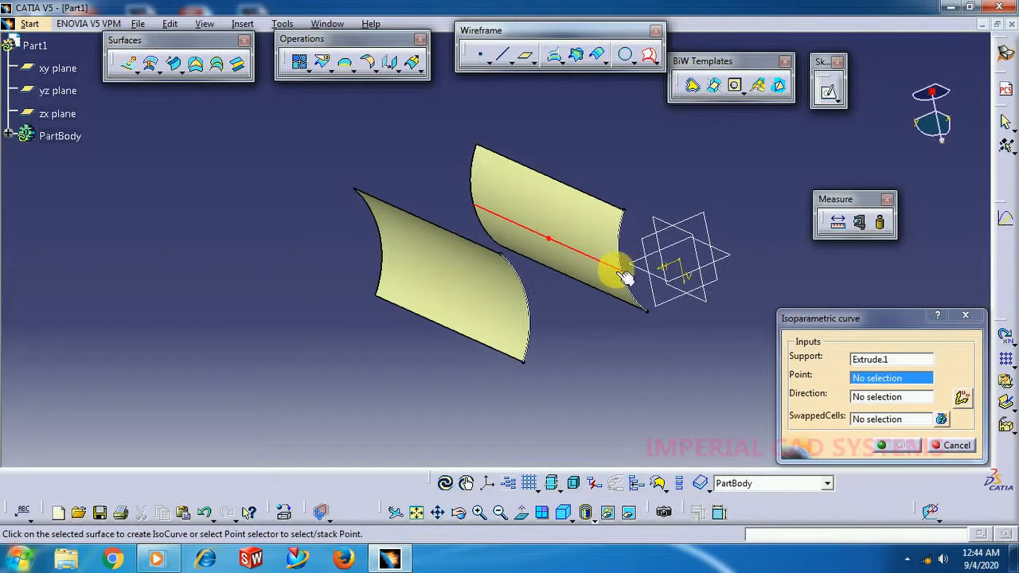
left_click(896, 446)
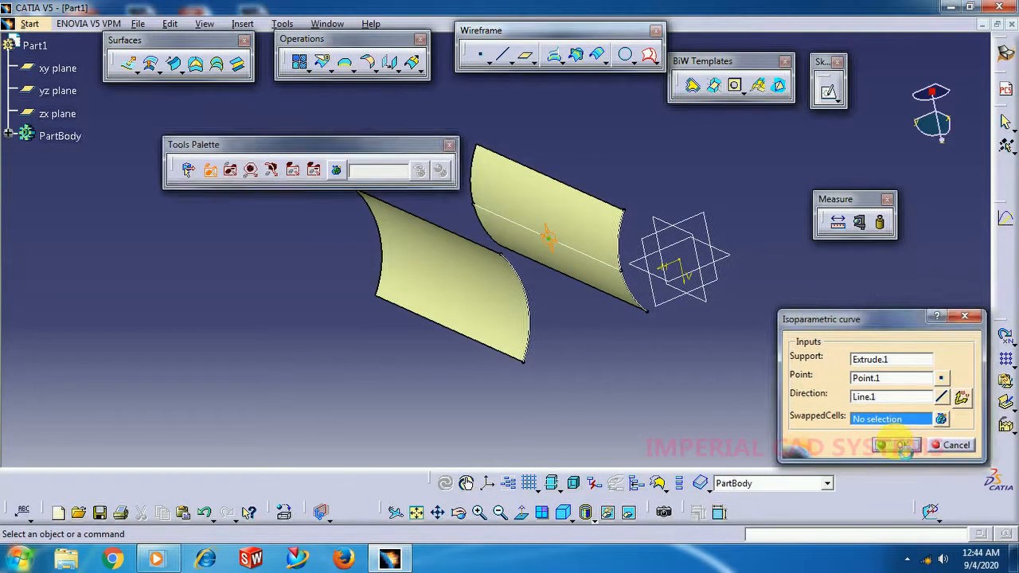
middle_click_drag(586, 360, 566, 355)
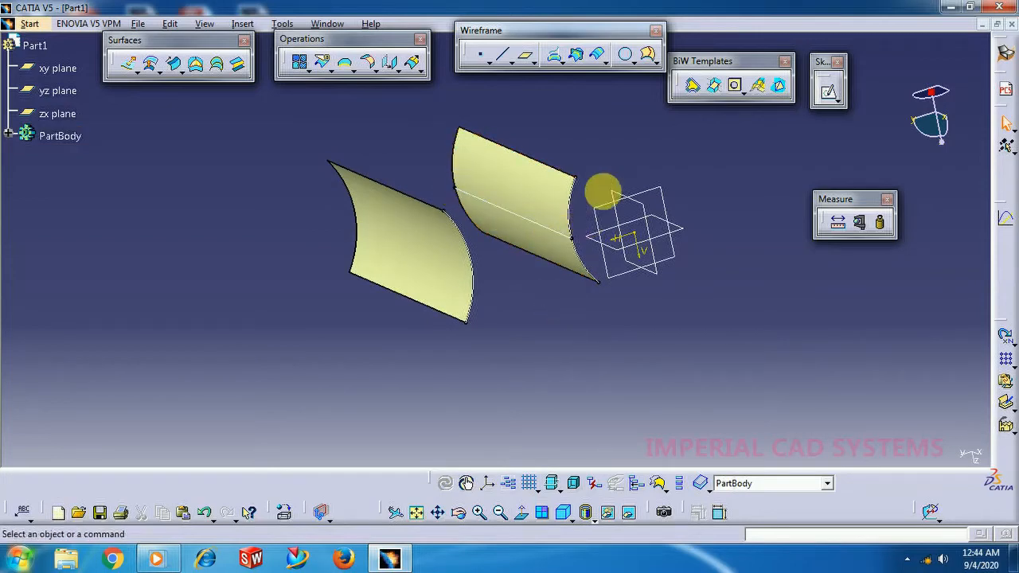
Create a lengthwise isoparametric curve on the second extruded surface, through a point picked near the middle of the surface.
left_click(649, 56)
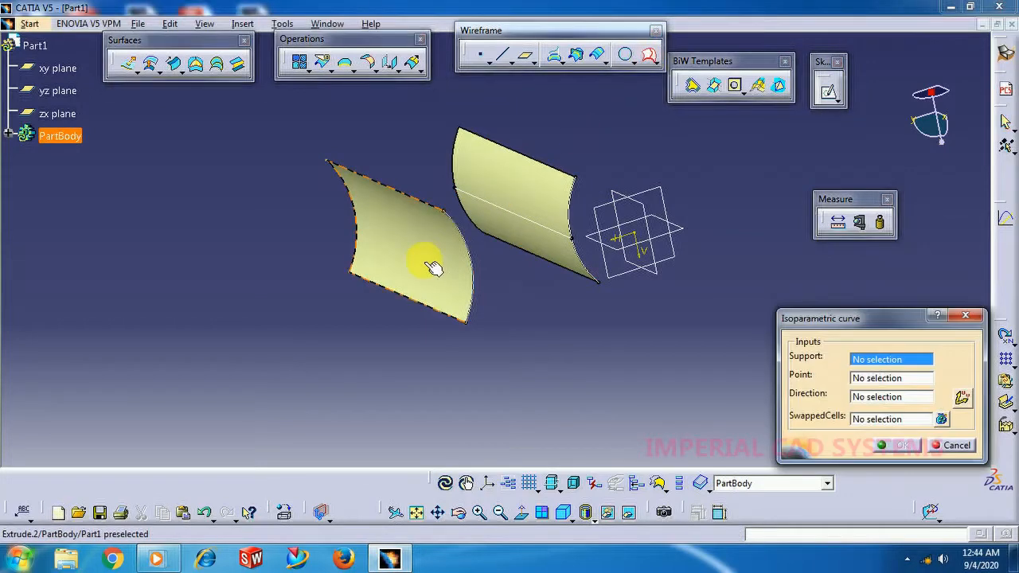
left_click(430, 269)
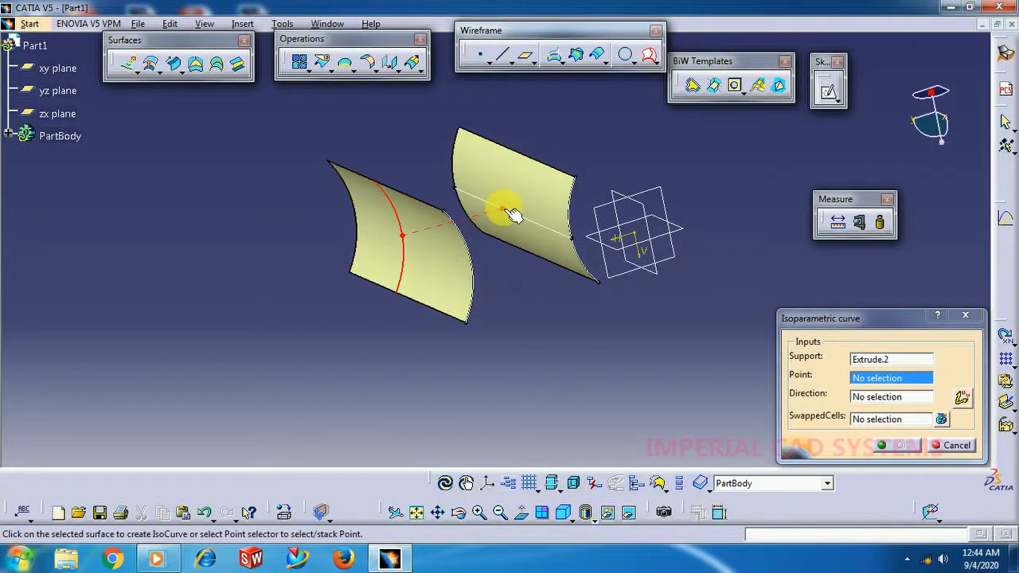
left_click(430, 246)
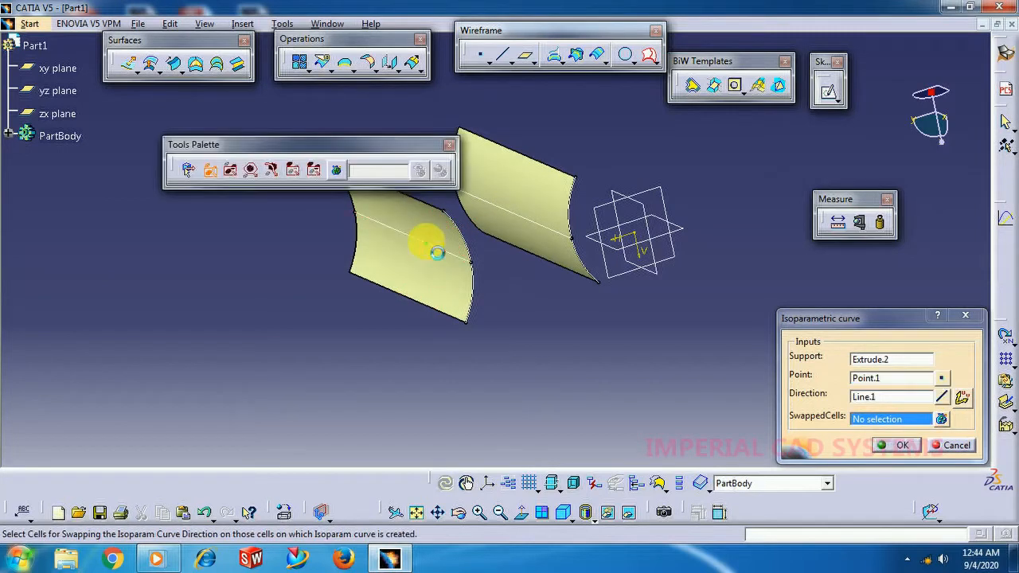
left_click(896, 445)
Define a conic sweep with two guide curves, using both isoparametric curves with their extruded surfaces as tangencies, and preview it.
mouse_move(587, 316)
middle_mouse_down()
mouse_move(530, 309)
mouse_move(583, 316)
mouse_move(575, 309)
middle_mouse_up()
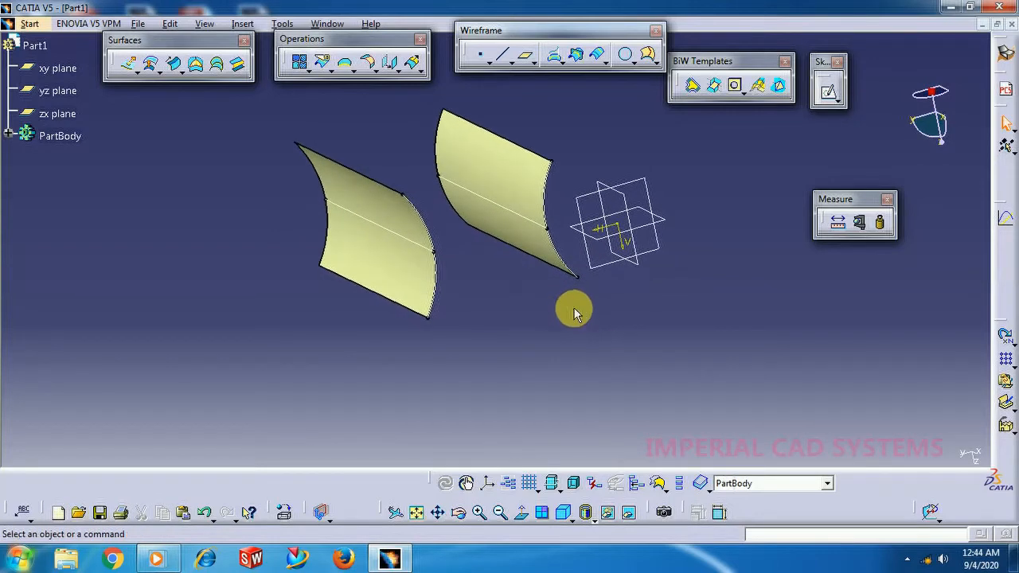
left_click(176, 67)
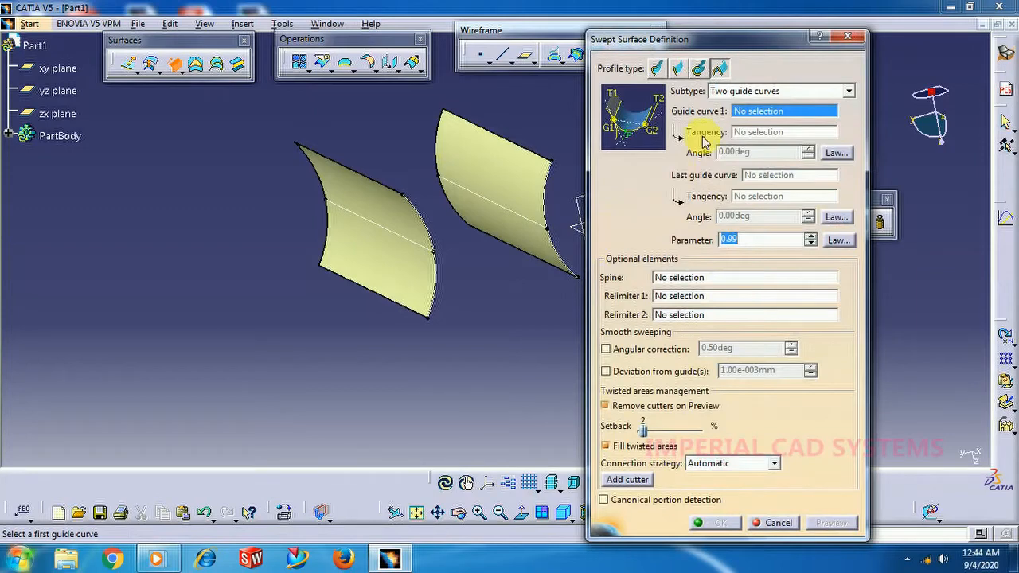
left_click(731, 92)
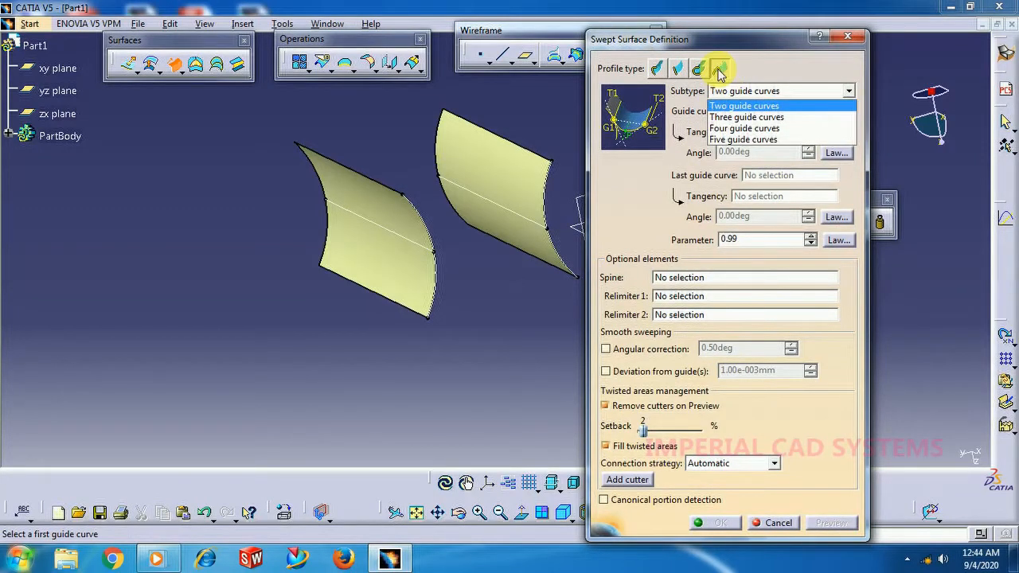
left_click(731, 109)
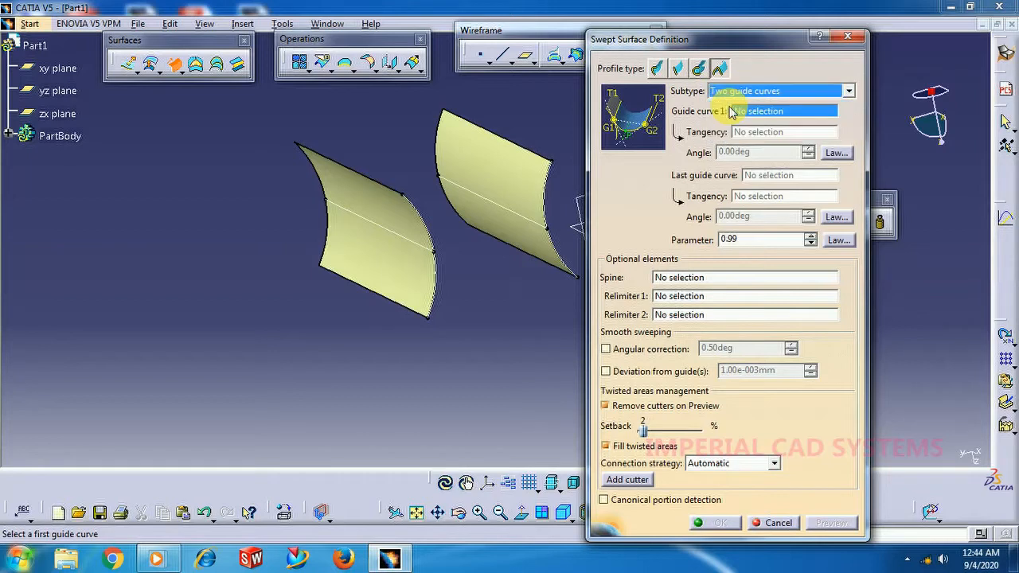
left_click(519, 216)
left_click(498, 179)
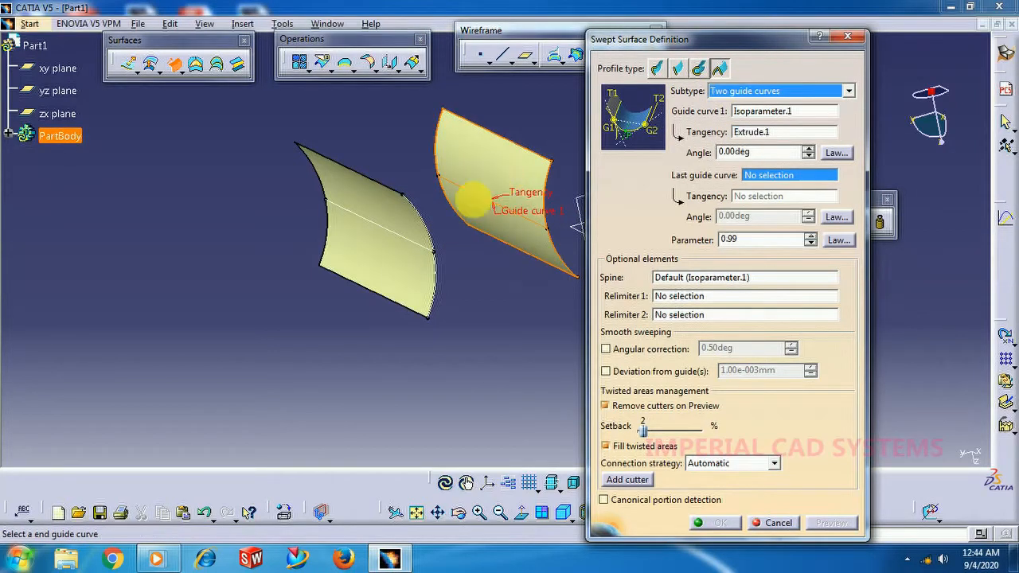
left_click(406, 241)
left_click(390, 220)
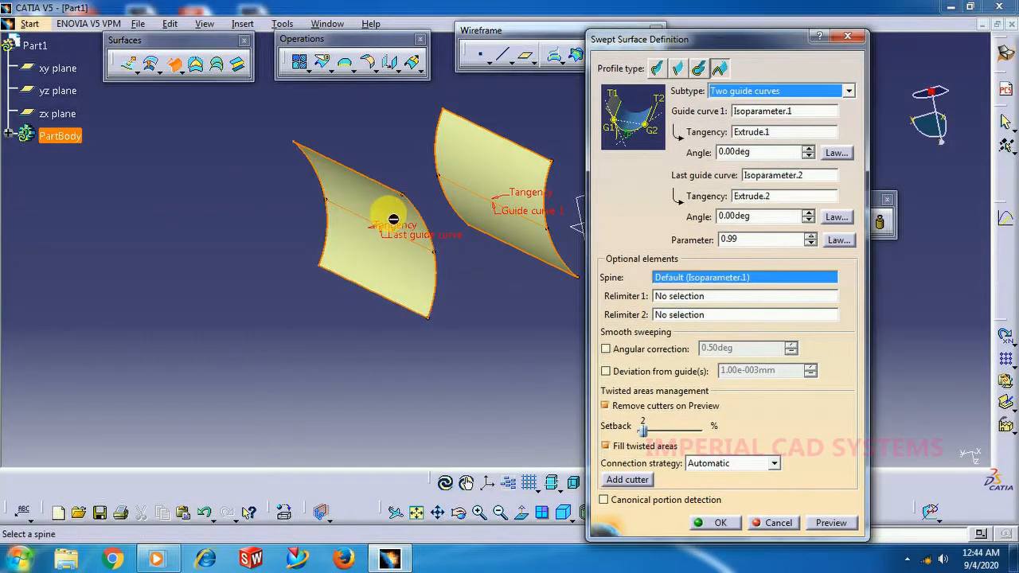
left_click(830, 523)
Change the conic sweep's parameter to a smaller value and create the surface.
middle_click_drag(510, 287, 386, 301)
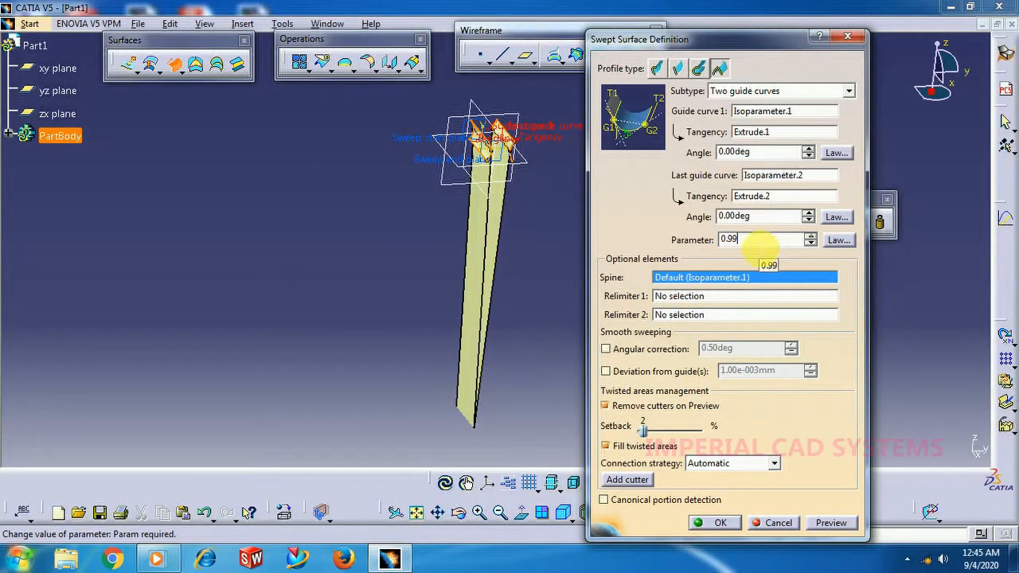
right_click(676, 246)
left_click(750, 239)
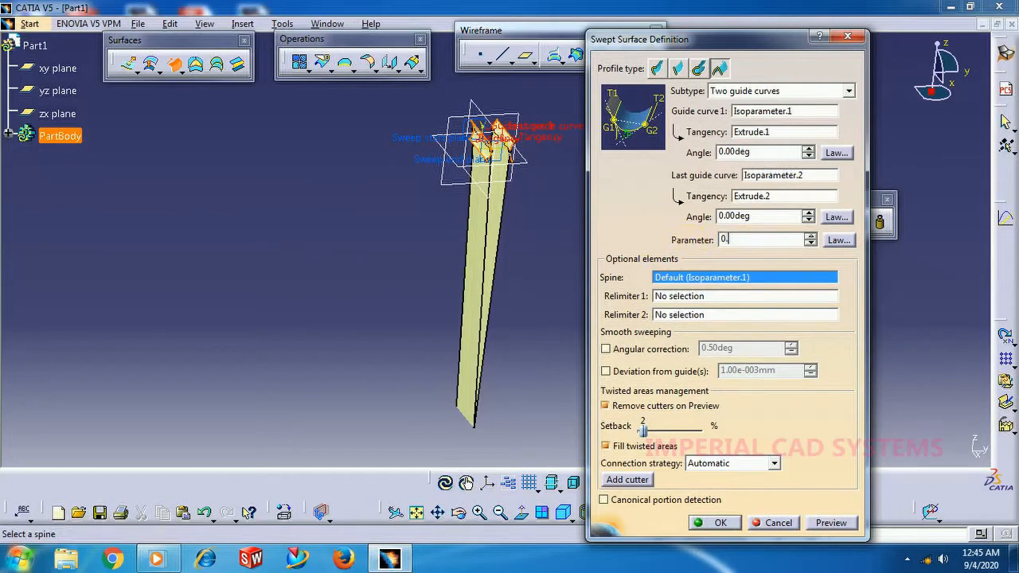
key("Return")
Edit the conic swept surface and set its parameter to 0.1.
middle_click_drag(578, 164, 421, 193)
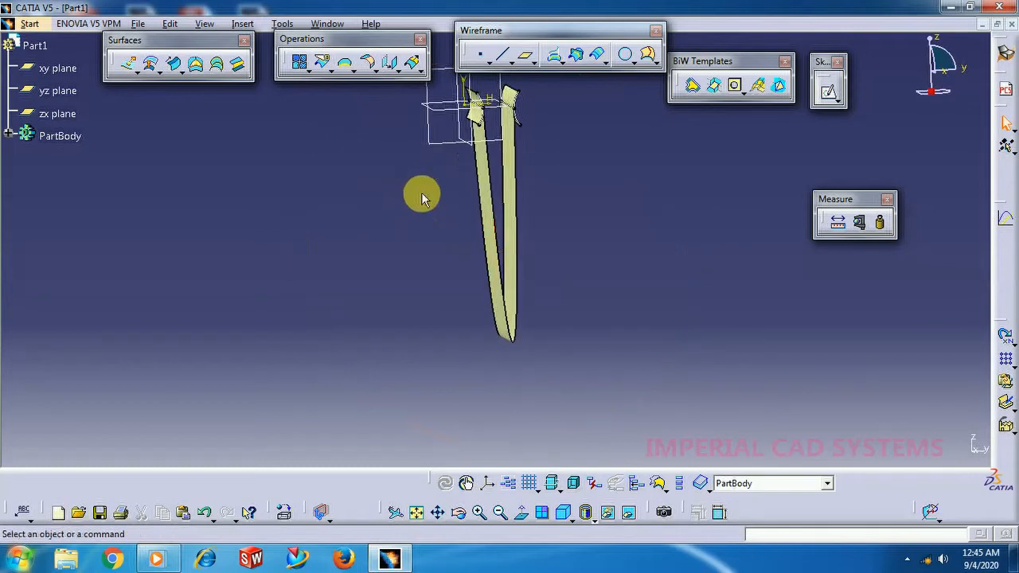
double_click(493, 214)
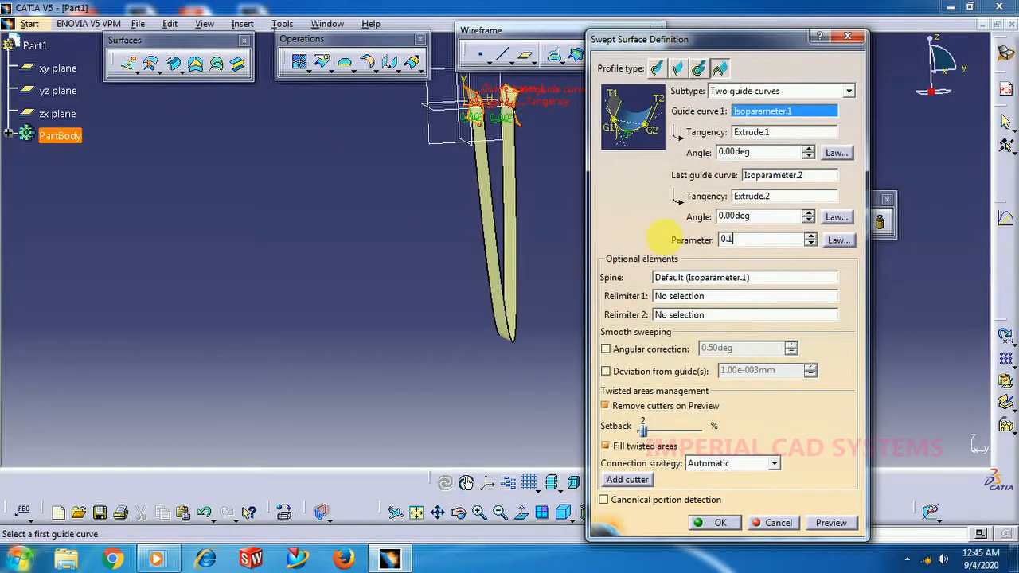
key("Return")
middle_click_drag(570, 154, 724, 301)
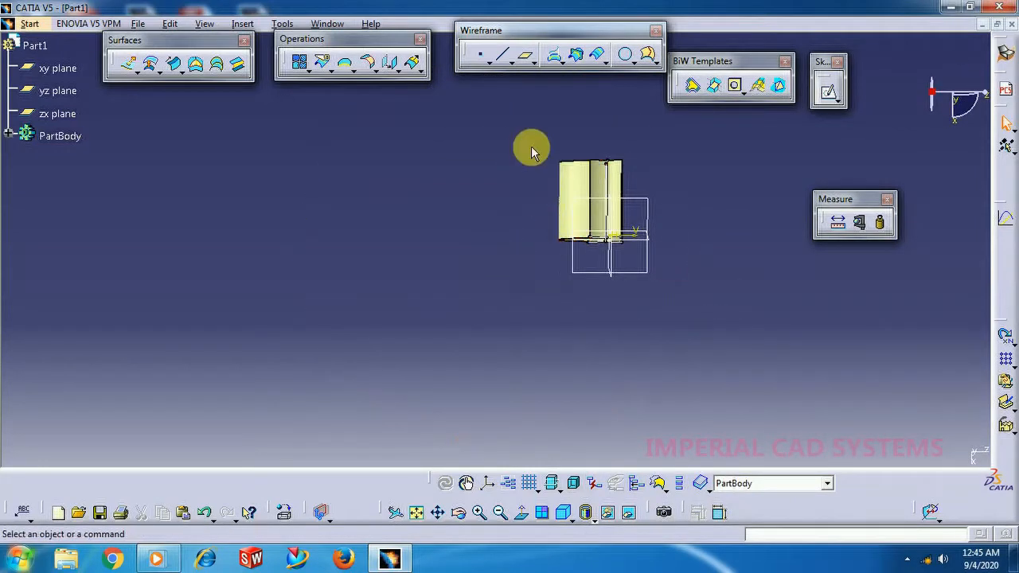
middle_click_drag(532, 152, 434, 307)
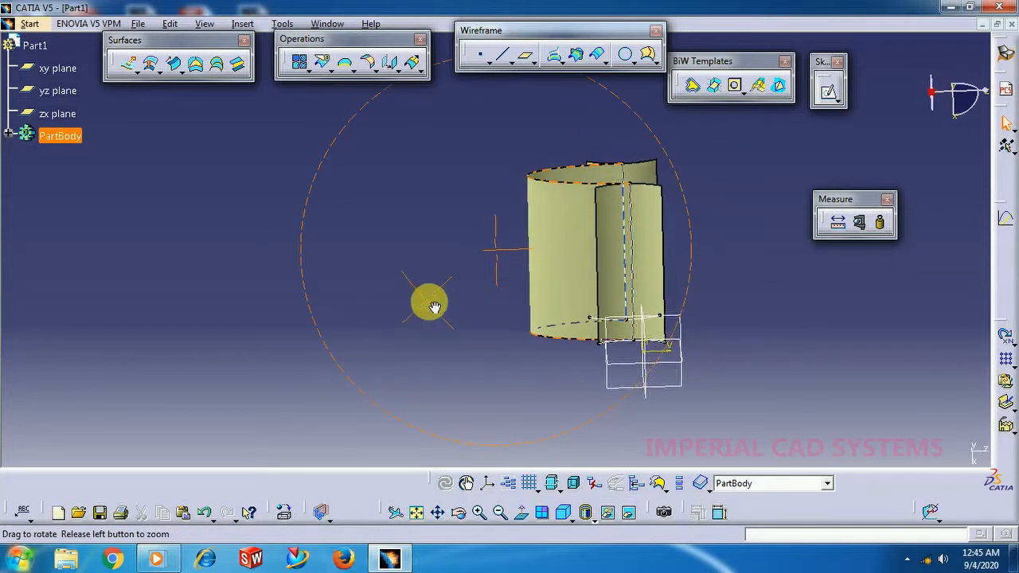
middle_click_drag(546, 166, 396, 366)
Apply a Linear law to the sweep's parameter with start value 0.1 and end value 0.5, preview it, and confirm the sweep.
double_click(476, 270)
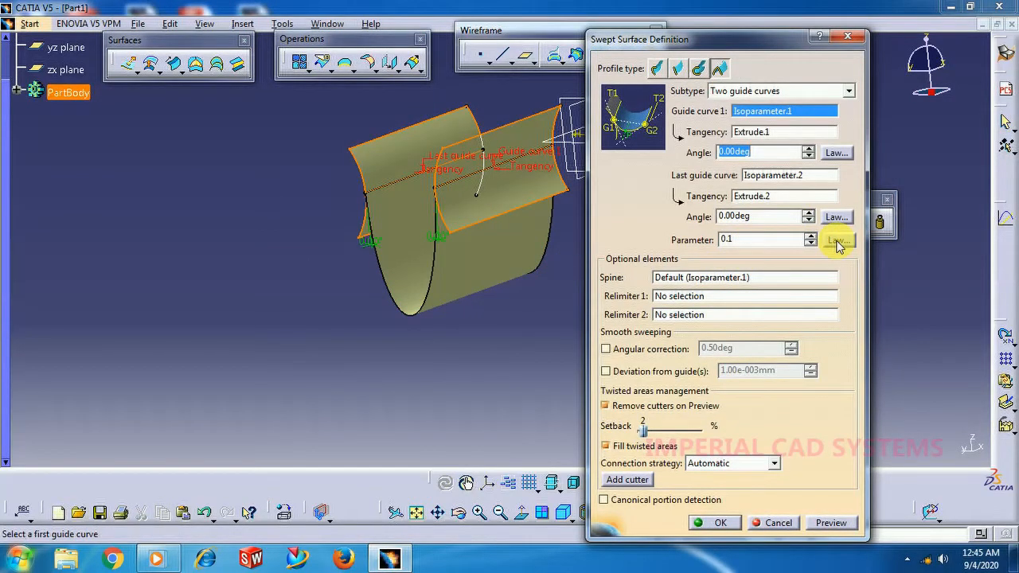
middle_click_drag(549, 239, 371, 227)
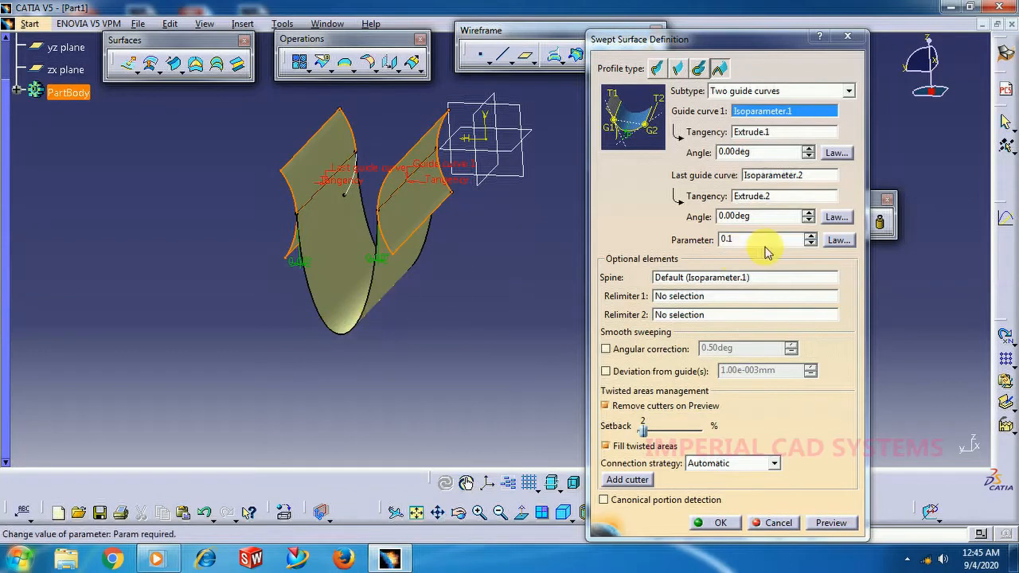
middle_click_drag(530, 209, 473, 316)
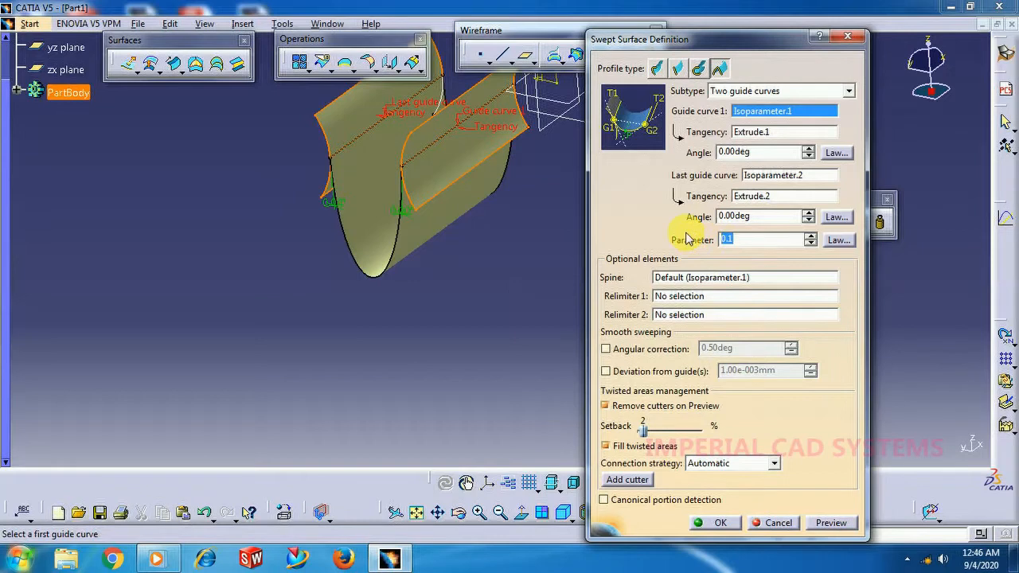
left_click(838, 240)
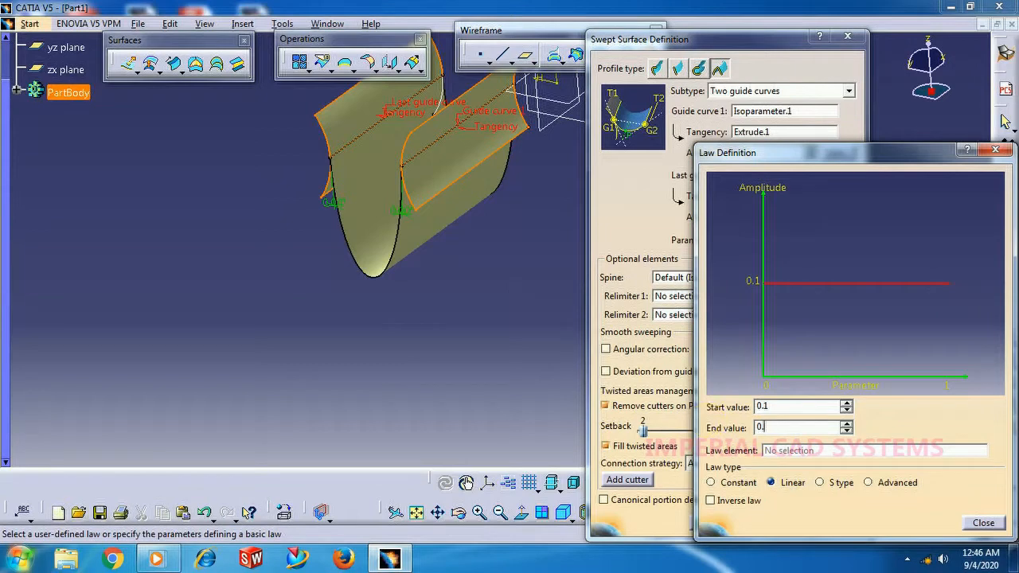
left_click(987, 525)
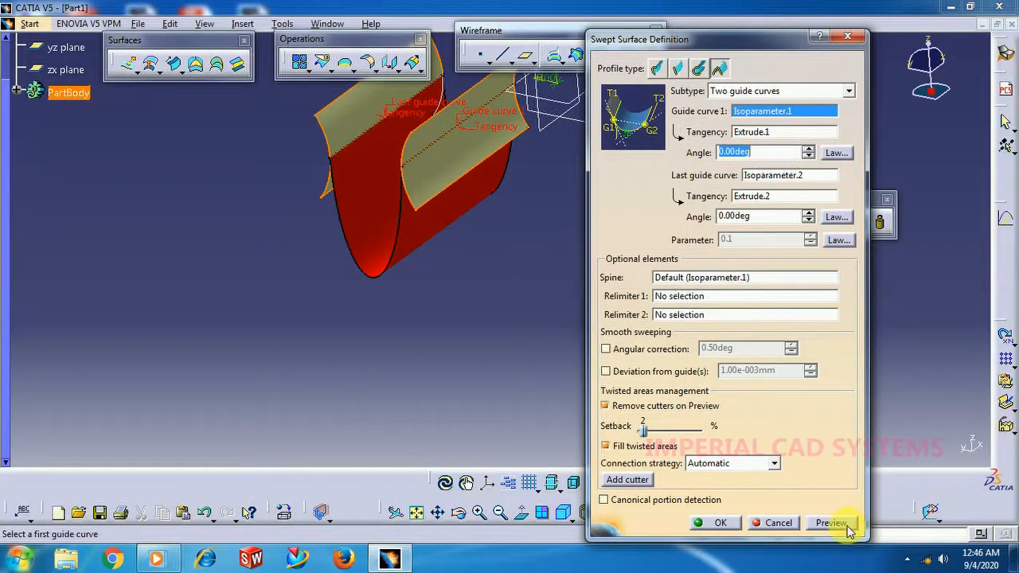
left_click(847, 530)
left_click(728, 525)
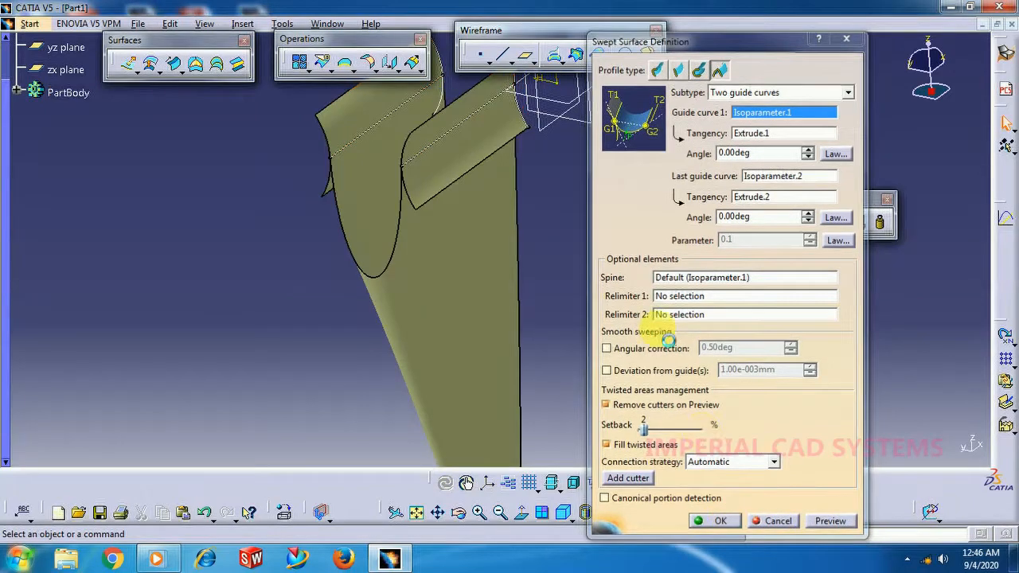
Change the sweep's parameter law to S type, preview the result, and confirm the sweep.
middle_click_drag(637, 250, 513, 344)
middle_click_drag(581, 408, 500, 109)
middle_click_drag(562, 271, 414, 363)
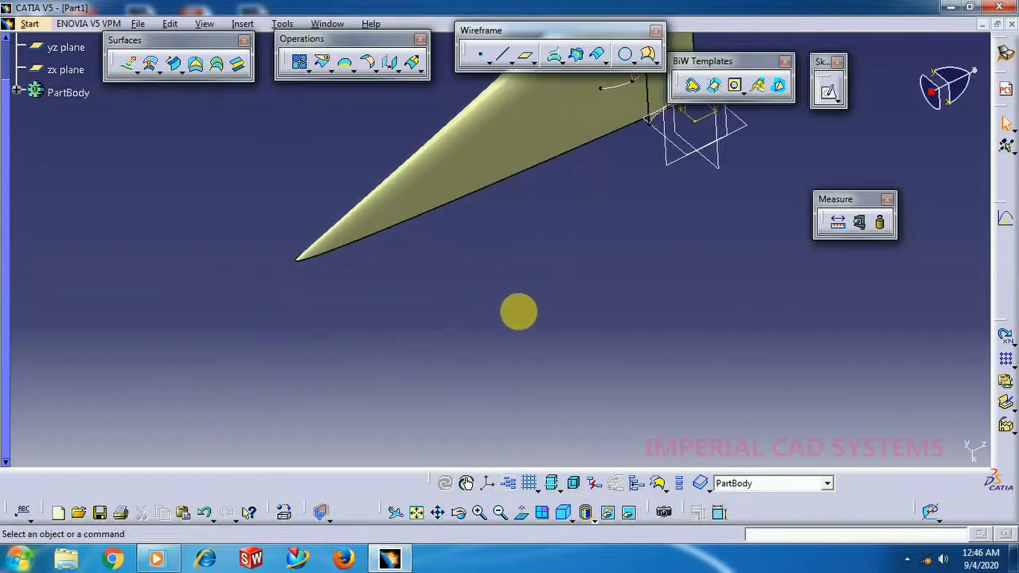
middle_click_drag(518, 312, 484, 411)
double_click(496, 239)
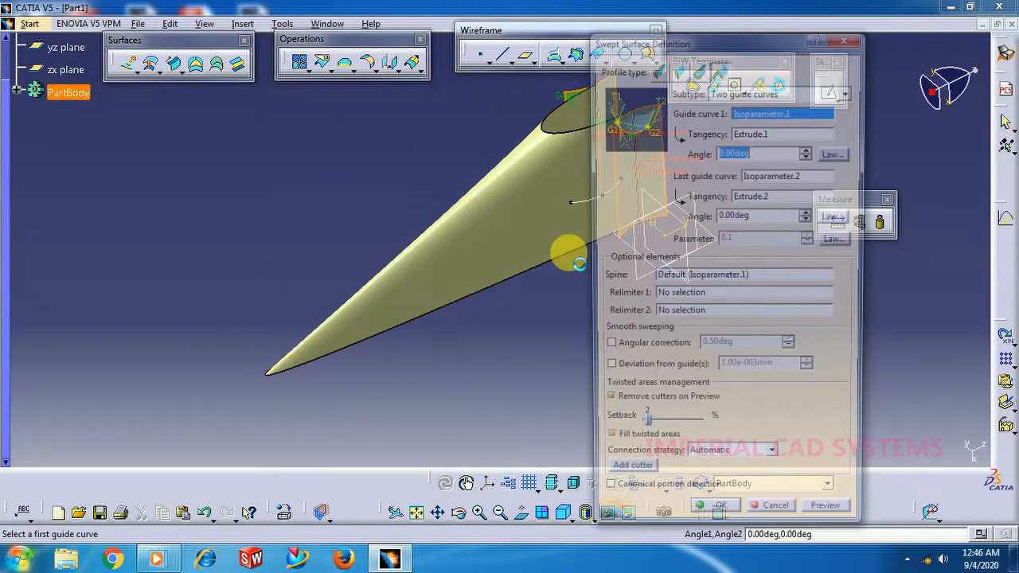
left_click(837, 240)
left_click(820, 482)
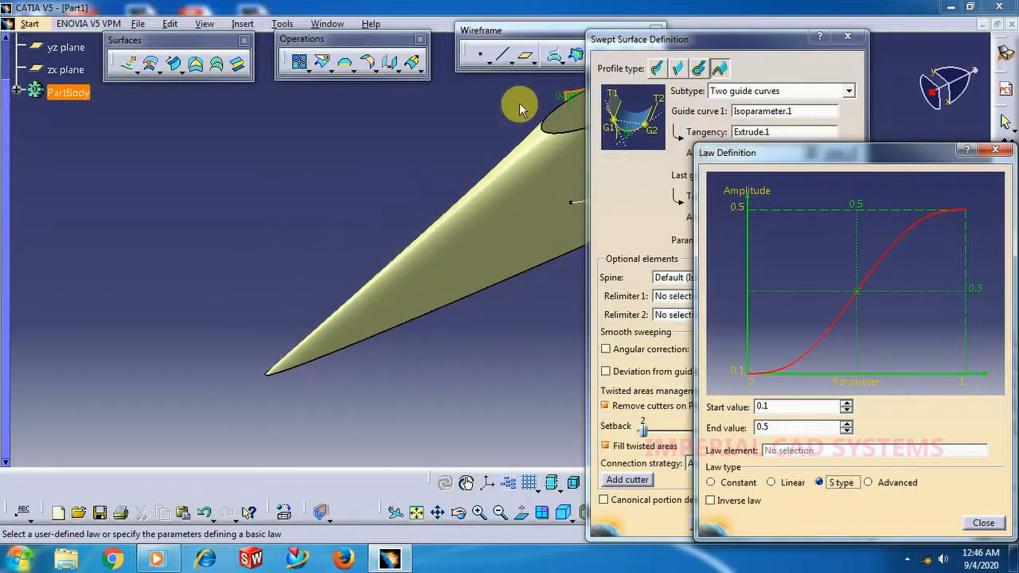
left_click(983, 523)
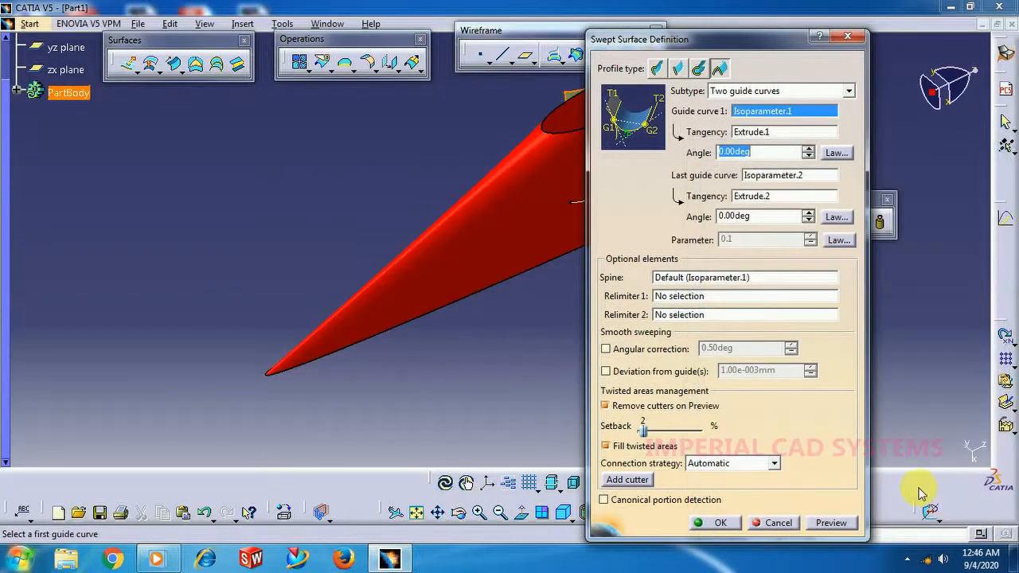
left_click(838, 526)
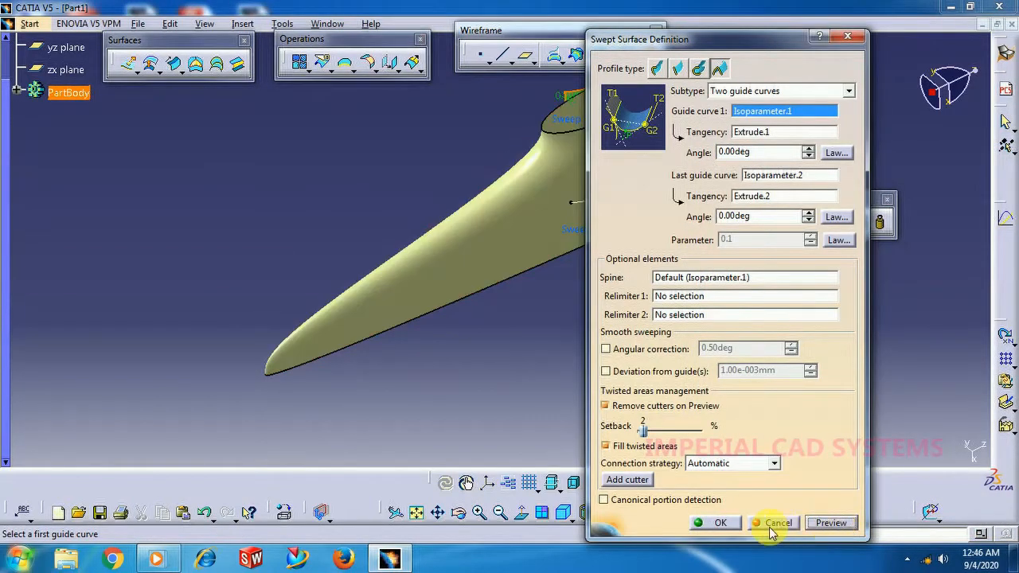
left_click(719, 523)
middle_click_drag(610, 326, 514, 342)
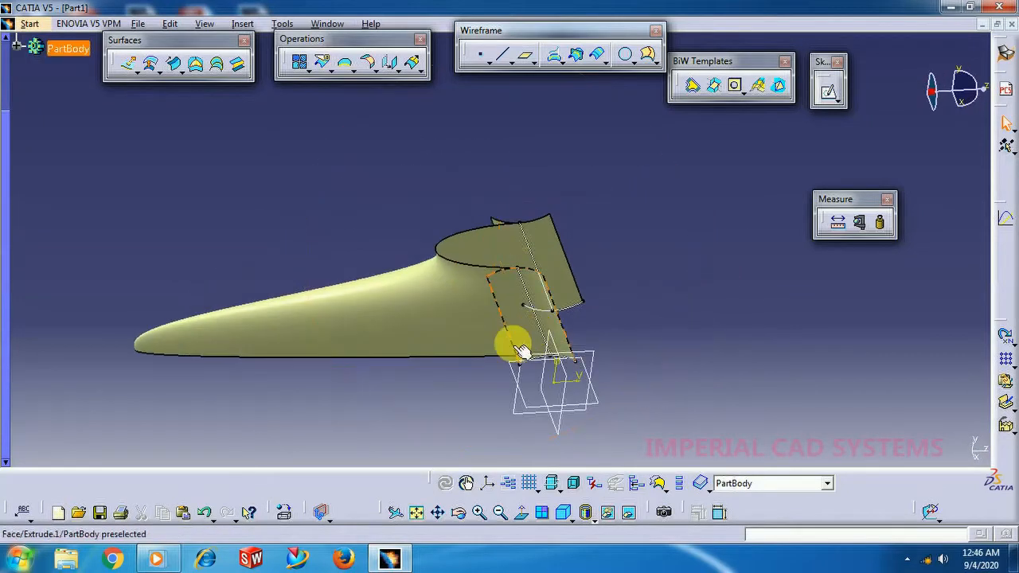
middle_click_drag(443, 379, 458, 349)
right_click(457, 349)
left_click(494, 404)
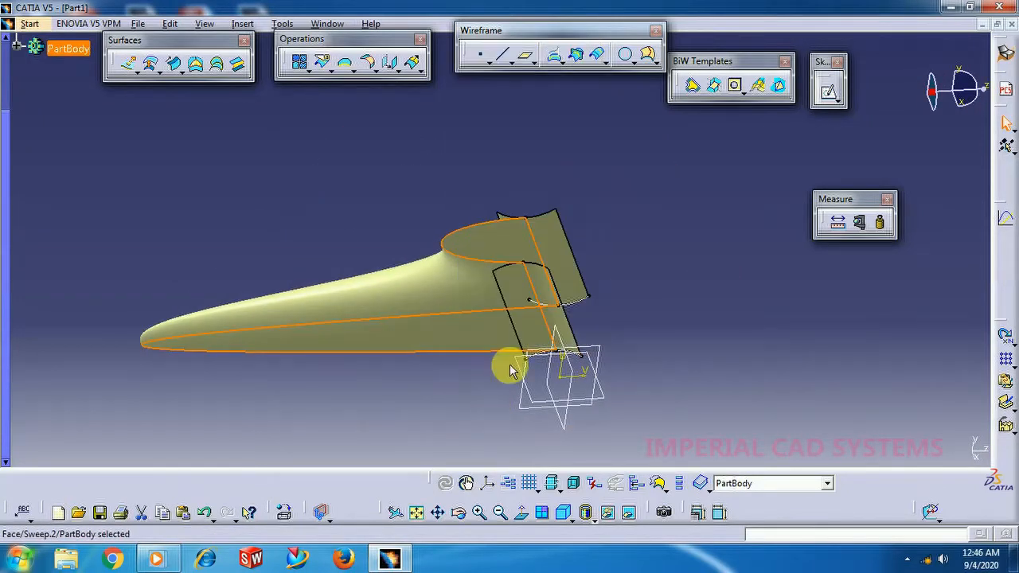
middle_click_drag(638, 317, 621, 248)
middle_click_drag(545, 410, 470, 321)
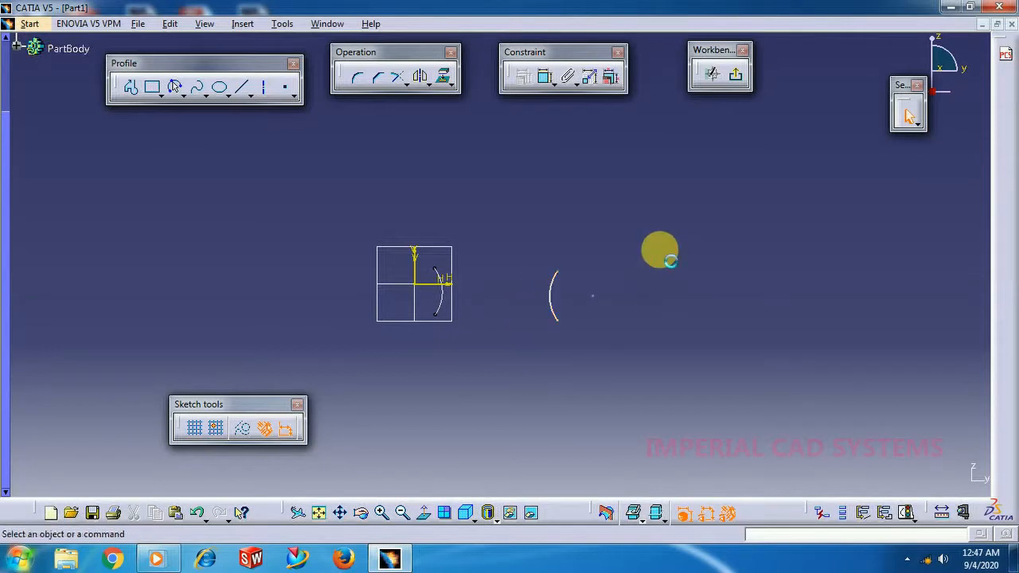
left_click(738, 75)
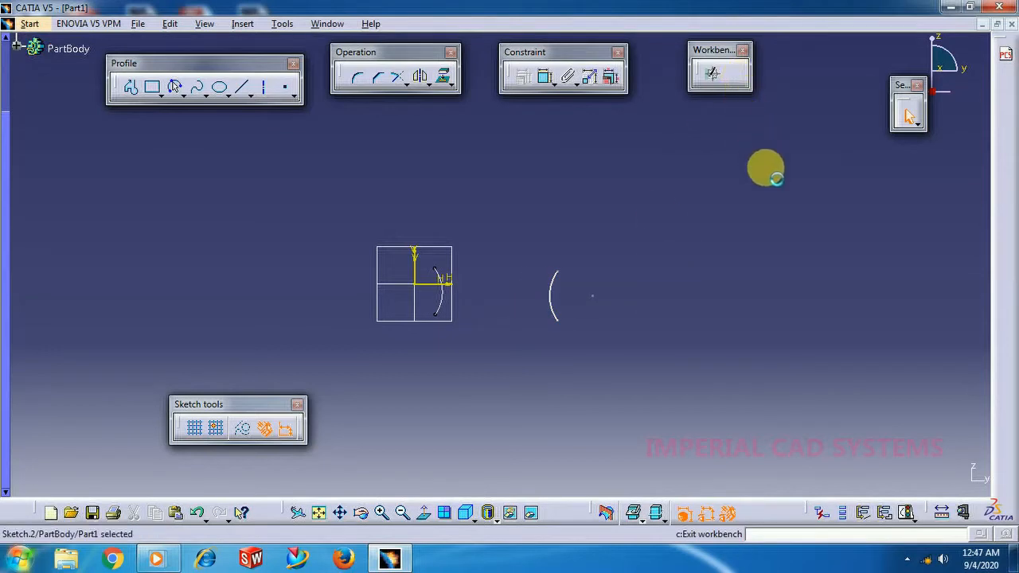
Set the end value of the conic sweep's S type parameter law to 0.25, preview the surface, and confirm the sweep.
middle_click_drag(485, 180, 539, 337)
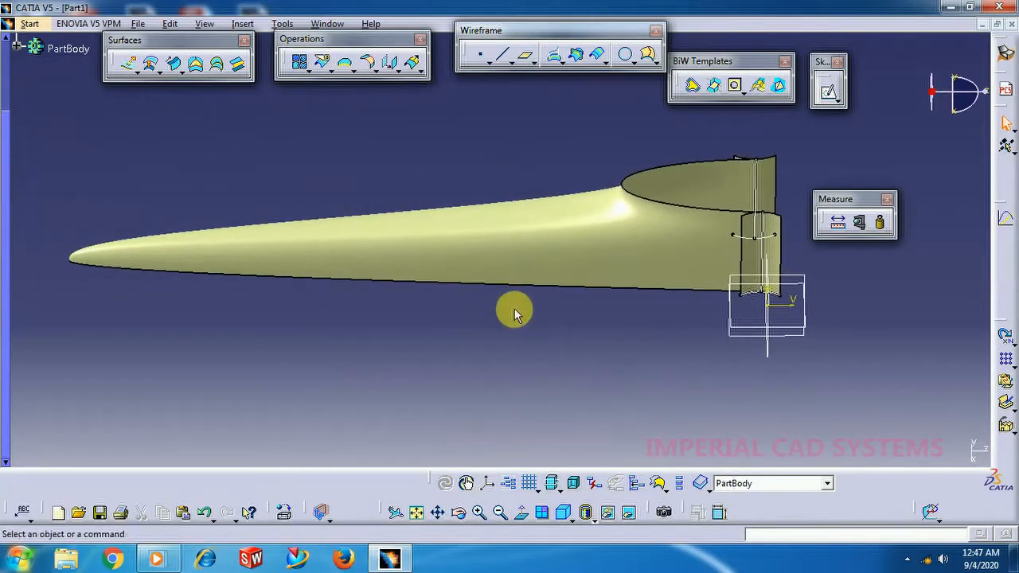
double_click(482, 263)
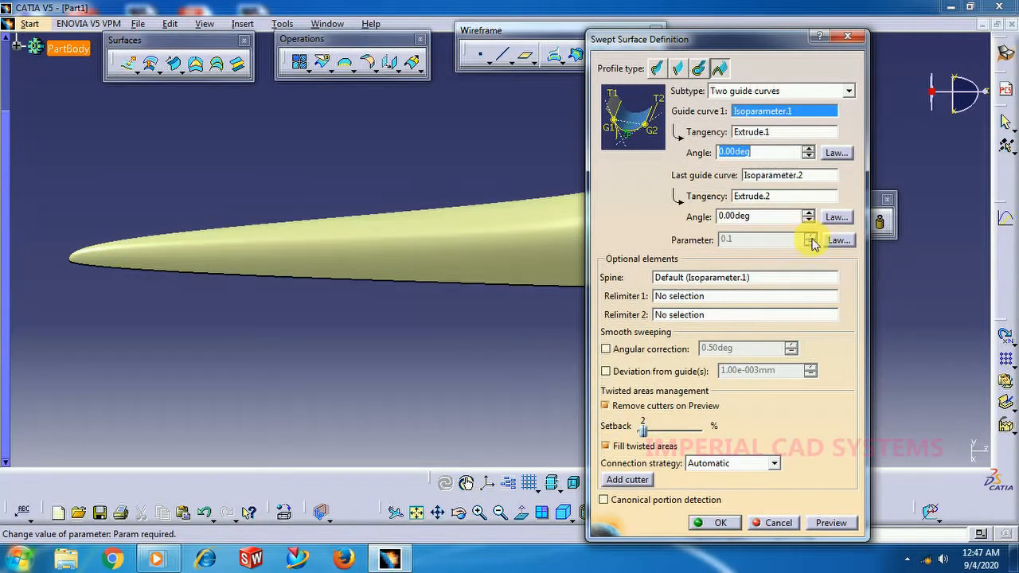
left_click(836, 241)
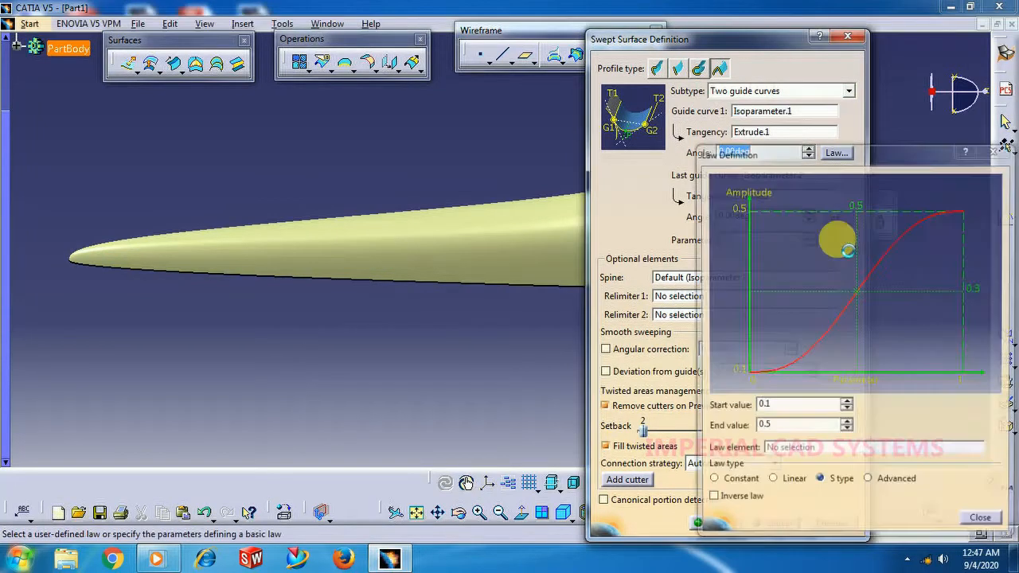
left_click_drag(784, 432, 748, 429)
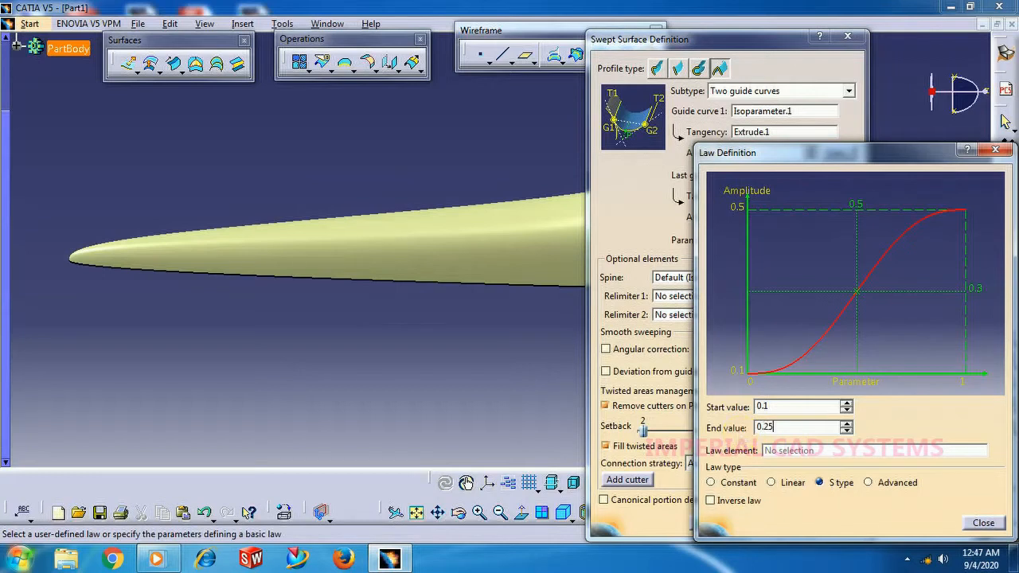
left_click(985, 523)
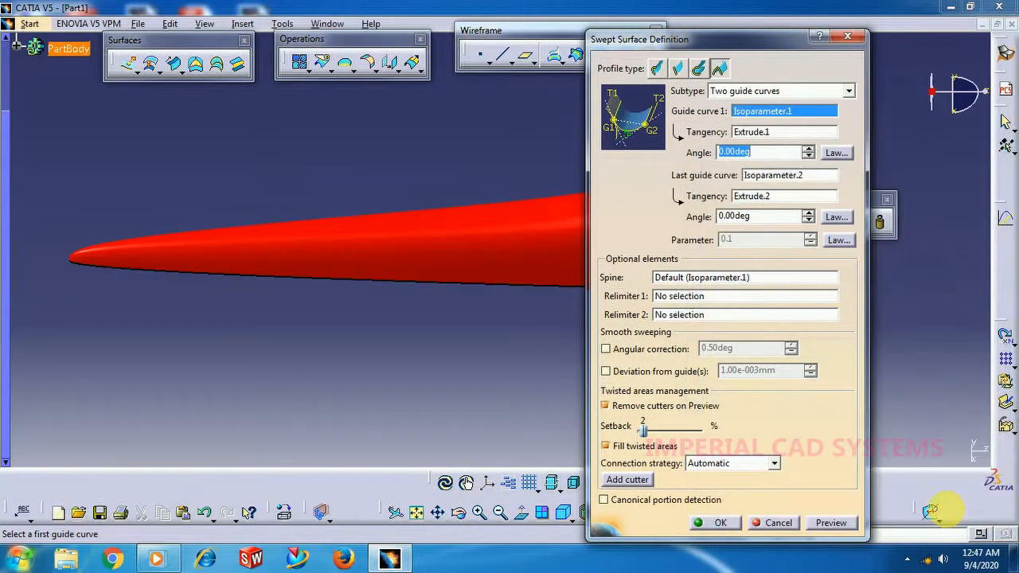
left_click(846, 527)
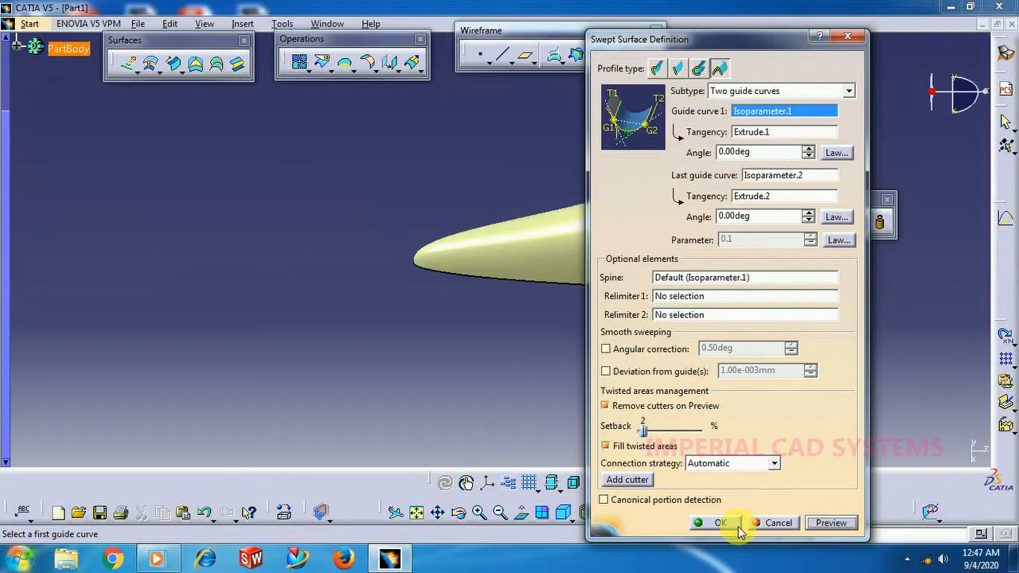
left_click(719, 523)
Edit Sketch.2, move its arc slightly farther from the first sketch's arc, and exit the sketch.
middle_click_drag(584, 293, 578, 318)
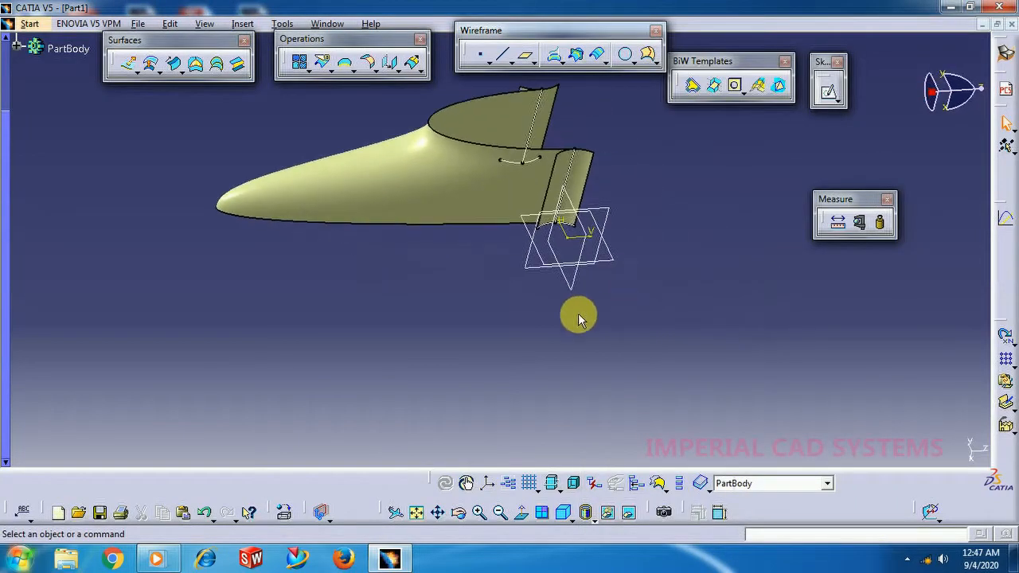
middle_click_drag(453, 337, 561, 402)
middle_click_drag(355, 292, 689, 524)
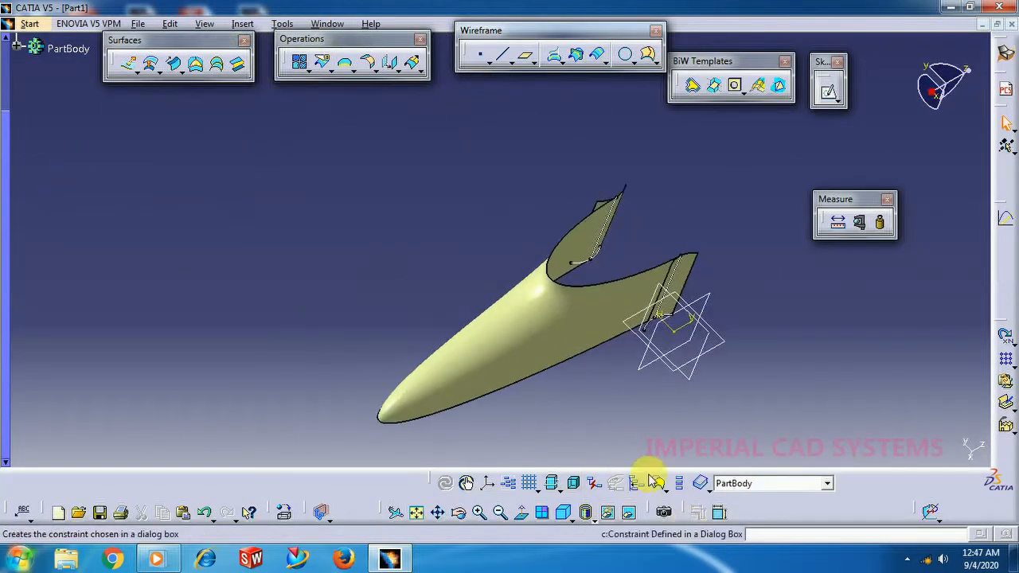
middle_click_drag(609, 435, 593, 288)
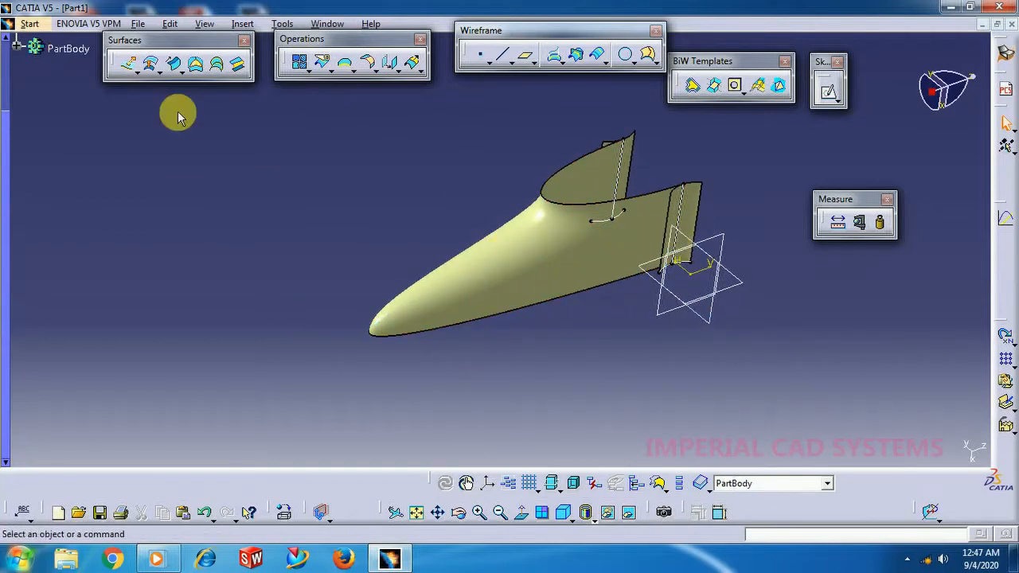
left_click(17, 45)
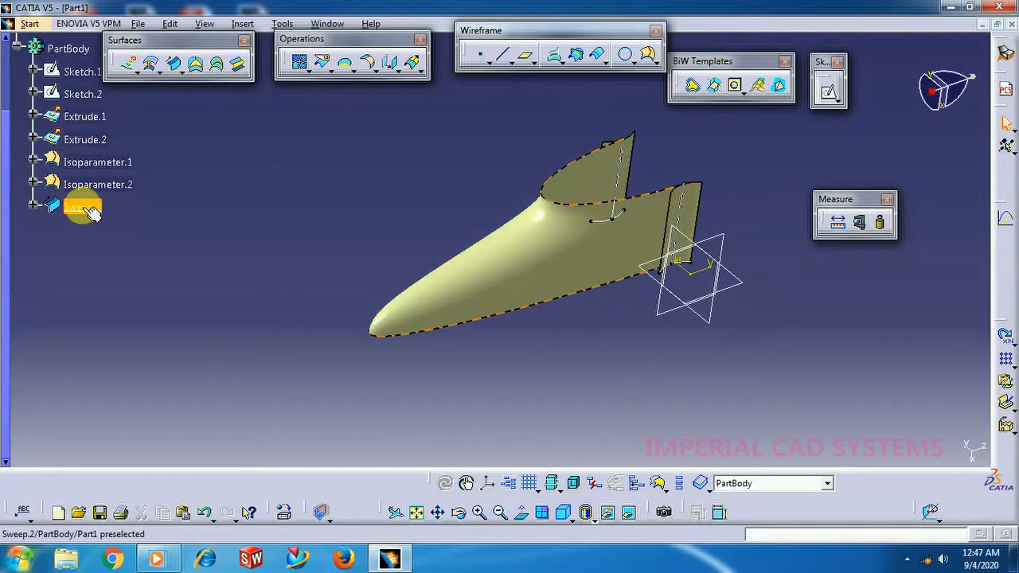
double_click(86, 95)
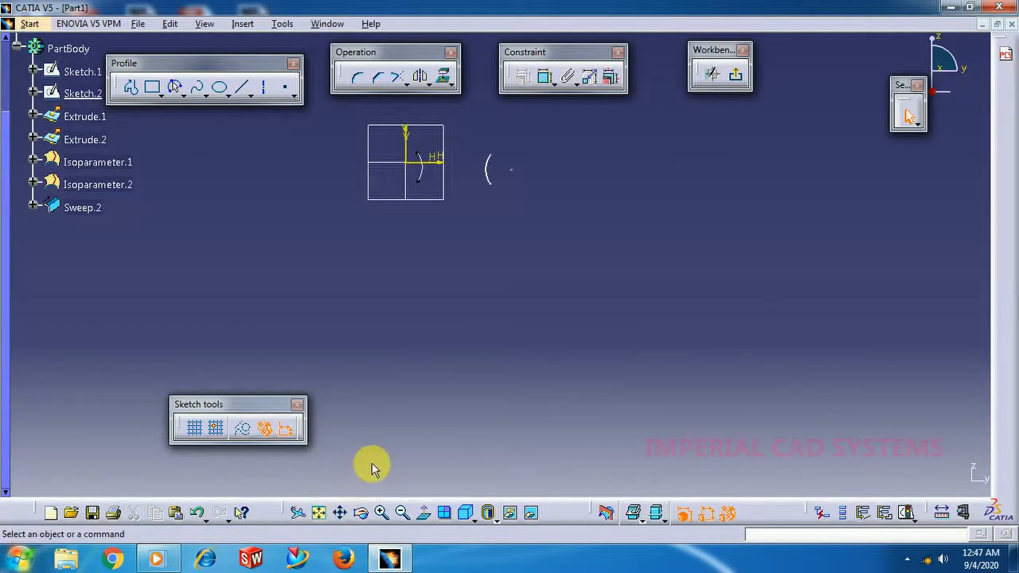
left_click(383, 518)
mouse_move(457, 196)
middle_mouse_down()
mouse_move(486, 298)
mouse_move(515, 311)
middle_mouse_up()
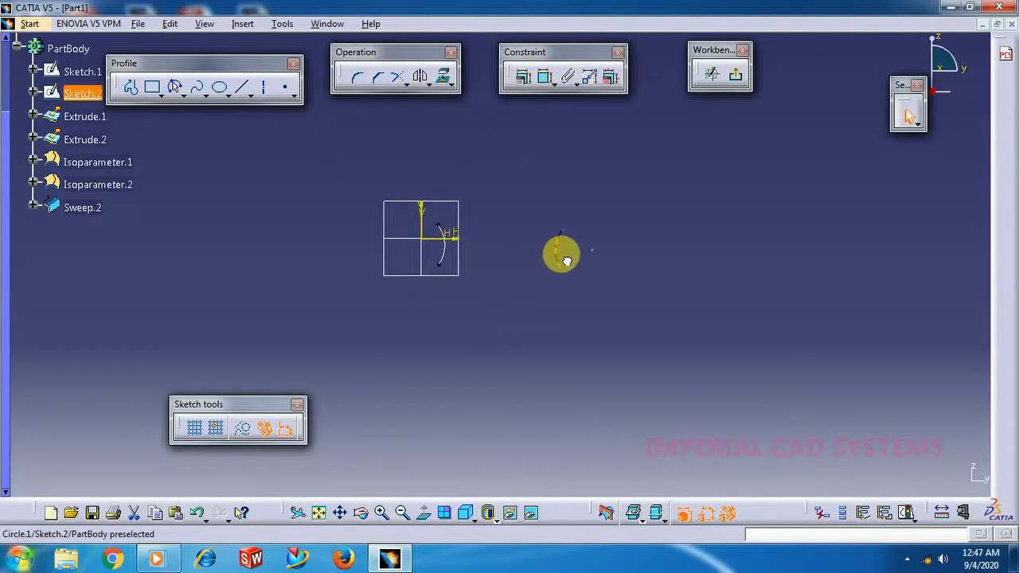
left_click(572, 260)
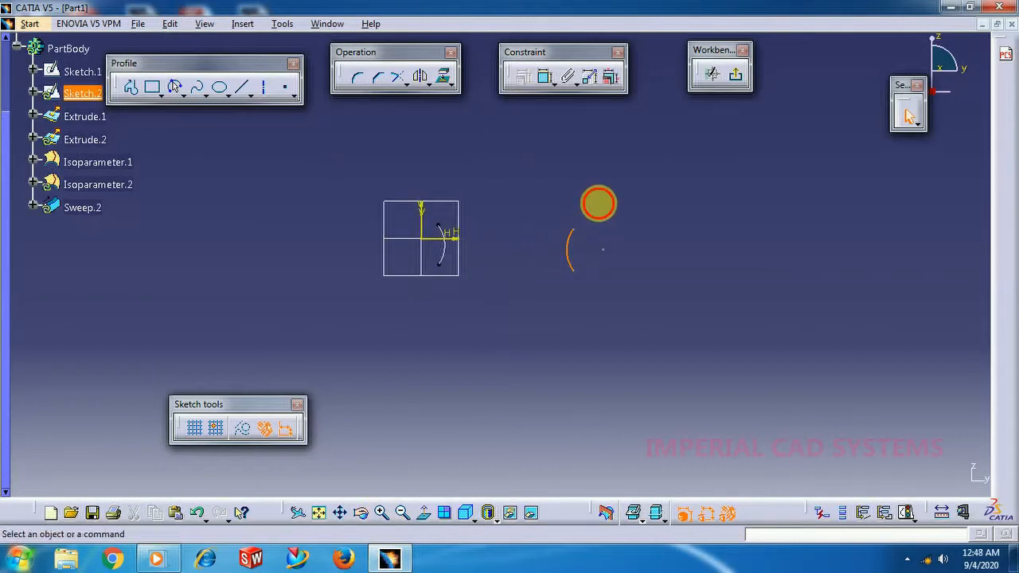
left_click(735, 82)
Set the end value of the sweep's S type parameter law to 0.2, preview the surface, and confirm the sweep.
middle_click_drag(412, 344, 555, 432)
middle_click_drag(586, 392, 480, 341)
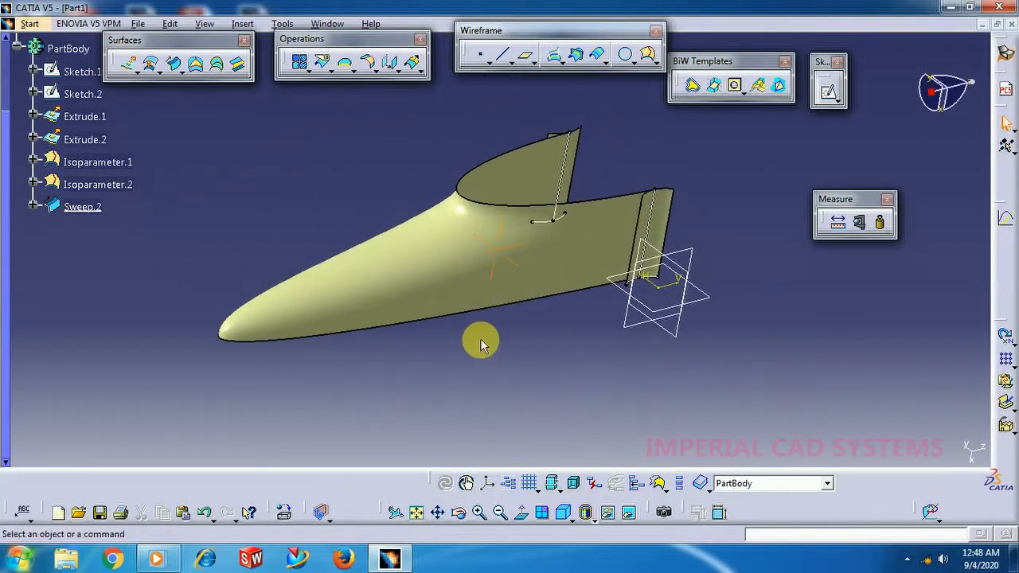
double_click(437, 284)
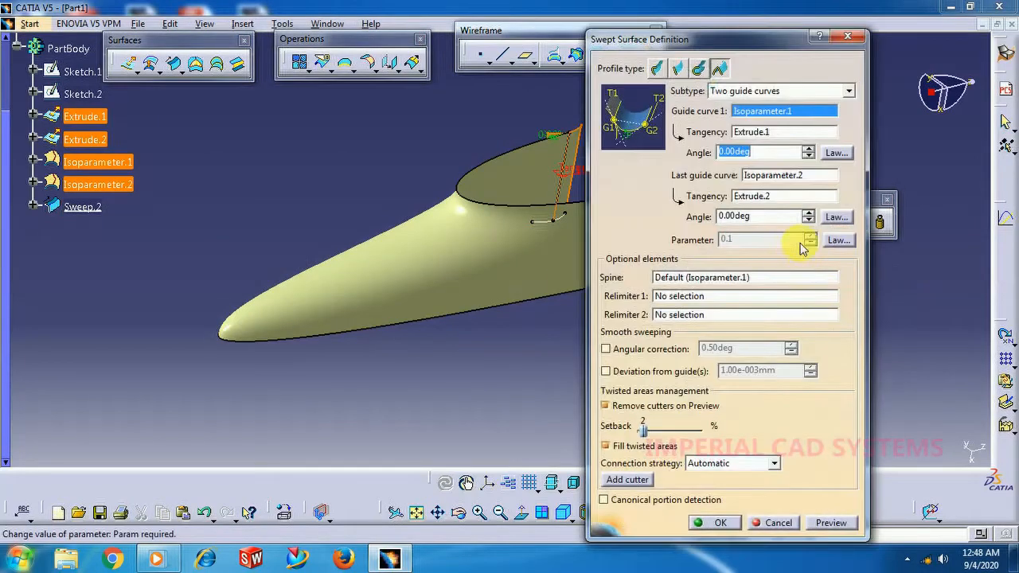
left_click(836, 241)
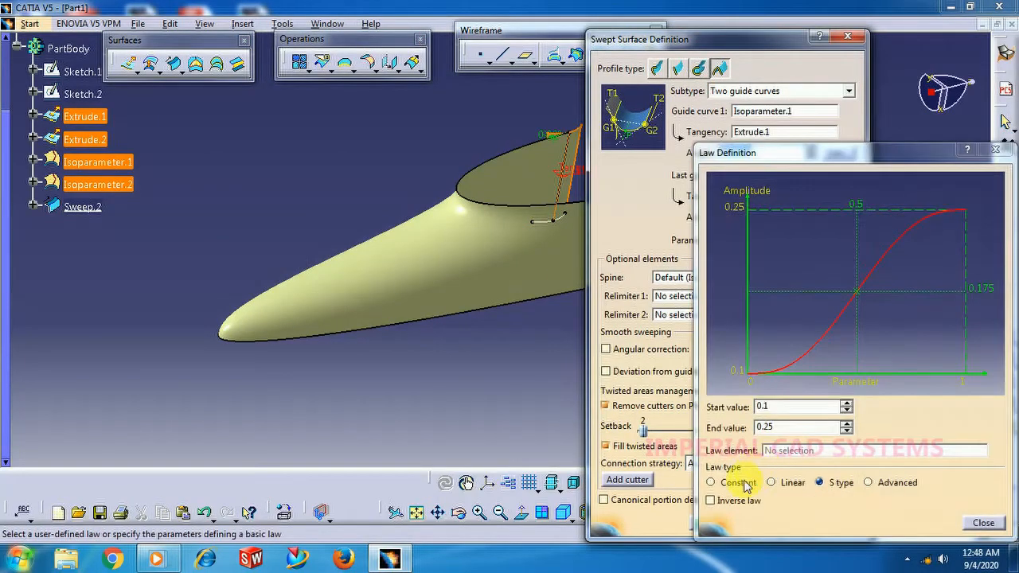
left_click_drag(796, 430, 726, 427)
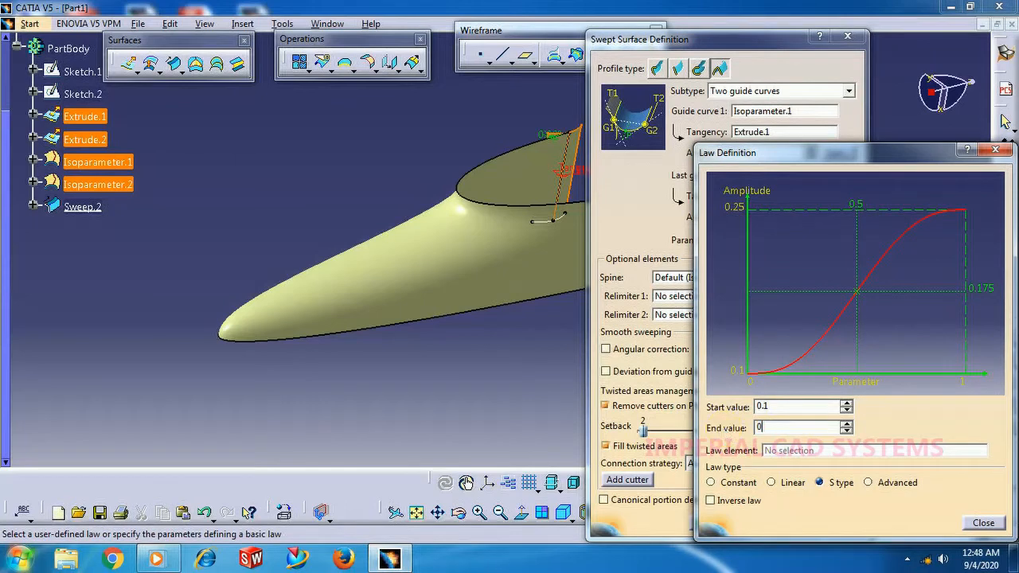
type("0.2")
key("Return")
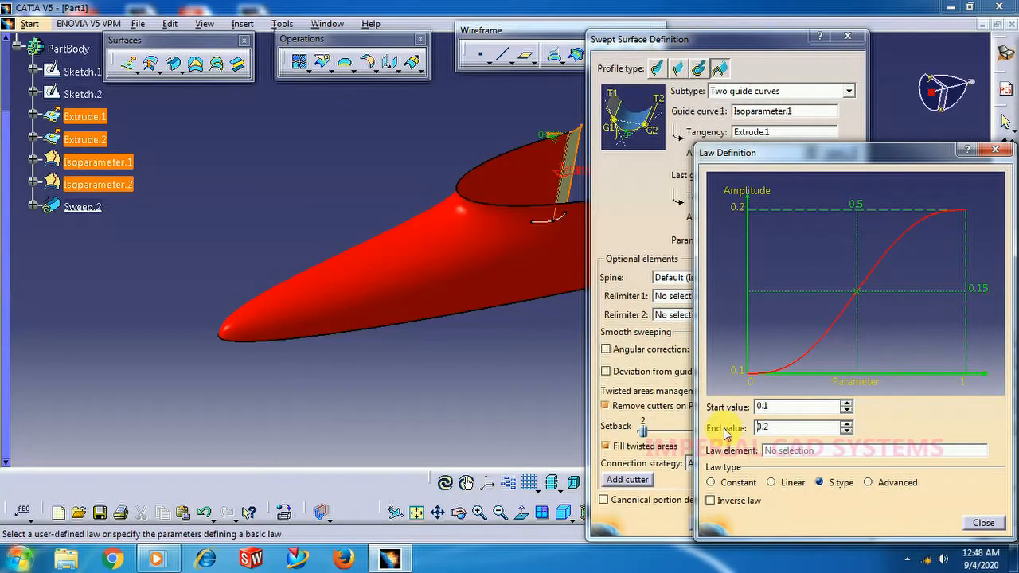
left_click(985, 523)
left_click(832, 525)
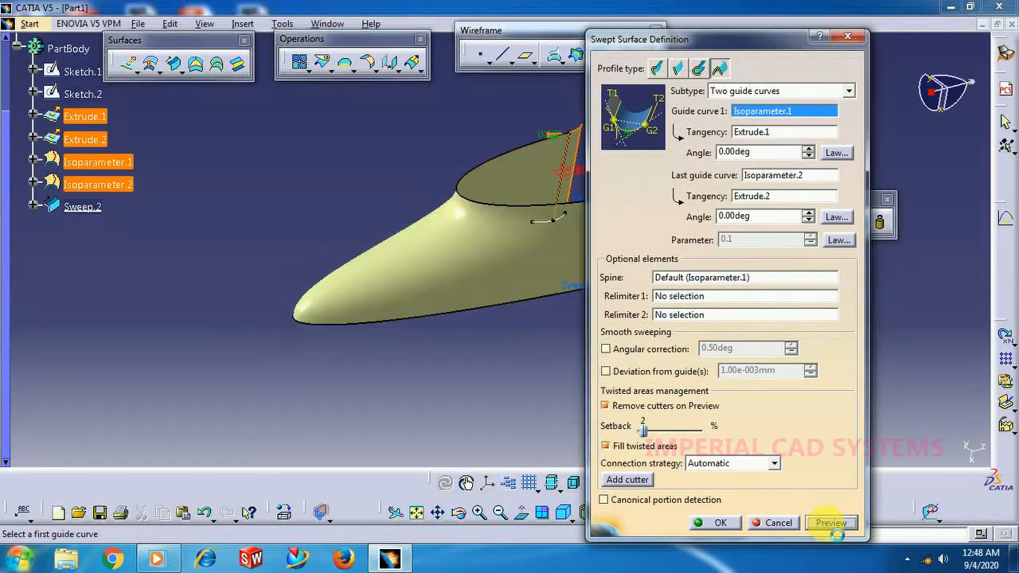
left_click(720, 524)
Try to split Extrude.1 with Sweep.2 as the cutting element, and remove Sweep.2 from the cutting elements.
middle_click_drag(591, 352, 448, 322)
middle_click_drag(723, 291, 669, 242)
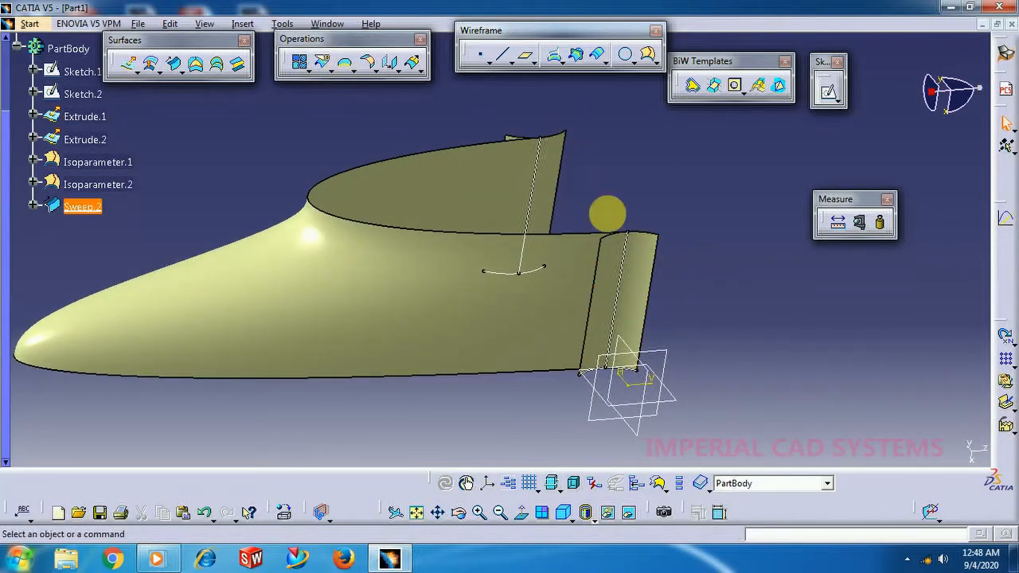
left_click(323, 67)
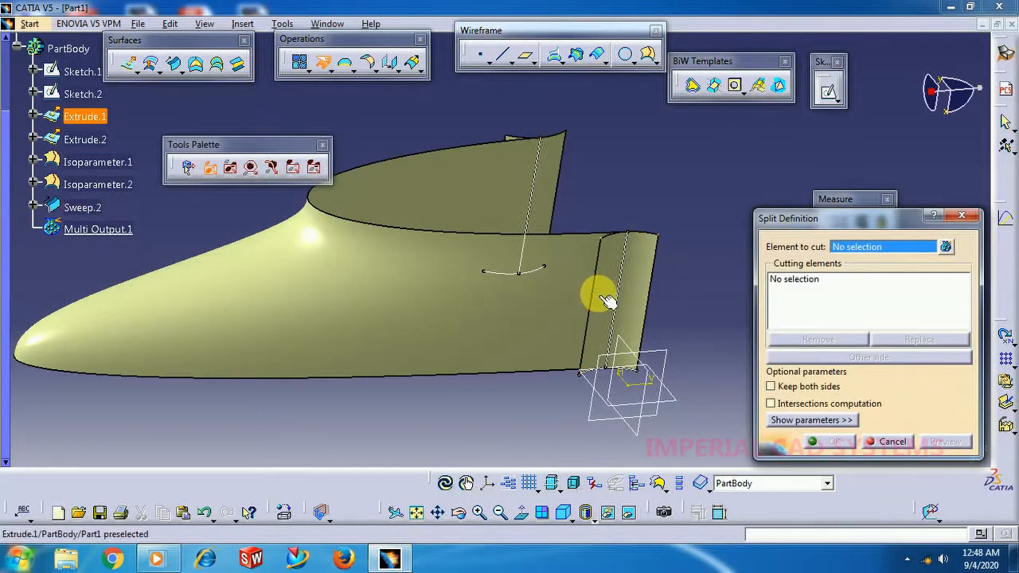
left_click(614, 292)
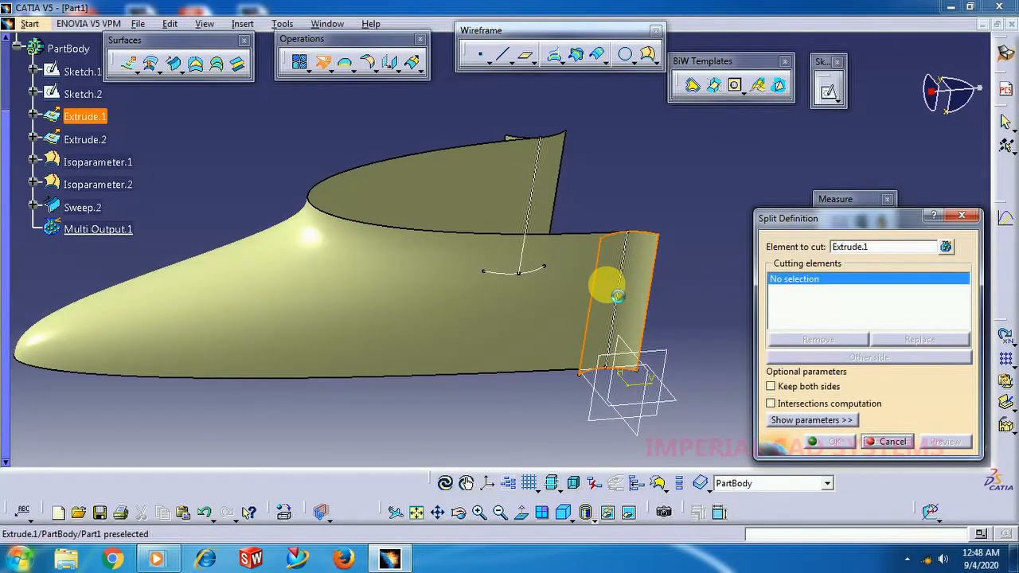
left_click(572, 296)
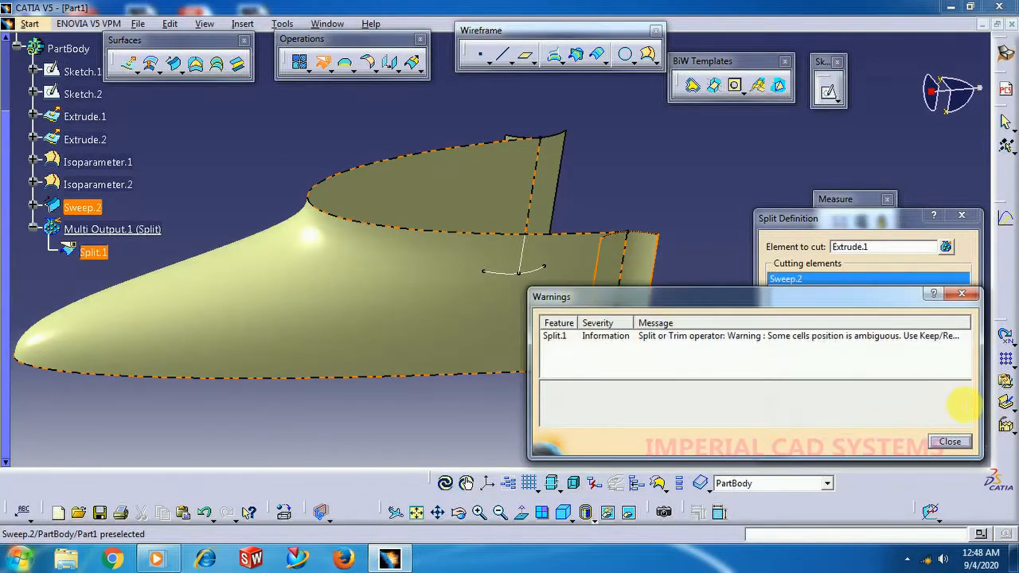
left_click(952, 442)
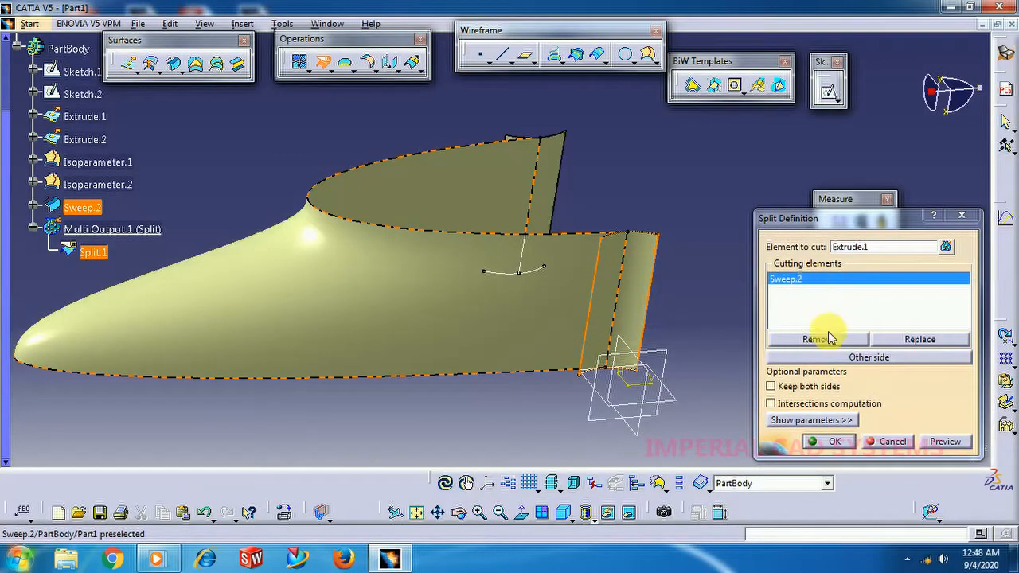
left_click(831, 338)
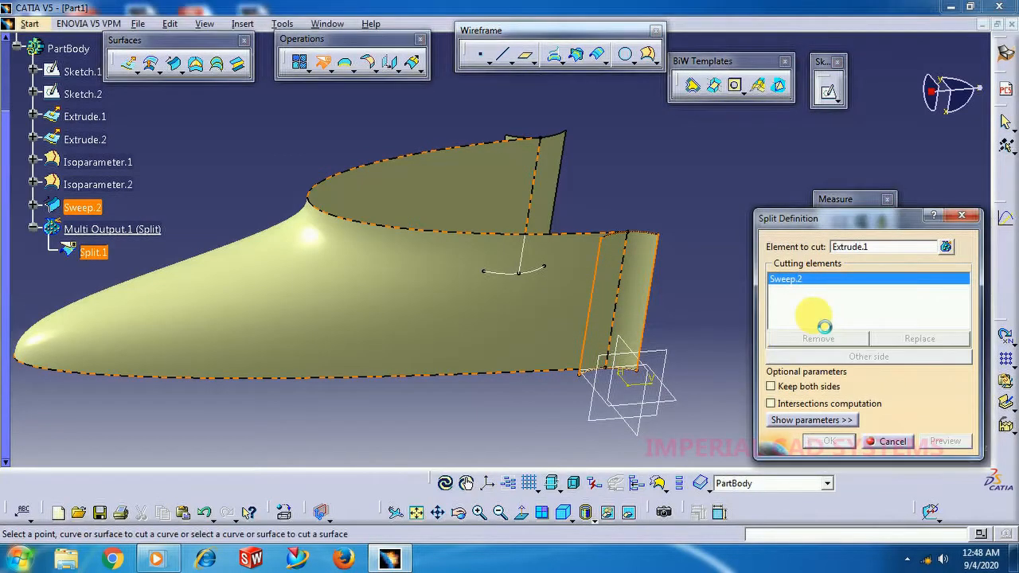
Use Isoparameter.1 as the cutting element for Extrude.1, switch to the other side, and confirm the split.
left_click(616, 276)
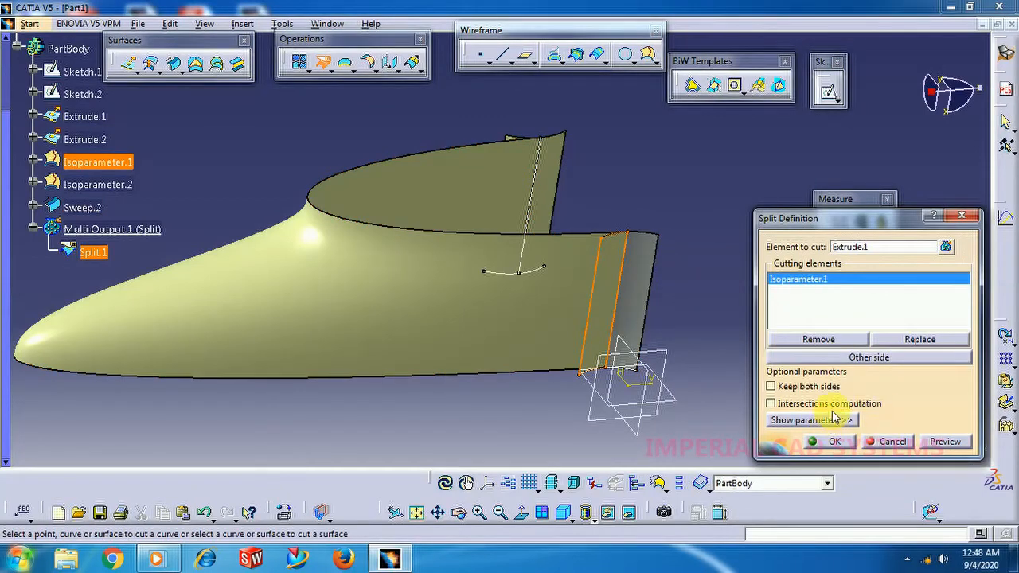
left_click(866, 359)
left_click(828, 444)
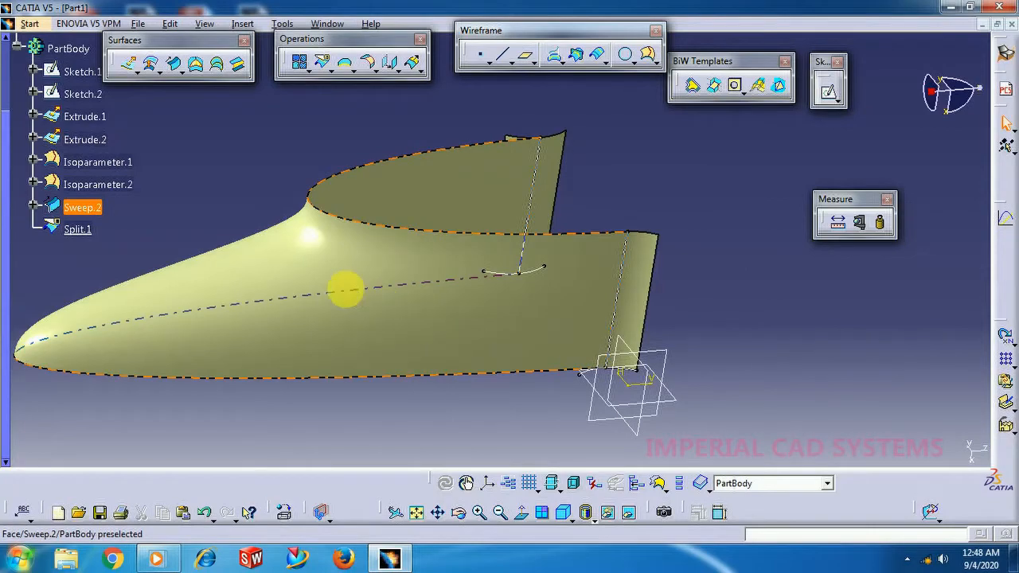
Split Extrude.2 with Isoparameter.2 as the cutting element and confirm the split.
middle_click_drag(530, 266, 446, 302)
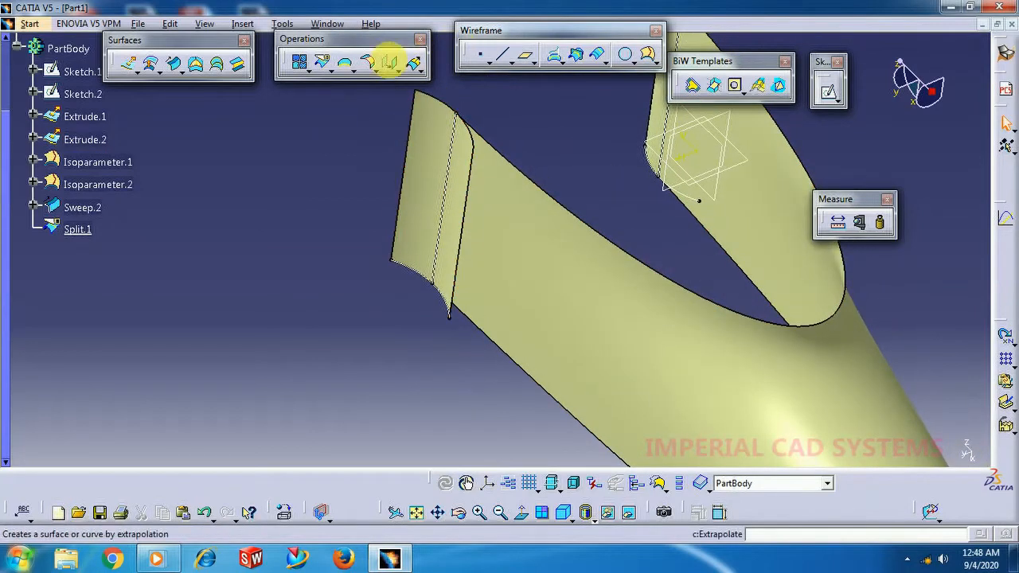
left_click(324, 66)
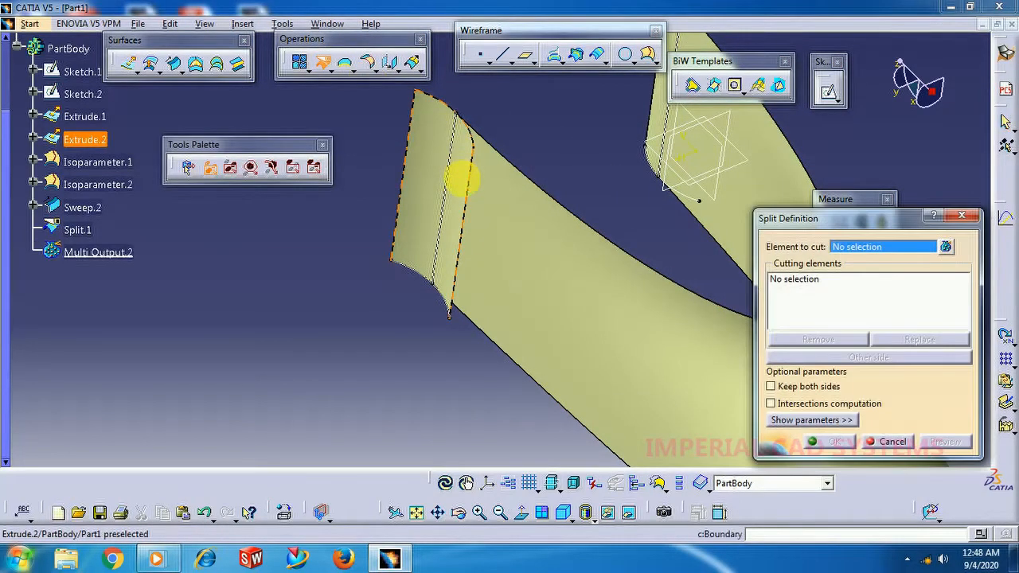
left_click(461, 176)
left_click(446, 165)
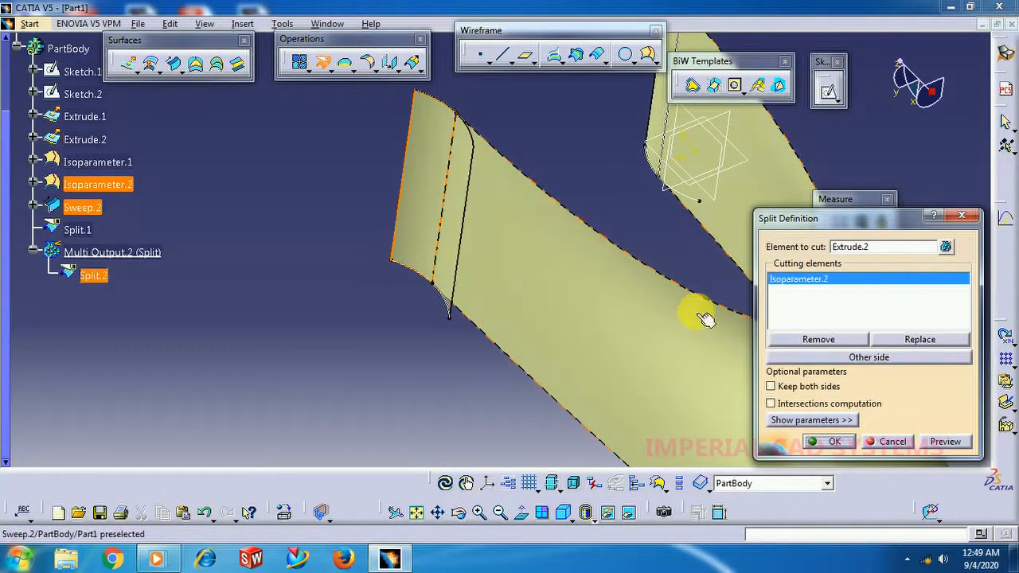
left_click(828, 441)
Inspect the split and swept surfaces from several angles, and edit Extrude.1 to increase its extrusion length.
middle_click_drag(647, 215, 510, 319)
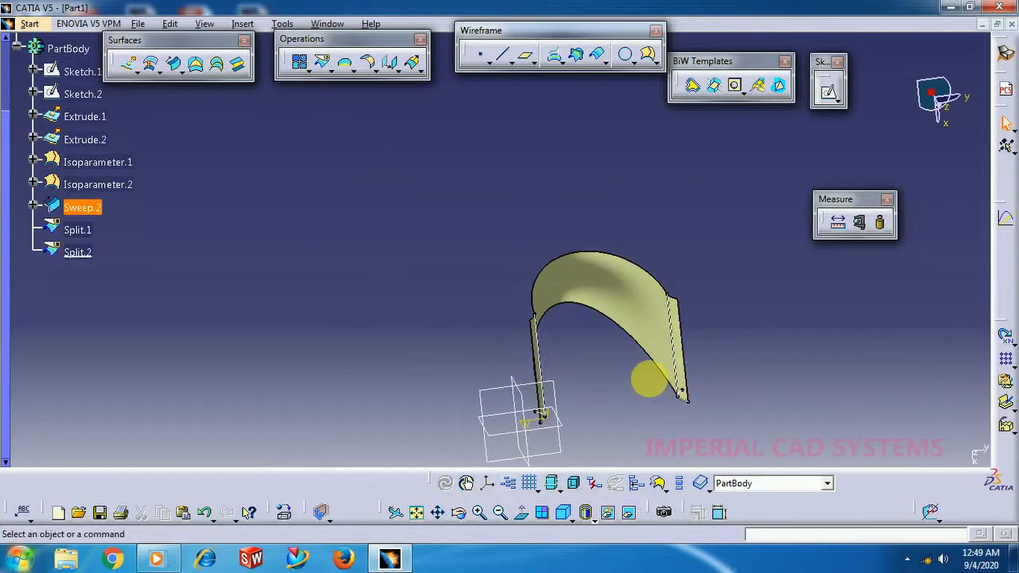
middle_click_drag(557, 320, 681, 287)
middle_click(681, 287)
middle_click_drag(408, 276, 506, 350)
middle_click_drag(350, 301, 403, 296)
middle_click_drag(438, 307, 638, 274)
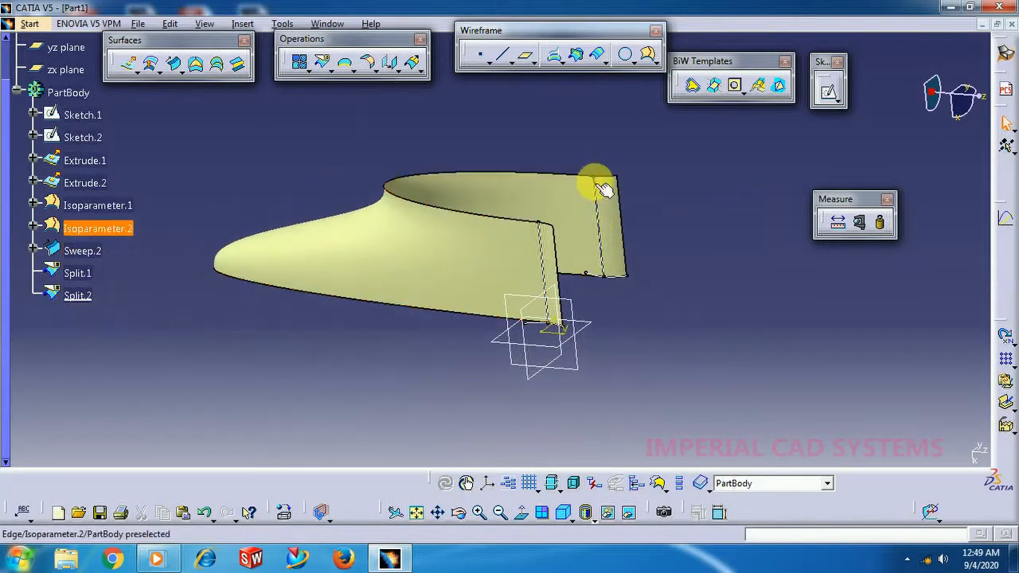
double_click(85, 161)
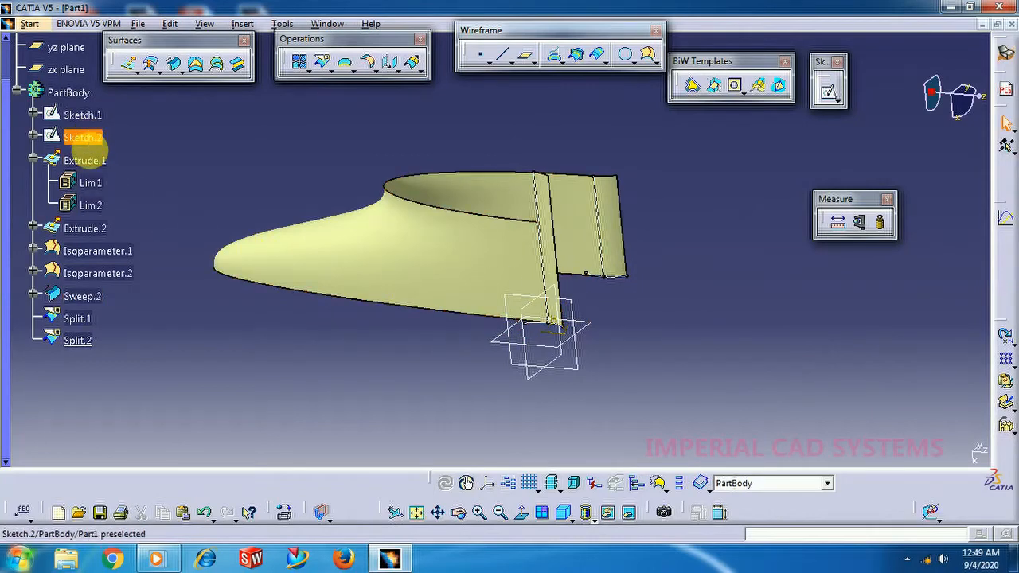
Edit Extrude.2 and set its Limit 1 dimension to 300 mm.
double_click(88, 228)
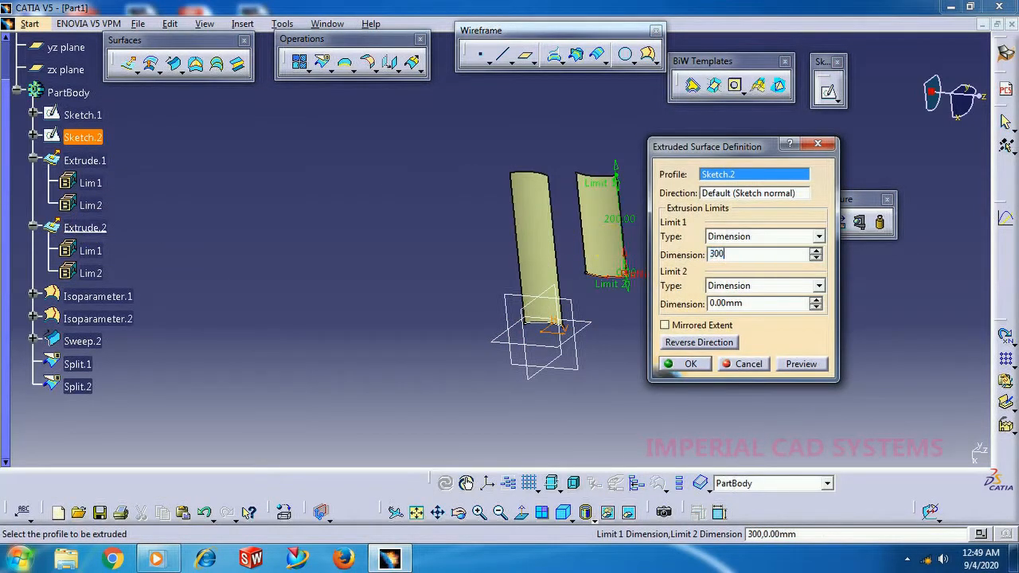
type("300")
key("Return")
middle_click_drag(391, 286, 488, 330)
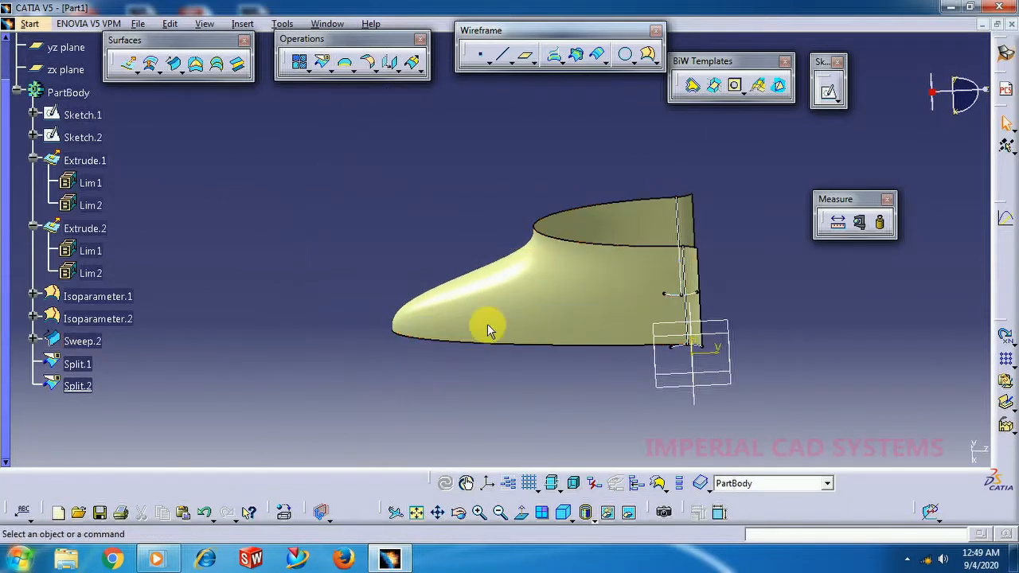
Edit Sketch.2 to reposition its arc, and exit the sketch to update the swept surface.
left_click(94, 138)
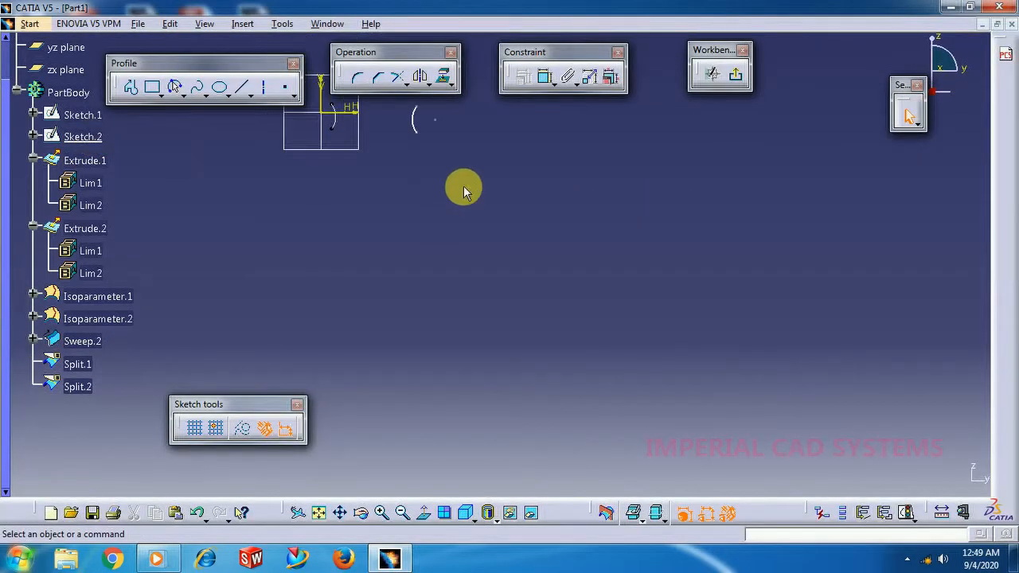
mouse_move(464, 186)
middle_mouse_down()
mouse_move(531, 313)
mouse_move(555, 265)
mouse_move(549, 253)
middle_mouse_up()
left_click(453, 209)
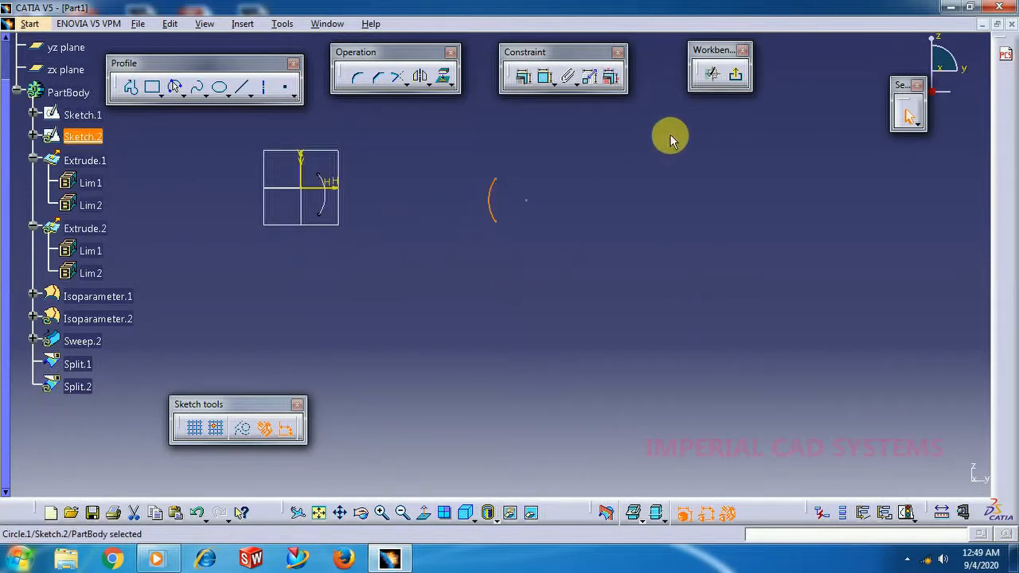
left_click(733, 81)
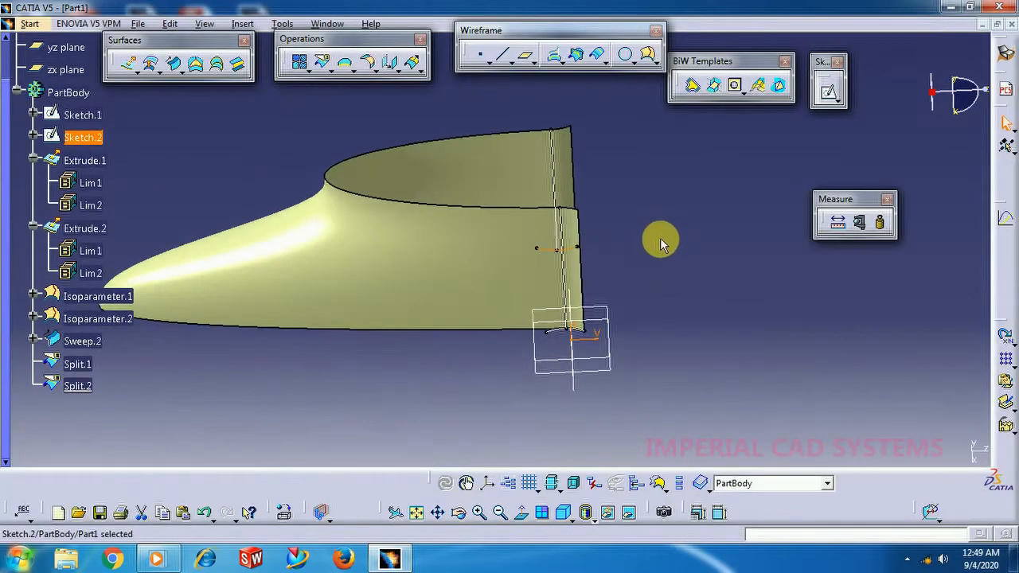
middle_click_drag(454, 360, 398, 233)
middle_click_drag(496, 205, 614, 246)
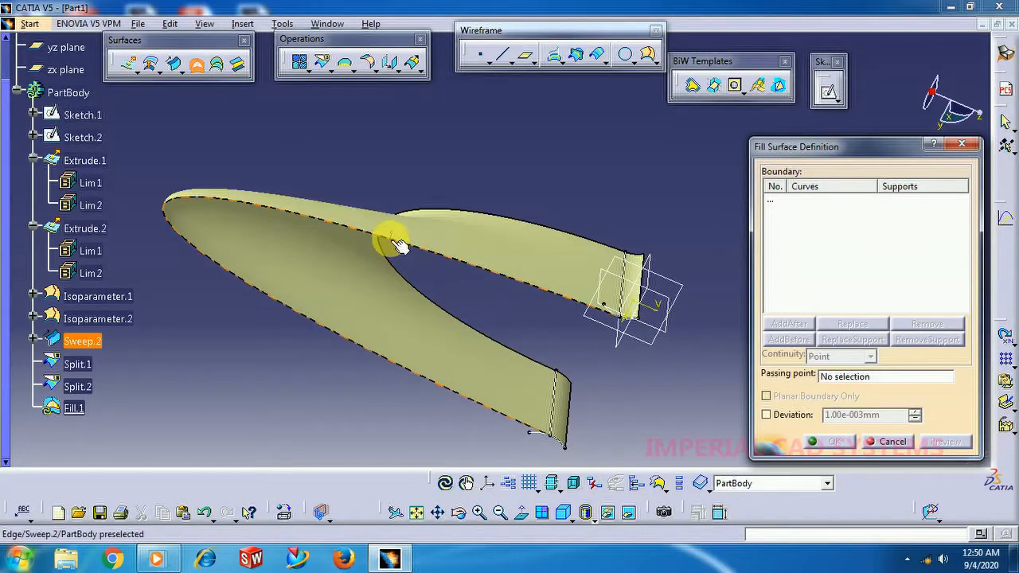
left_click(549, 359)
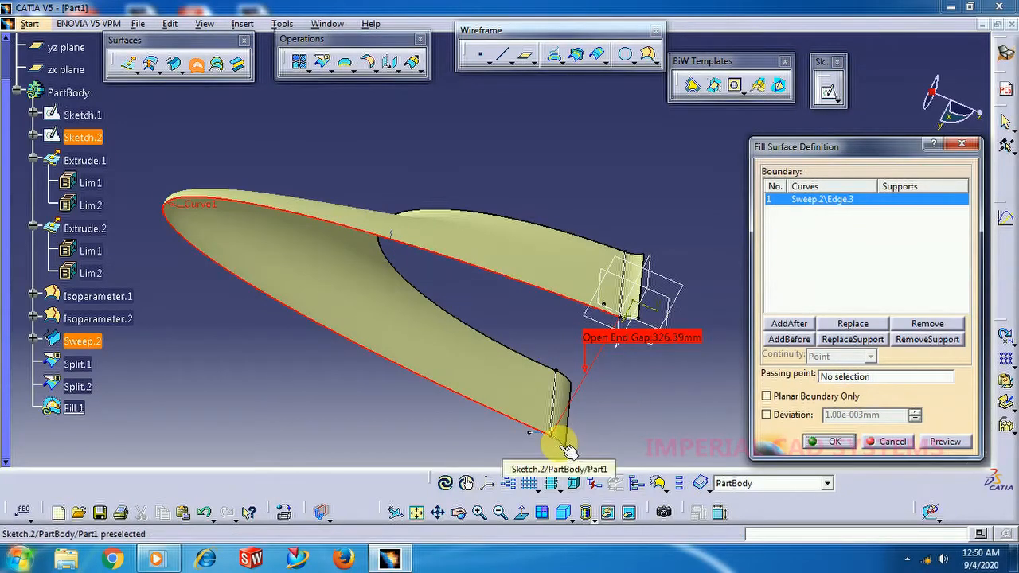
left_click(893, 443)
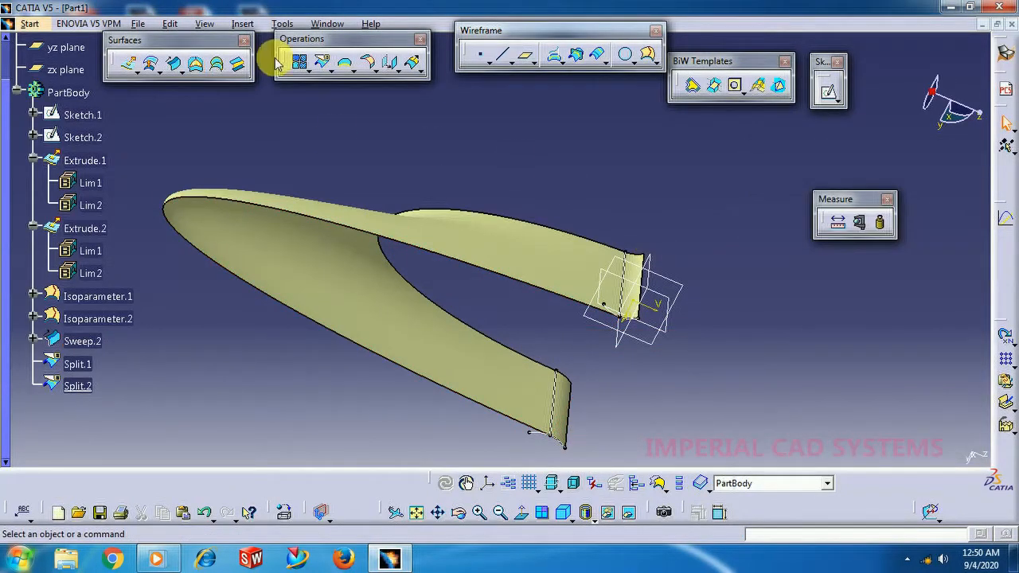
Hide all sketches in the part.
left_click(285, 24)
mouse_move(371, 145)
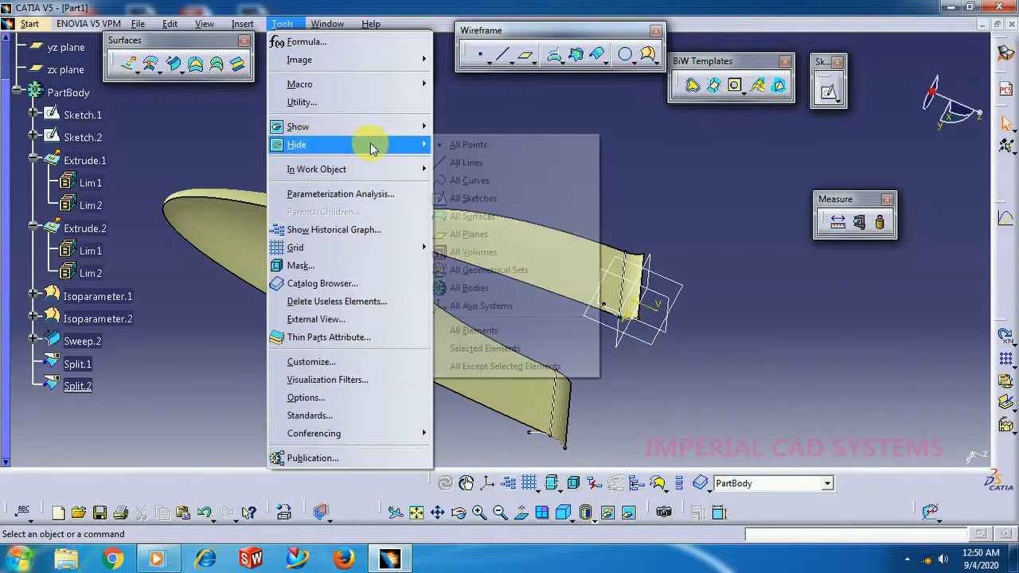
left_click(473, 198)
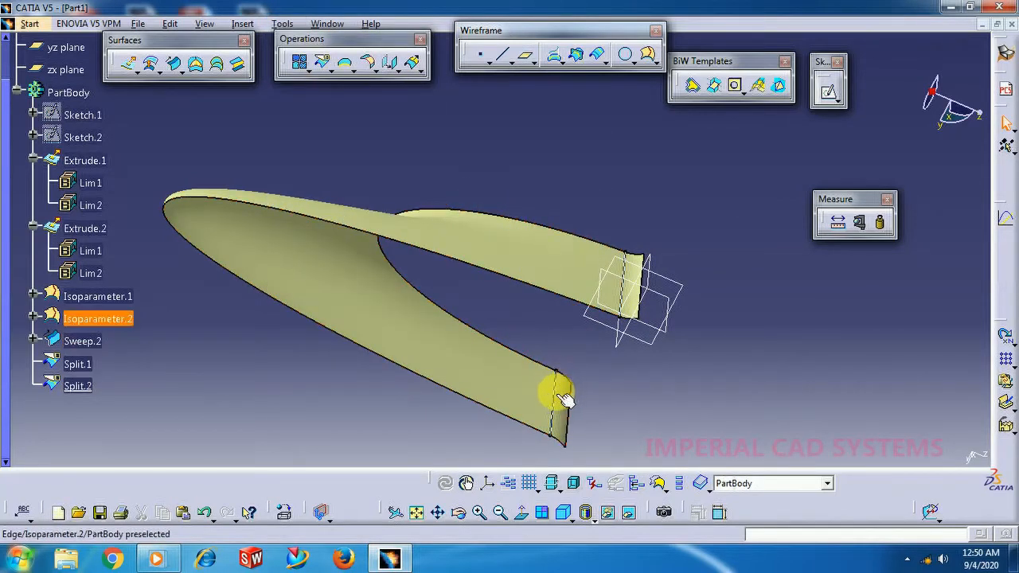
Hide all lines and all planes so only the surfaces and isoparametric curves remain displayed.
middle_click_drag(411, 254, 510, 298)
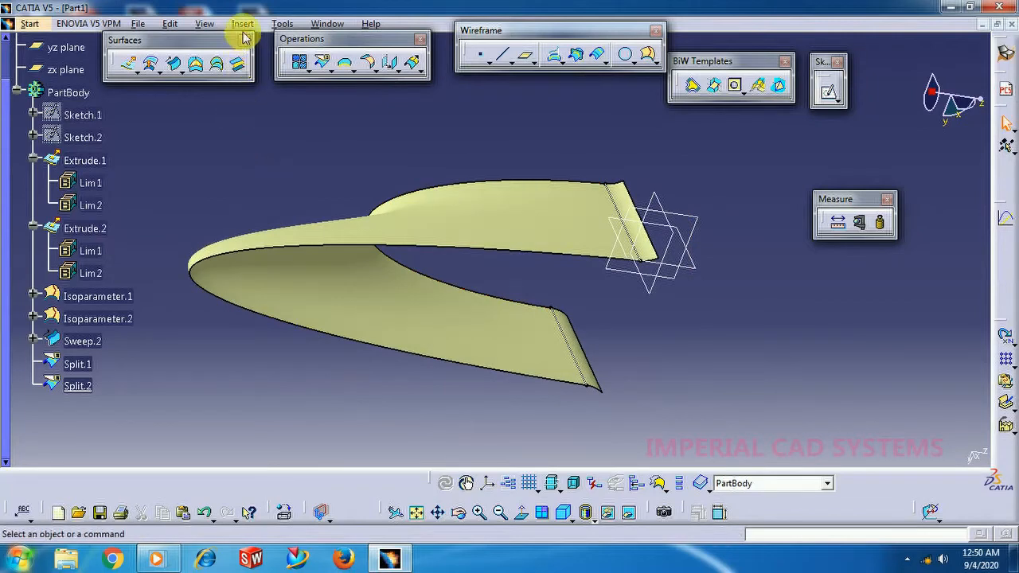
left_click(275, 25)
mouse_move(421, 144)
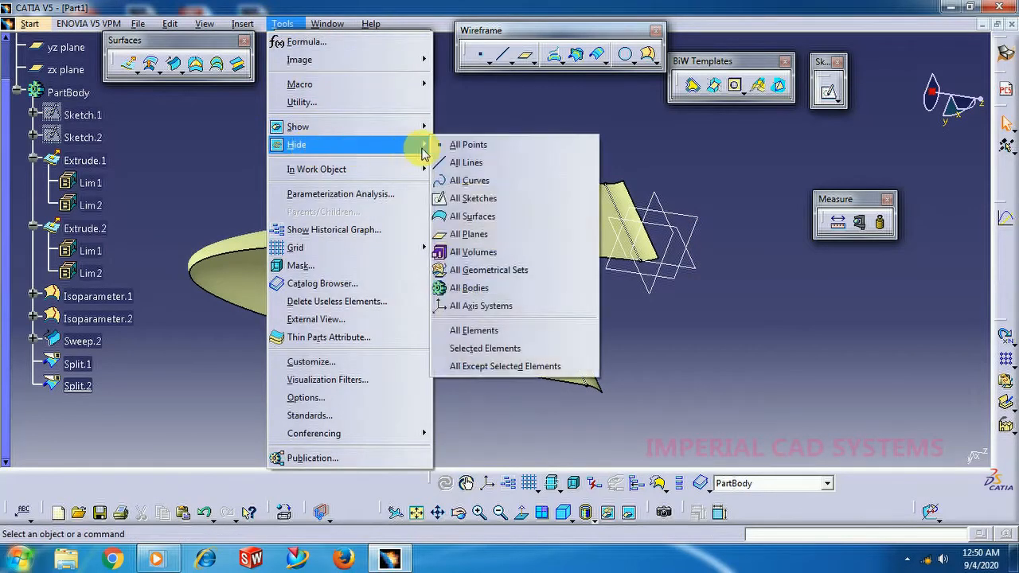
left_click(466, 165)
left_click(285, 25)
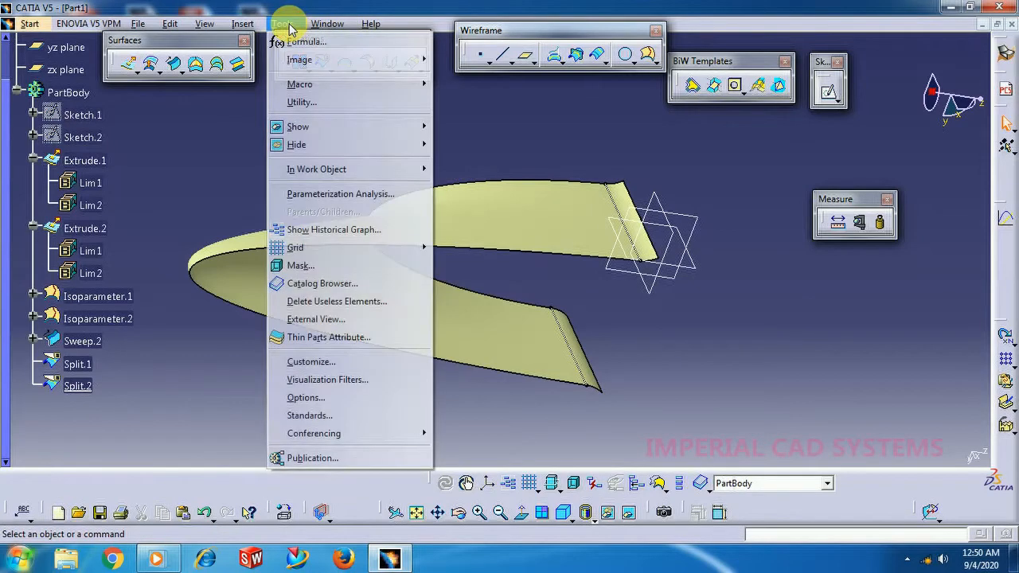
mouse_move(329, 152)
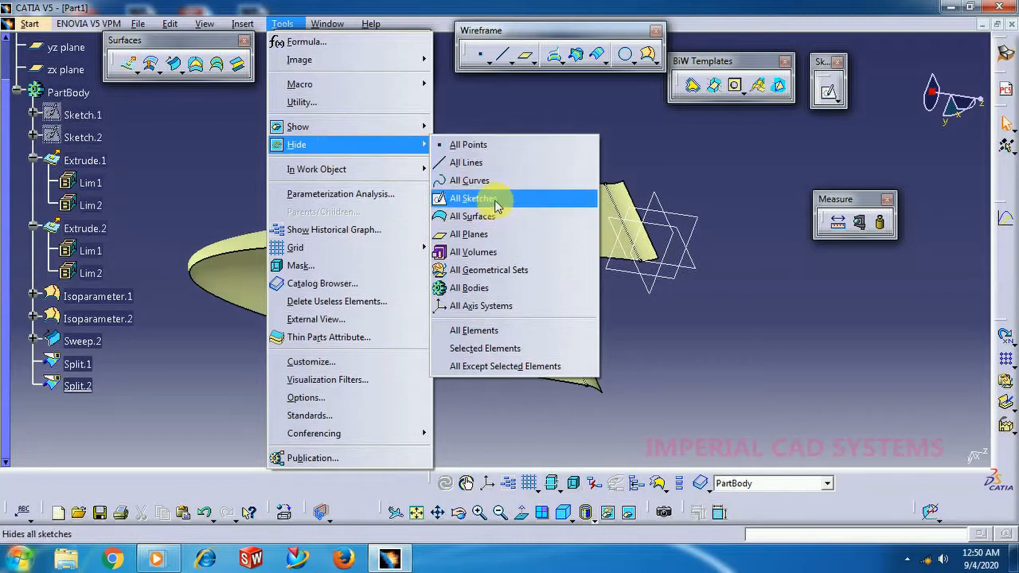
left_click(494, 234)
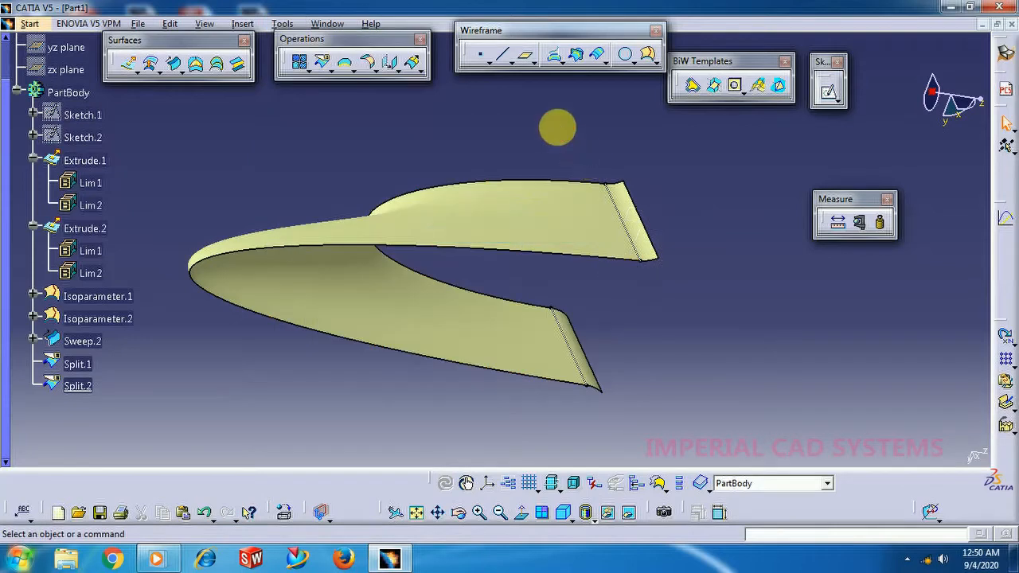
middle_click_drag(457, 152, 382, 196)
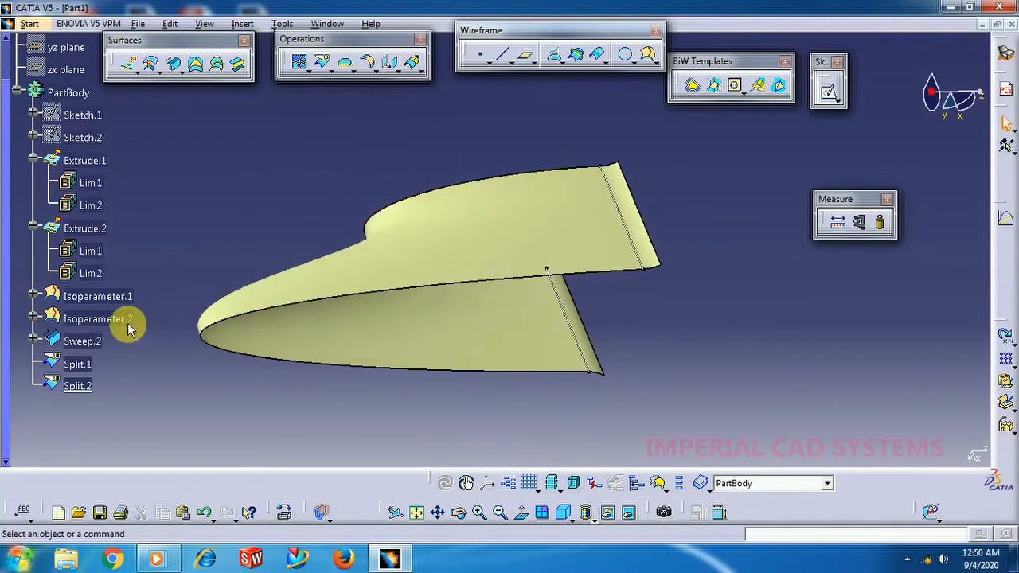
right_click(115, 301)
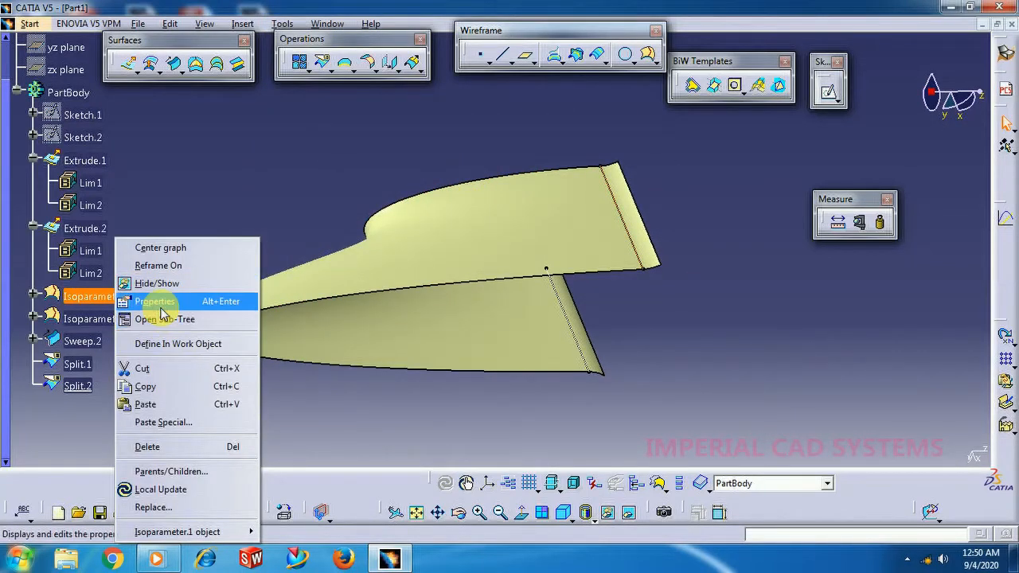
left_click(159, 285)
right_click(100, 298)
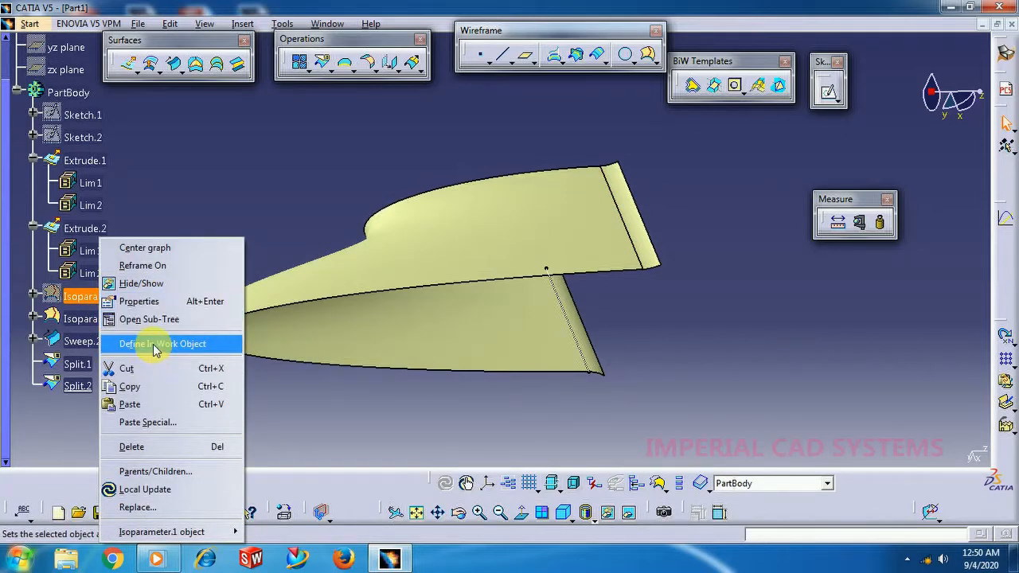
left_click(142, 284)
Hide the isoparametric curves Isoparameter.2 and Isoparameter.1 on the model.
left_click(574, 338)
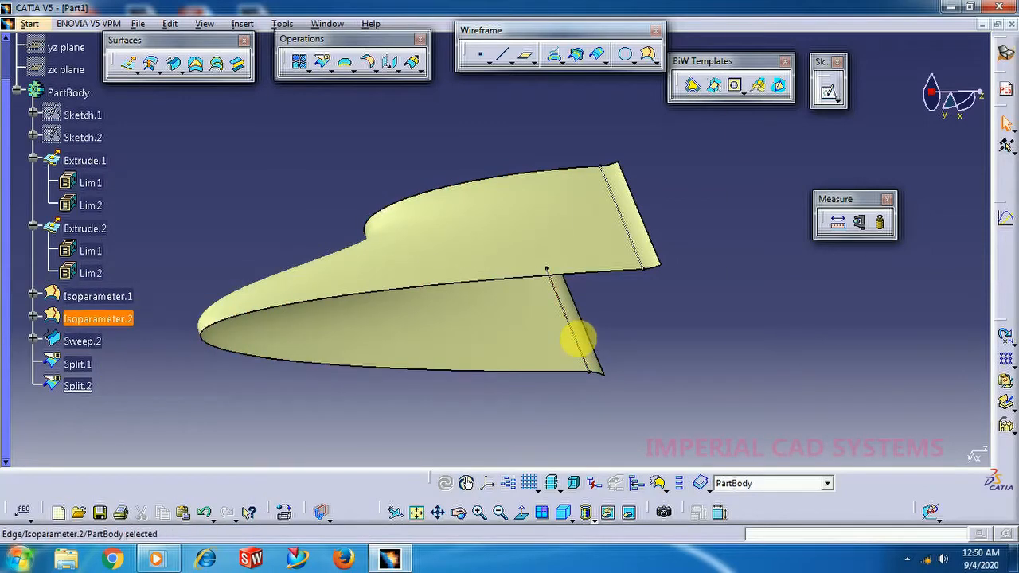
right_click(564, 354)
left_click(621, 75)
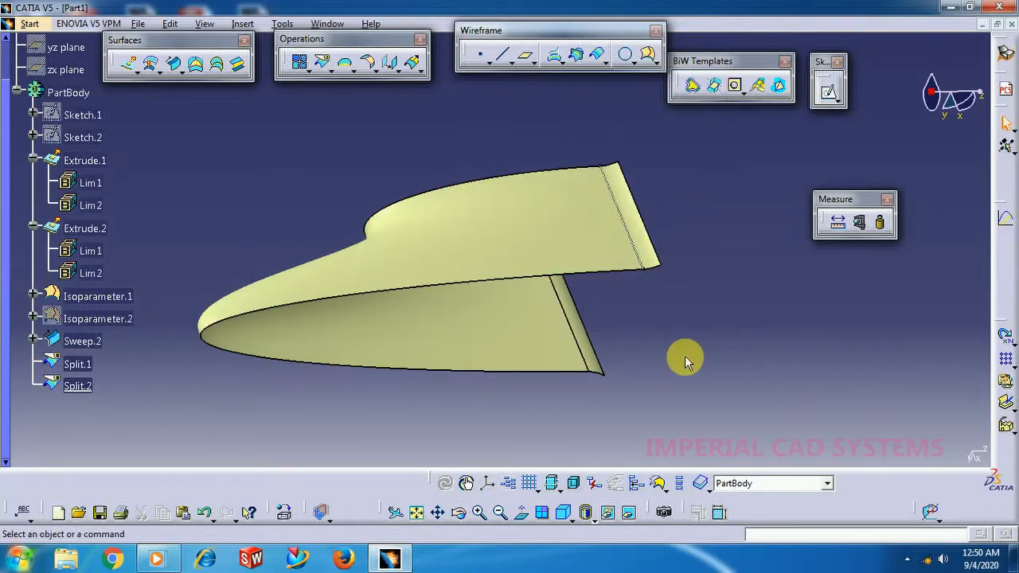
middle_click(676, 343)
scroll(676, 344, "down", 1)
right_click(470, 151)
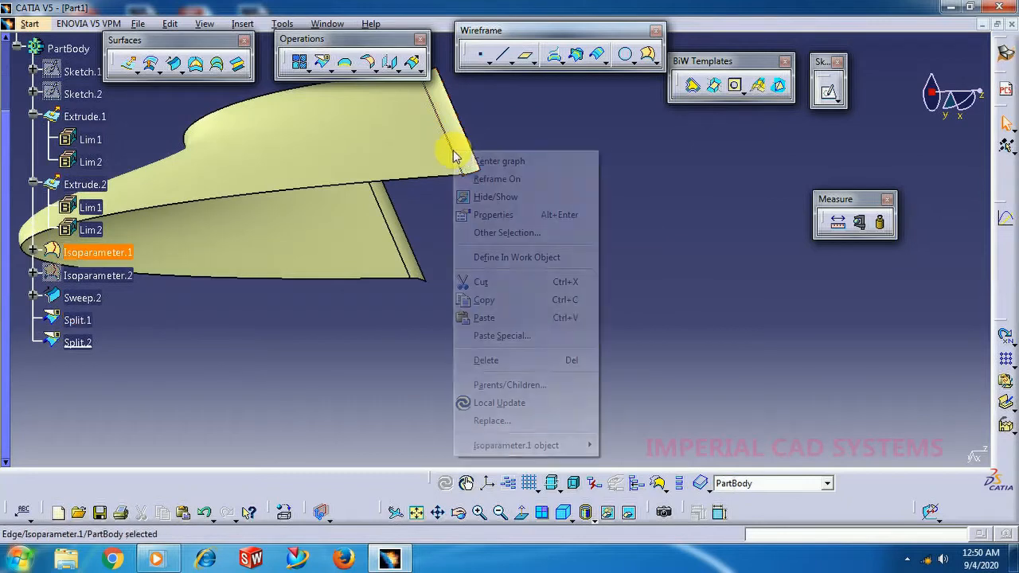
left_click(467, 196)
Try to build a Fill surface bounded by the curved outer edge of Sweep.2 and the adjoining end edges of Split.2 and Split.1.
middle_click_drag(553, 309, 653, 354)
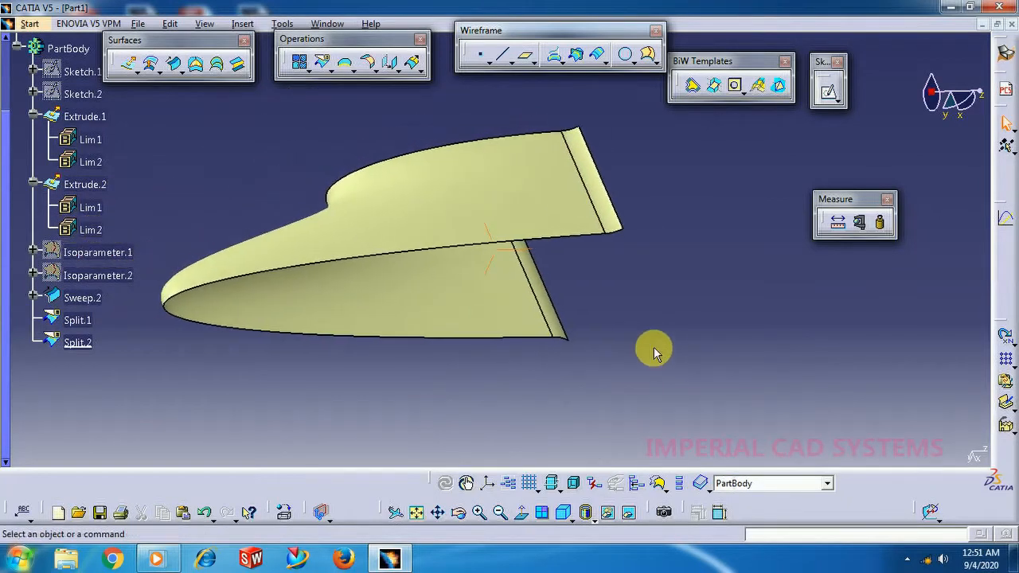
left_click(197, 65)
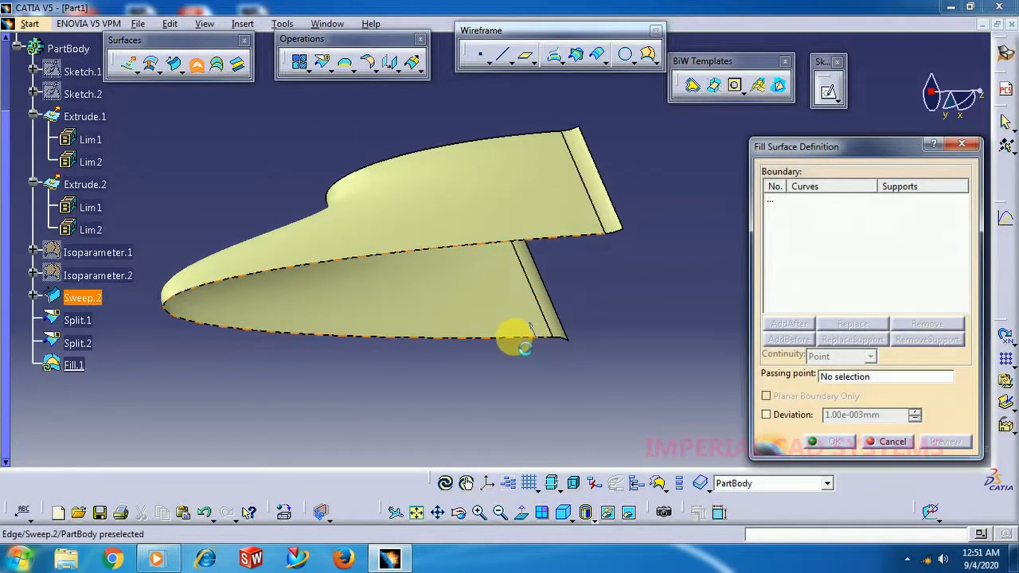
left_click(522, 341)
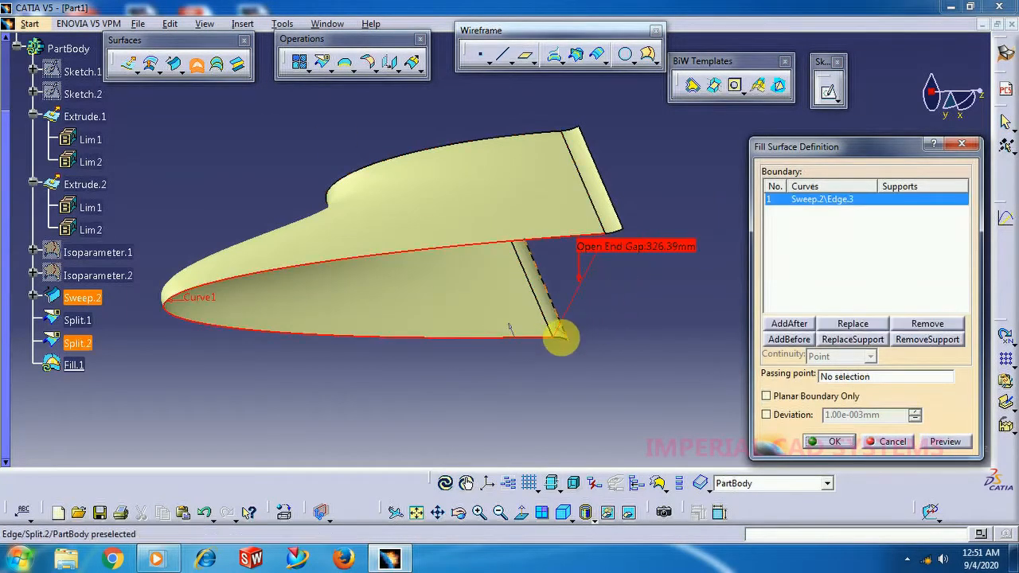
left_click(615, 221)
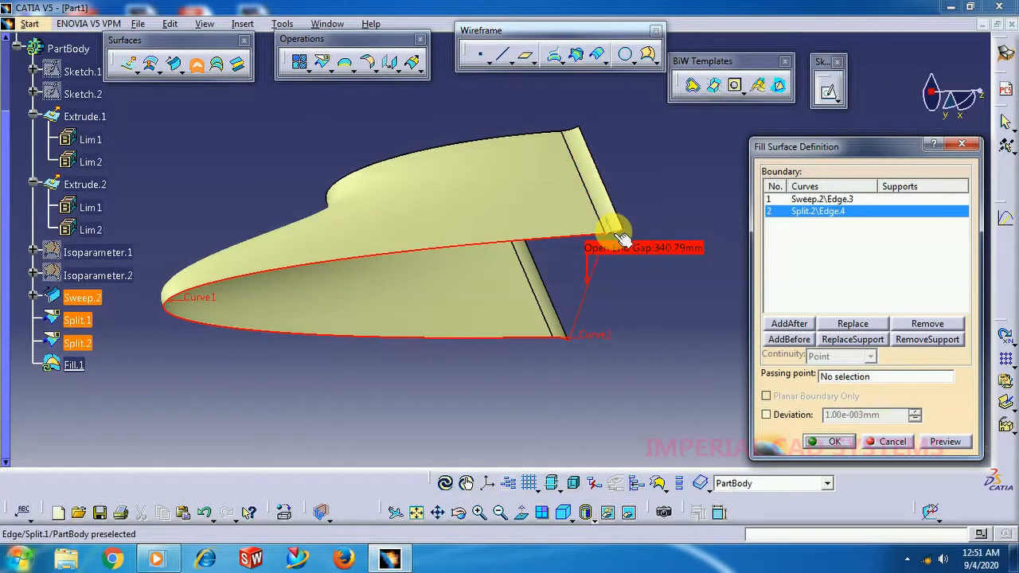
left_click(954, 341)
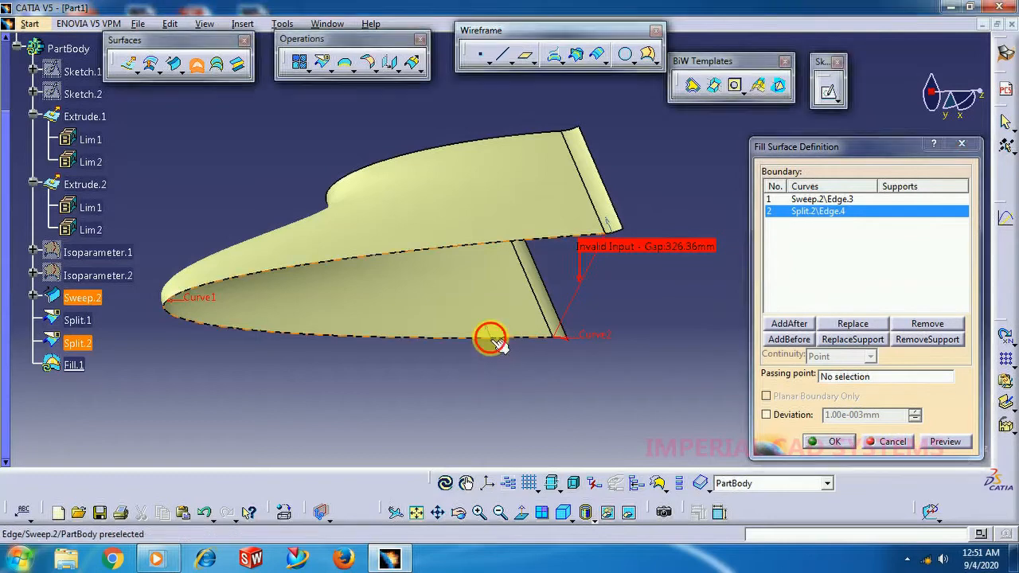
left_click(587, 232)
left_click(622, 239)
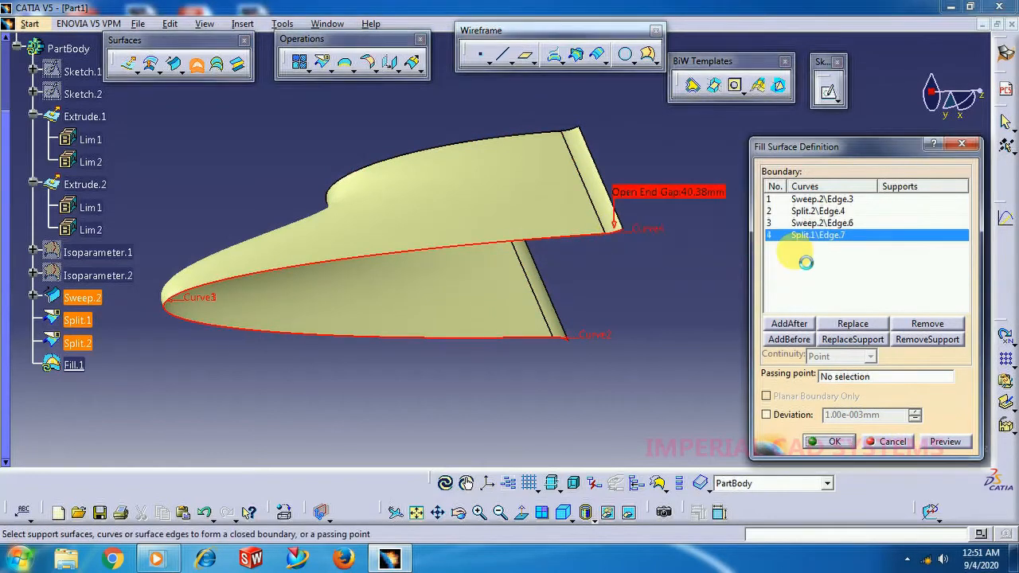
Try to close the fill boundary with a Point-Point line between the end vertices of Split.1 and Split.2, and cancel the fill.
right_click(829, 244)
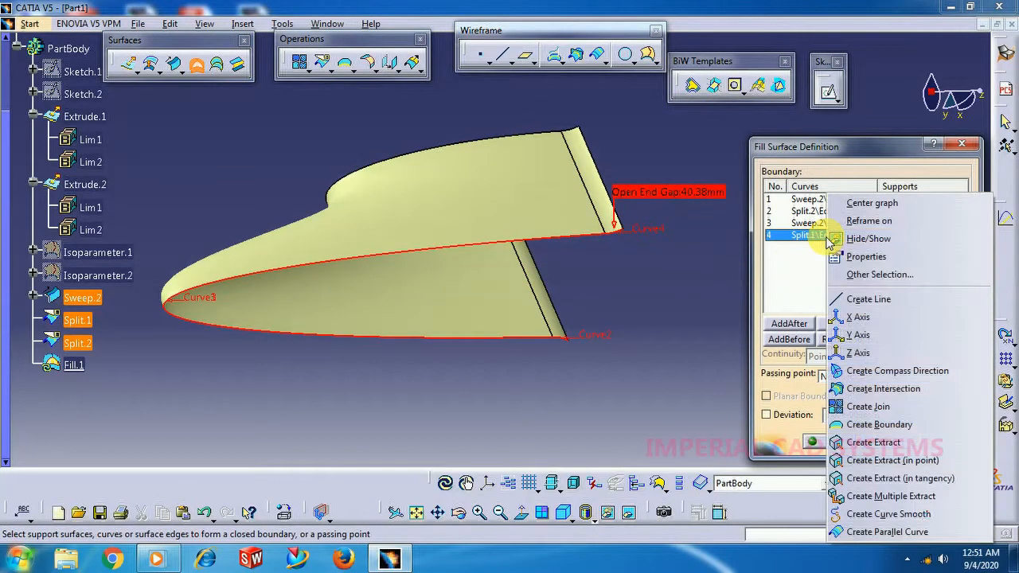
left_click(860, 299)
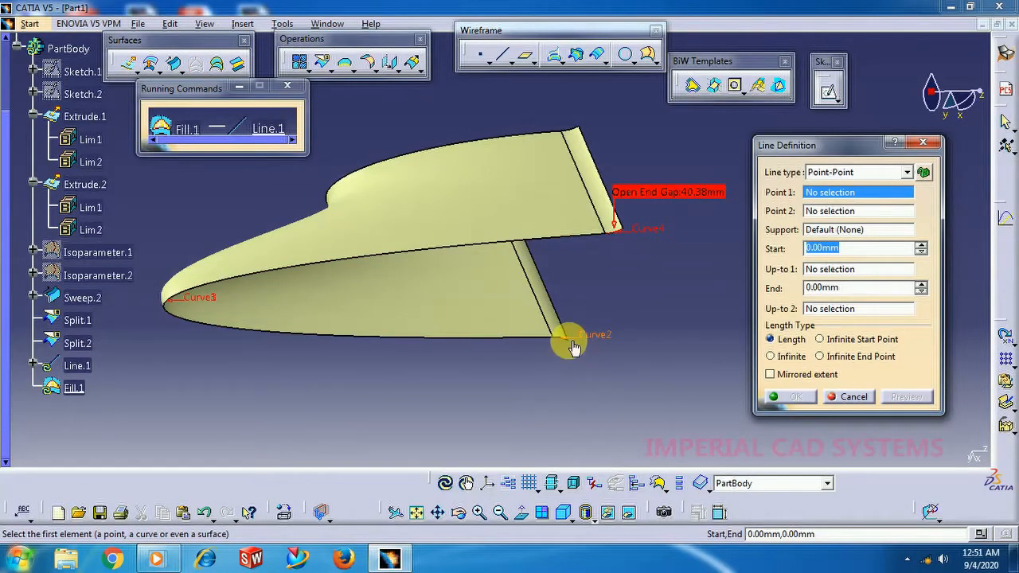
left_click(618, 231)
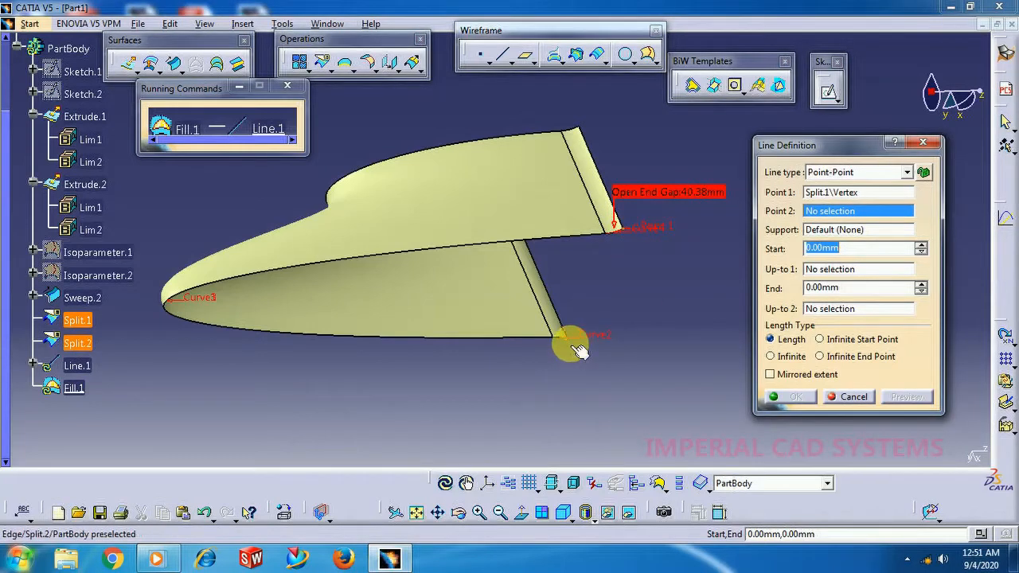
middle_click_drag(578, 351, 561, 398)
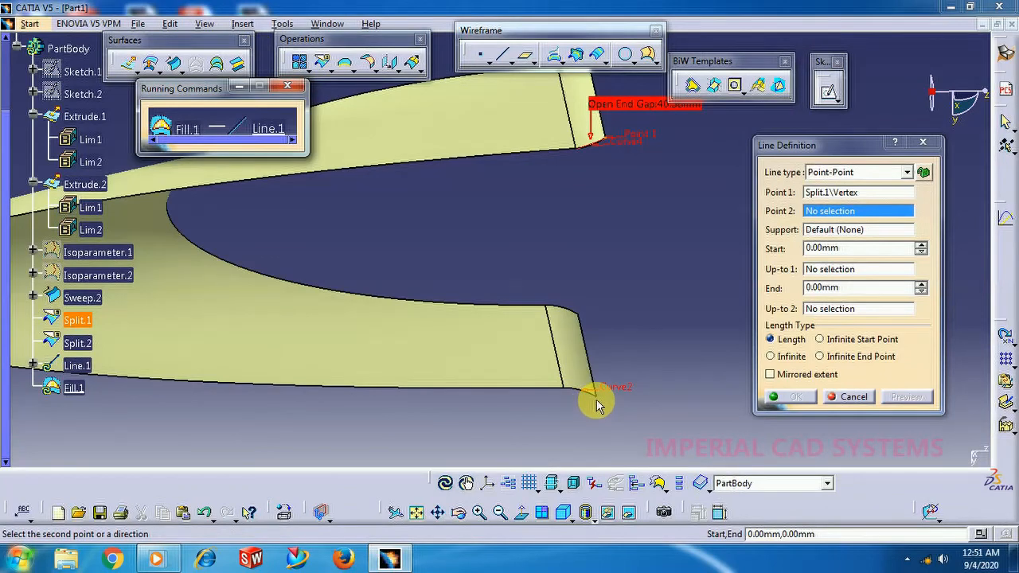
left_click(595, 396)
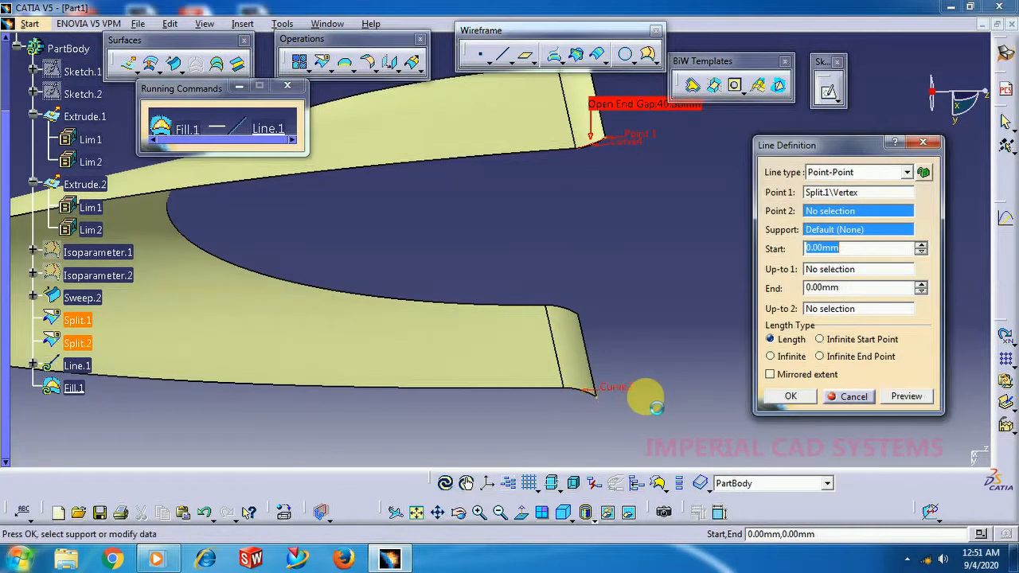
left_click(808, 397)
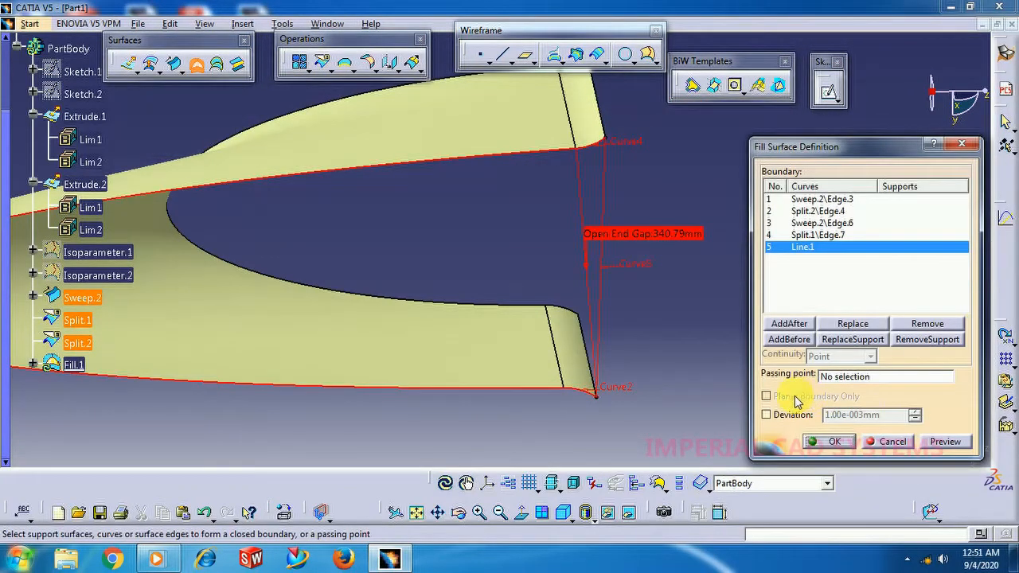
left_click(836, 443)
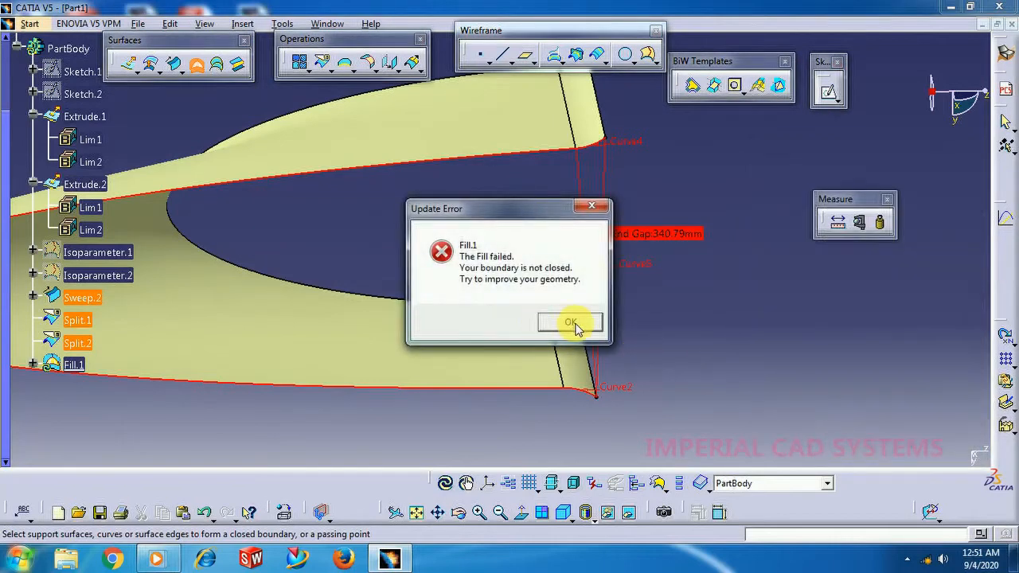
left_click(573, 323)
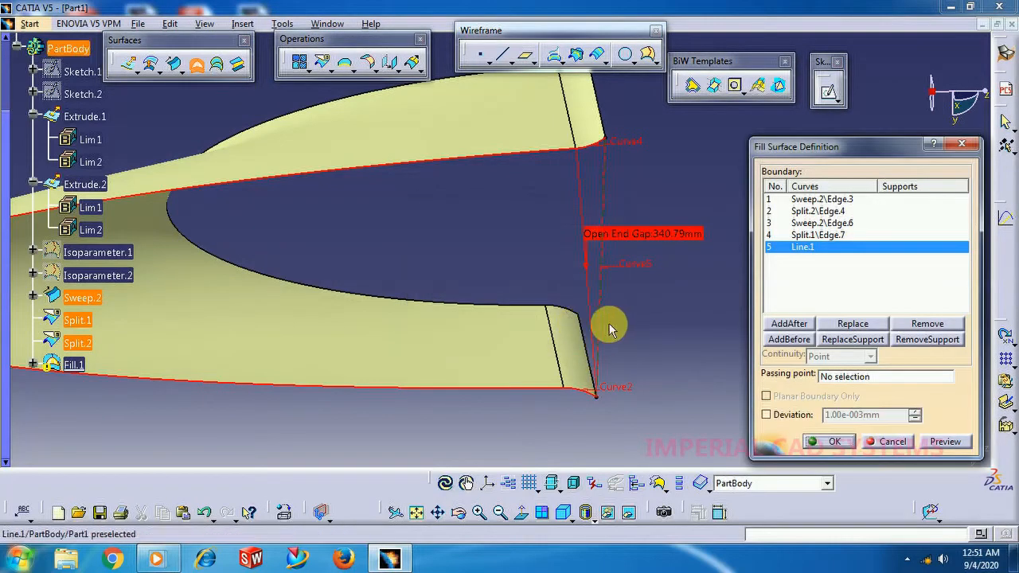
left_click(893, 443)
Join the surfaces Sweep.2, Split.2 and Split.1 with a merging distance of 0.001 mm.
middle_click_drag(558, 266, 558, 119)
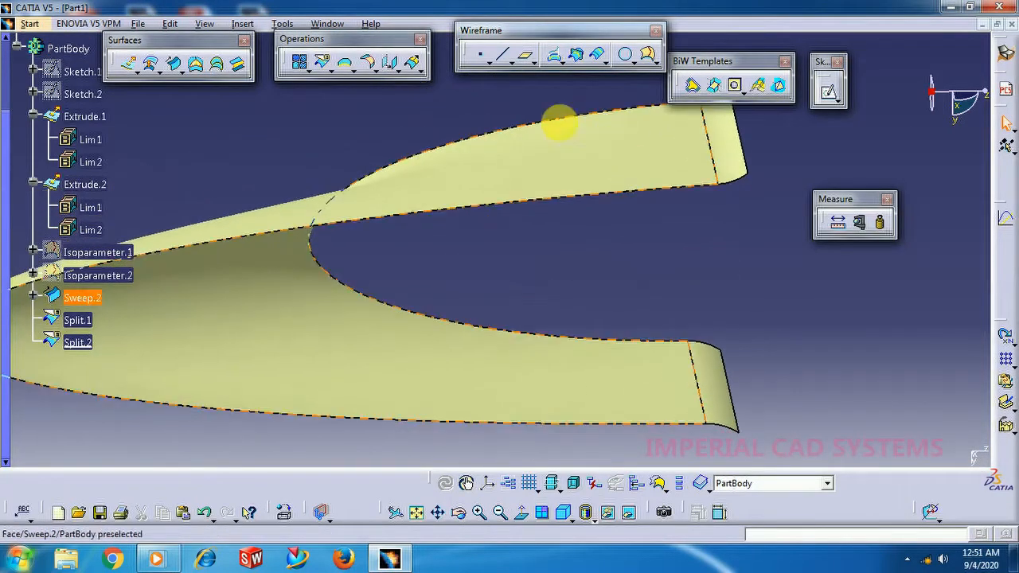
left_click(305, 66)
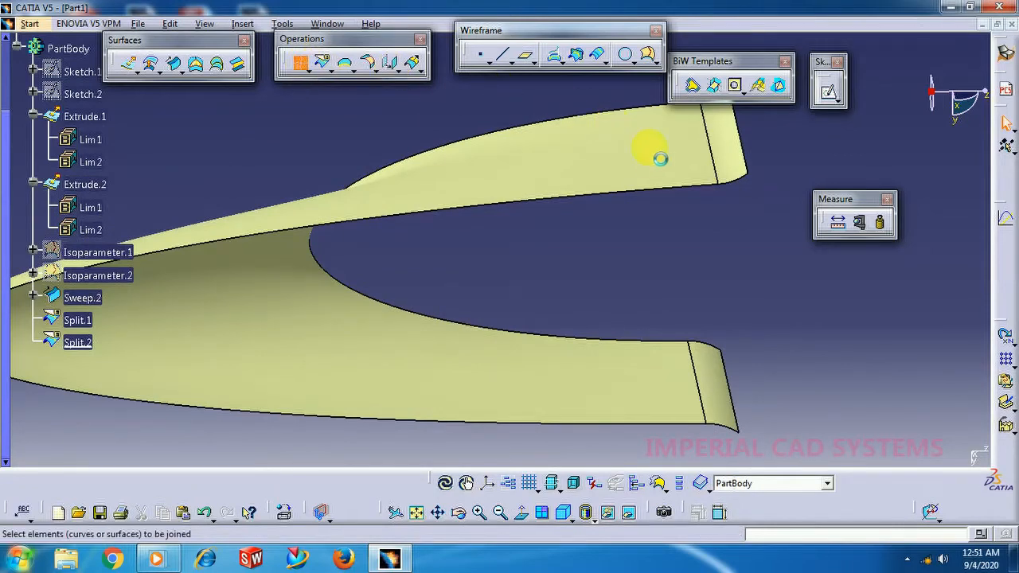
left_click(665, 175)
middle_click_drag(669, 322, 598, 325)
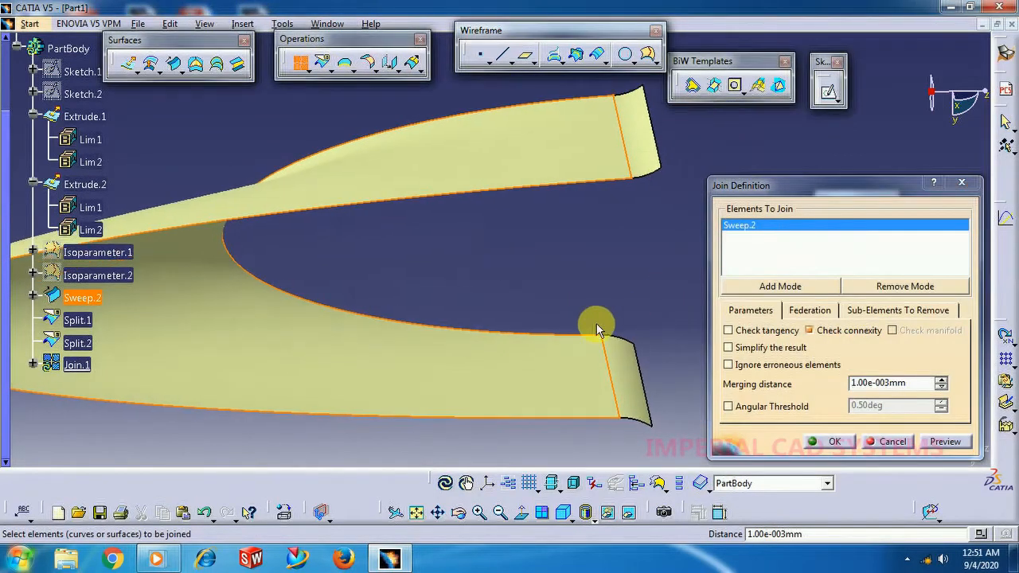
left_click(630, 359)
left_click(651, 168)
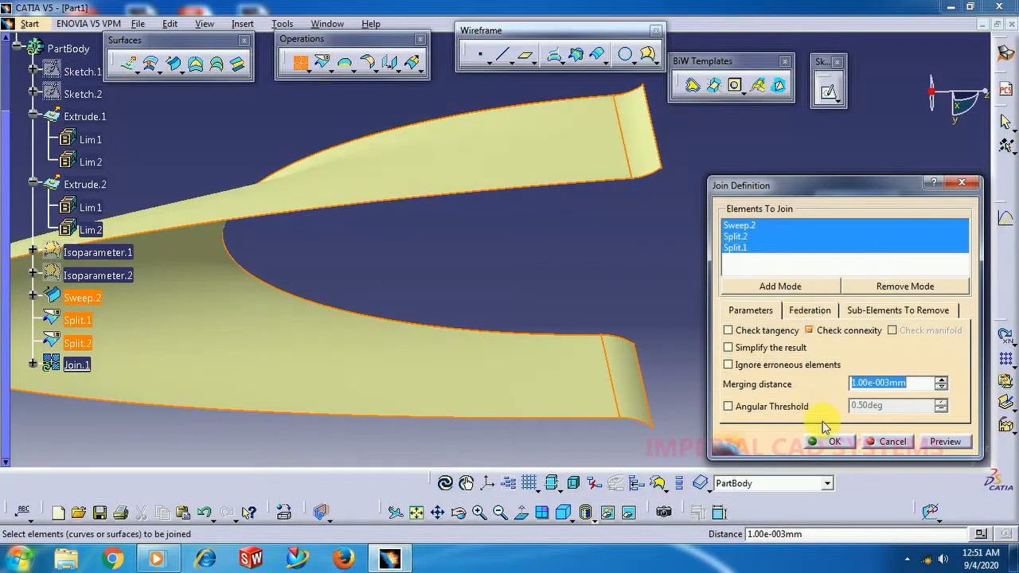
left_click(837, 443)
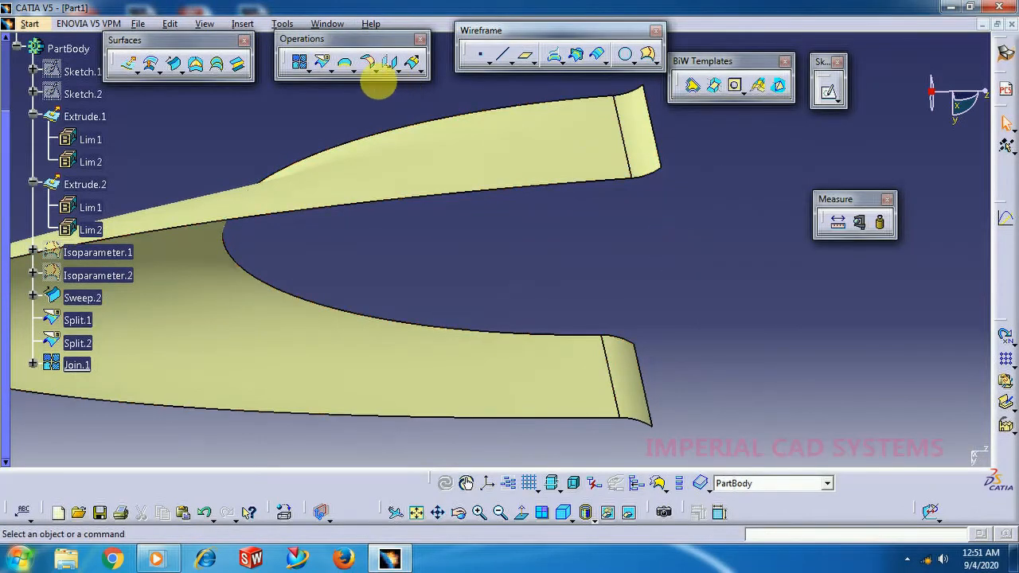
Create a Point-Point line across the open end between the two lower end vertices of Join.1.
left_click(502, 55)
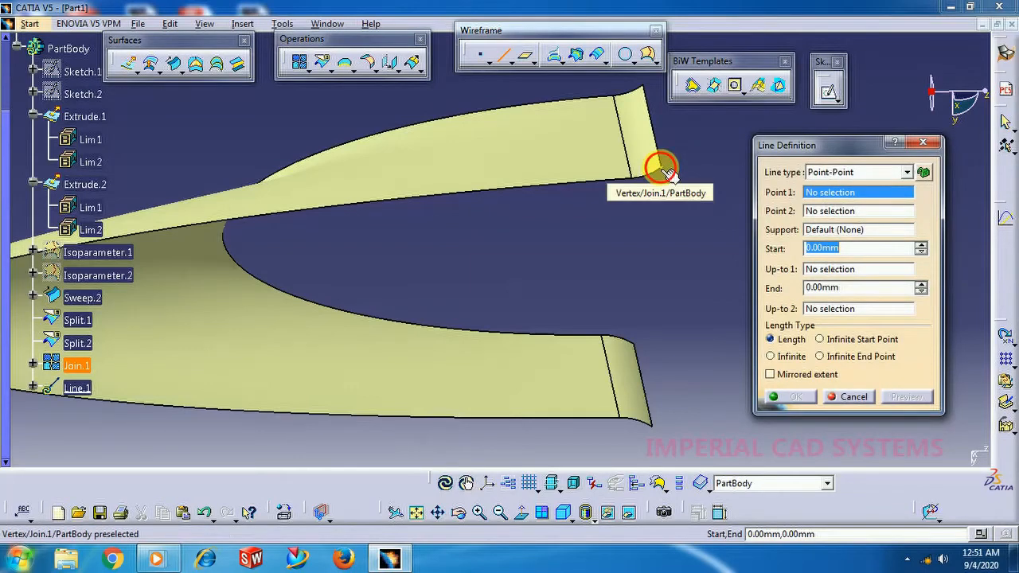
left_click(662, 168)
left_click(653, 422)
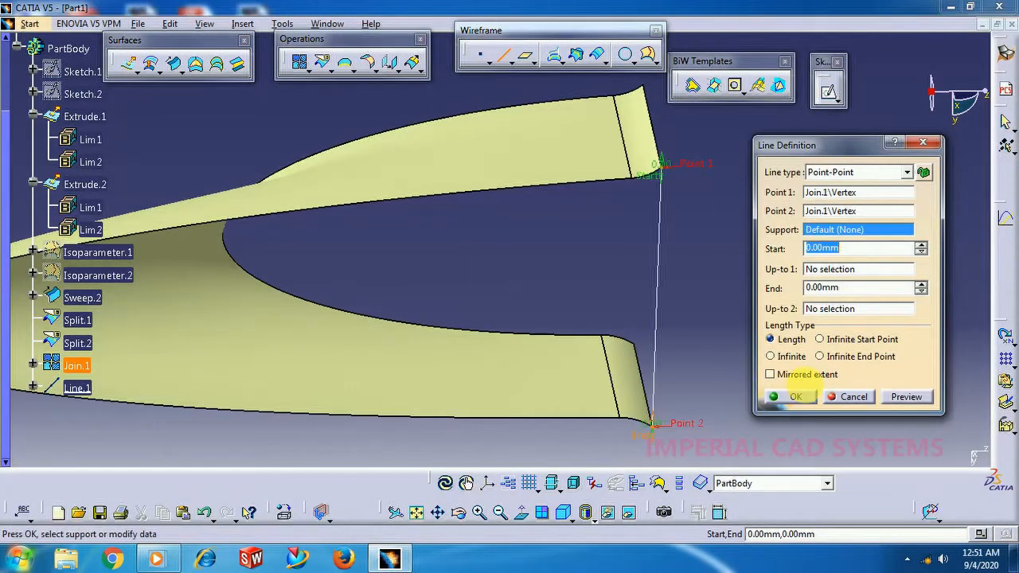
left_click(816, 396)
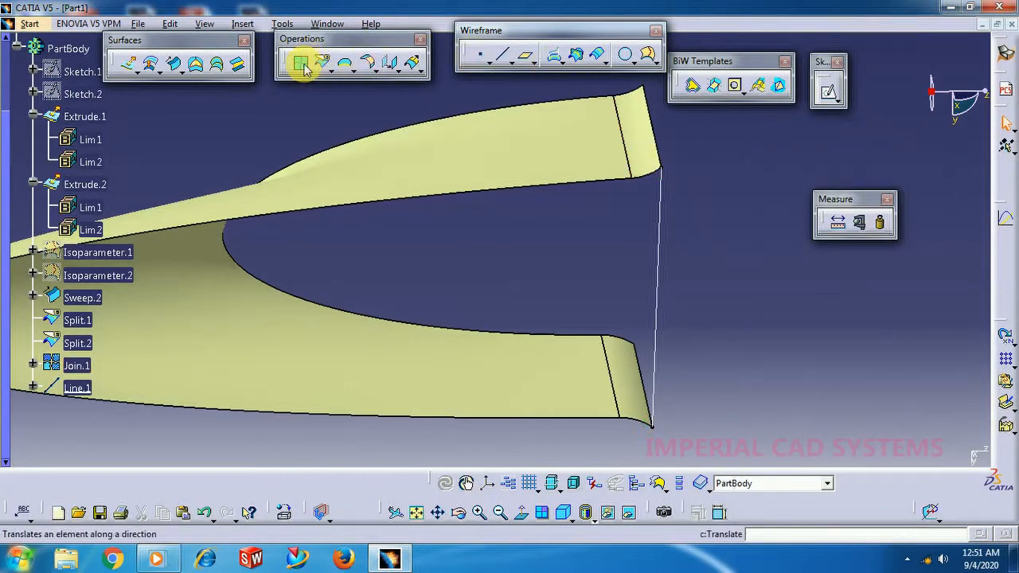
Fill the open underside using Line.1 and the three connected lower edges of Join.1 as the closed boundary.
left_click(195, 71)
left_click(656, 314)
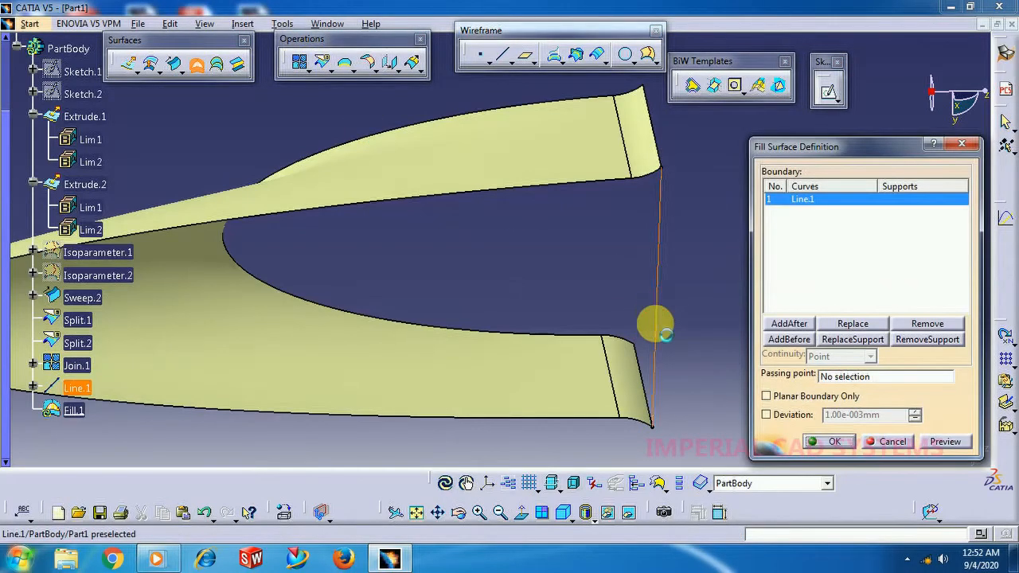
left_click(637, 424)
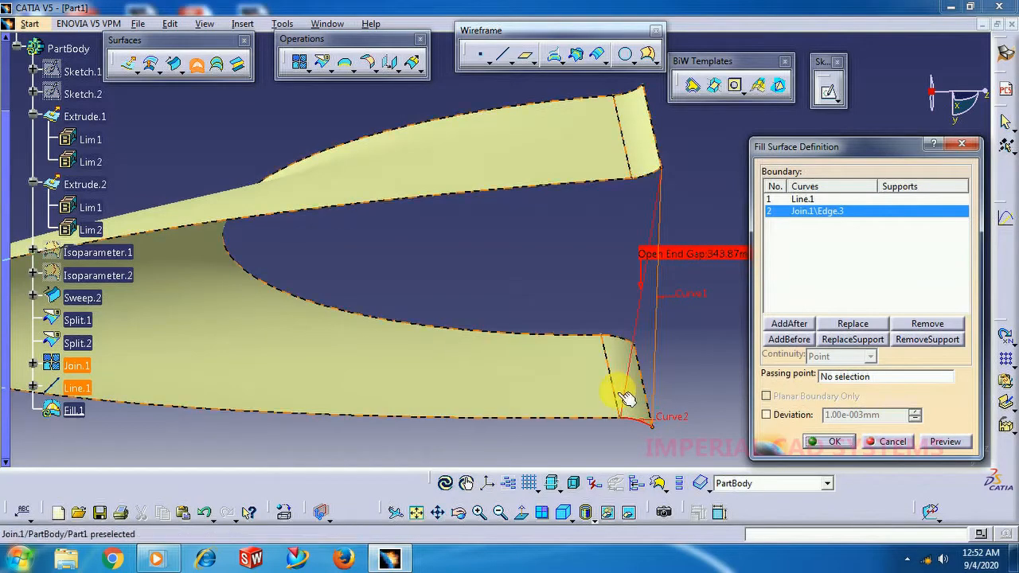
left_click(587, 422)
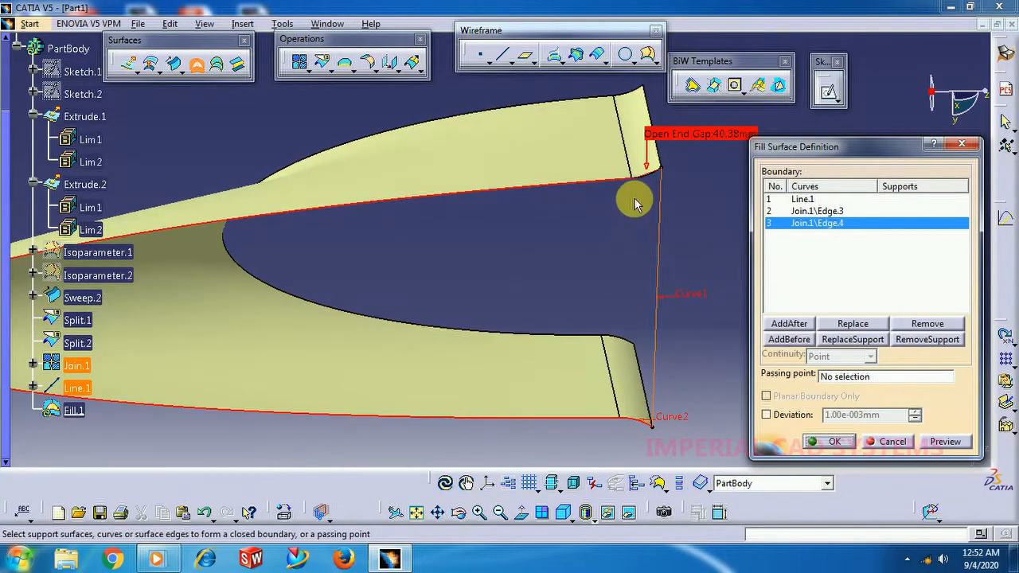
left_click(646, 177)
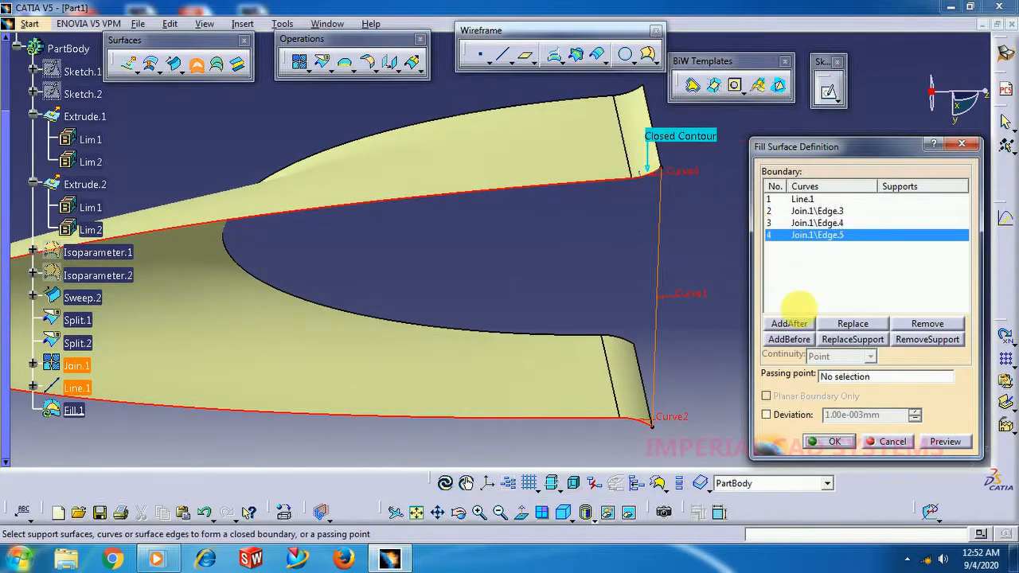
left_click(833, 441)
Start a fill for the open back end, bounded by Line.1 and the two upright end edges of Join.1.
middle_click_drag(405, 119, 654, 172)
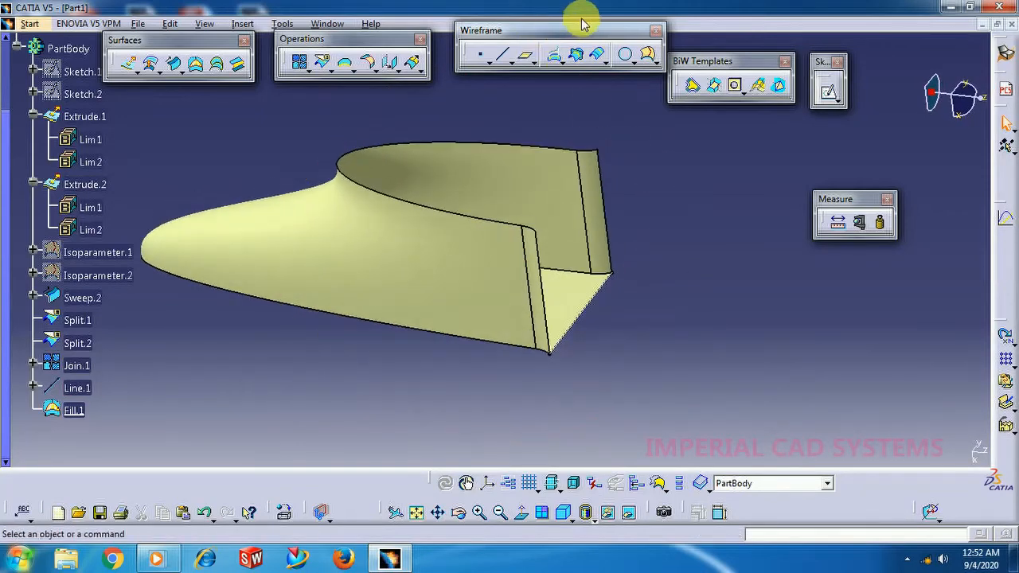
left_click(506, 58)
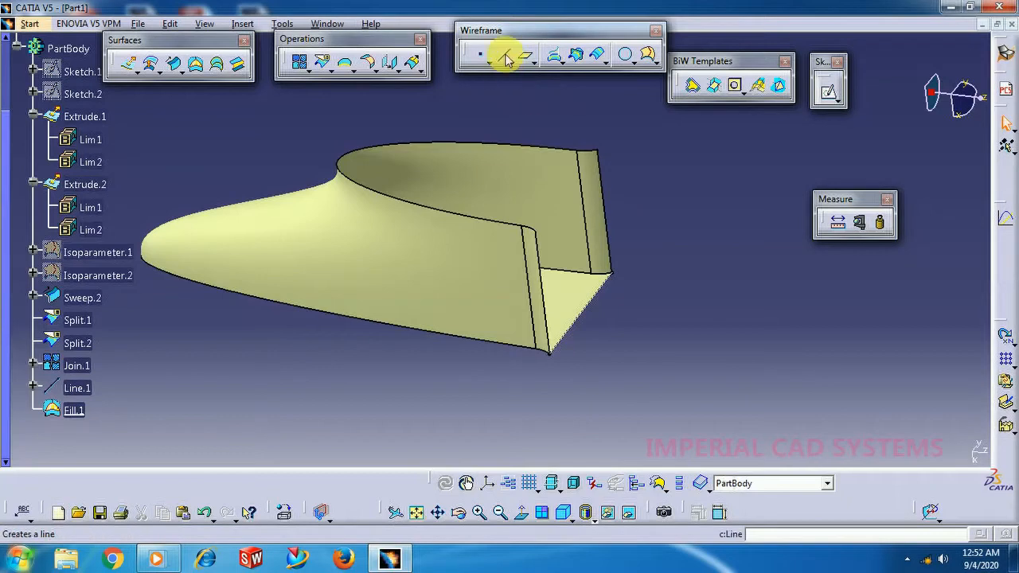
left_click(200, 66)
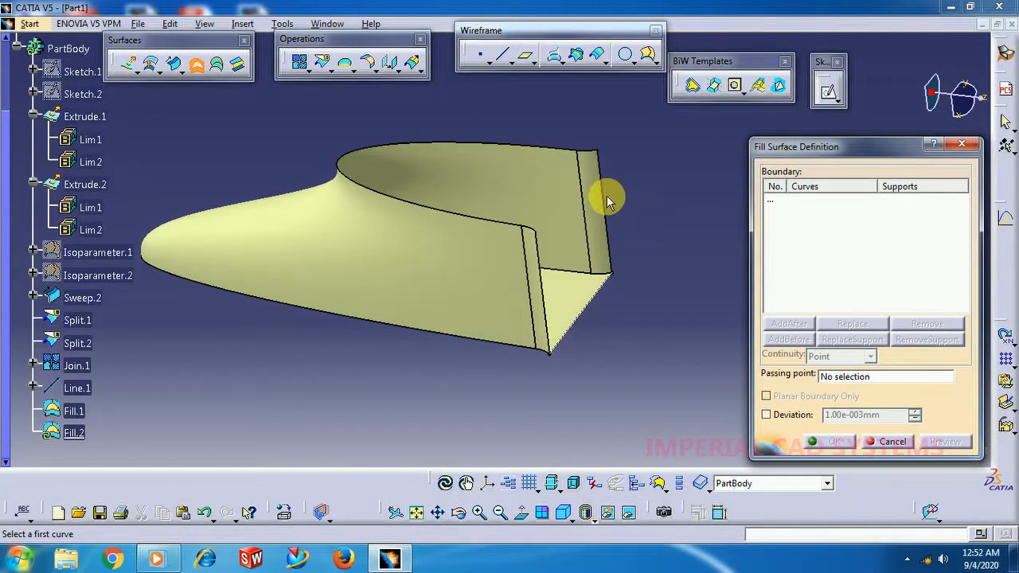
left_click(609, 205)
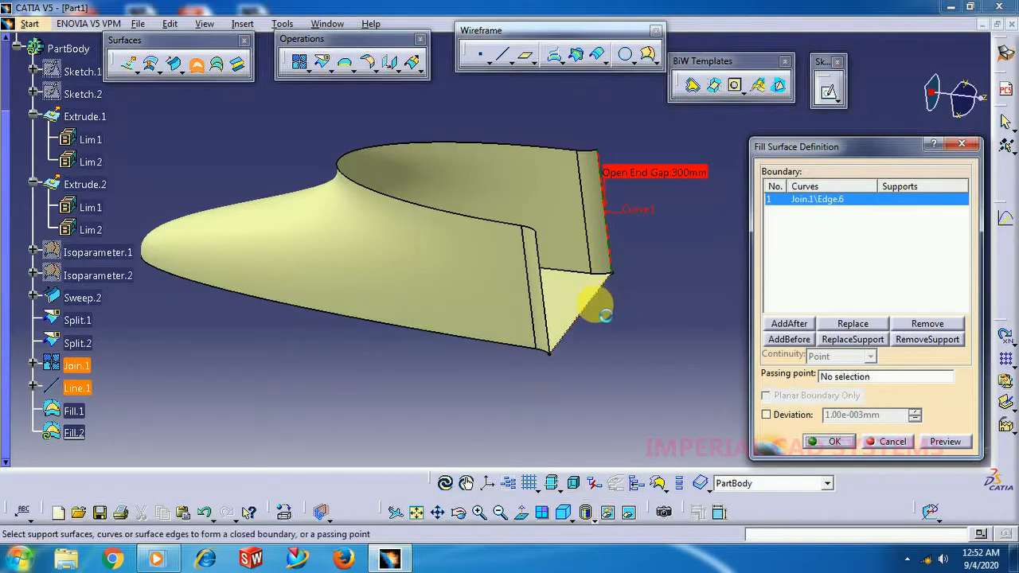
left_click(551, 309)
left_click(546, 304)
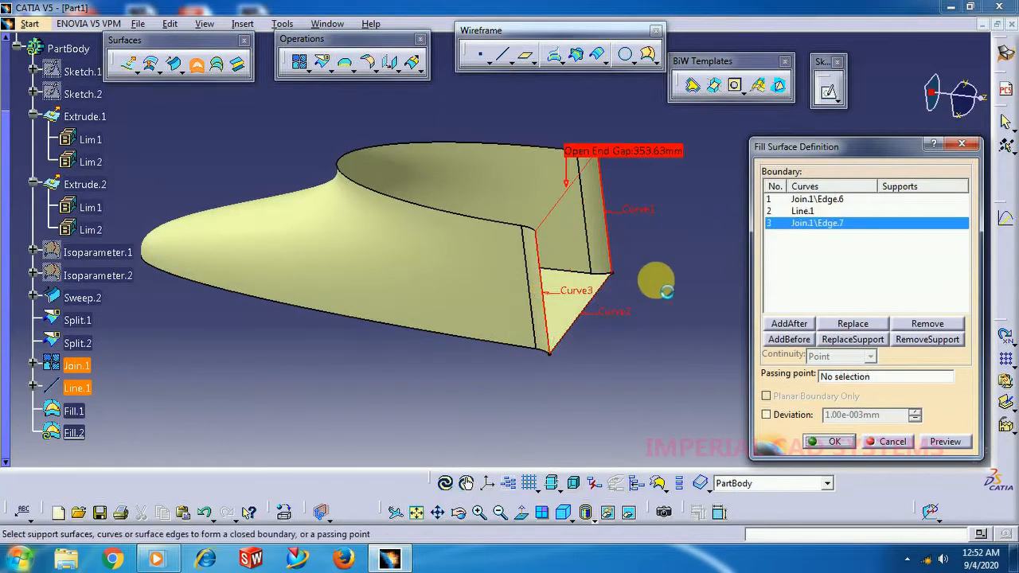
Close the back fill boundary with a Point-Point line between the upper end vertices of Join.1, and create the fill.
right_click(824, 233)
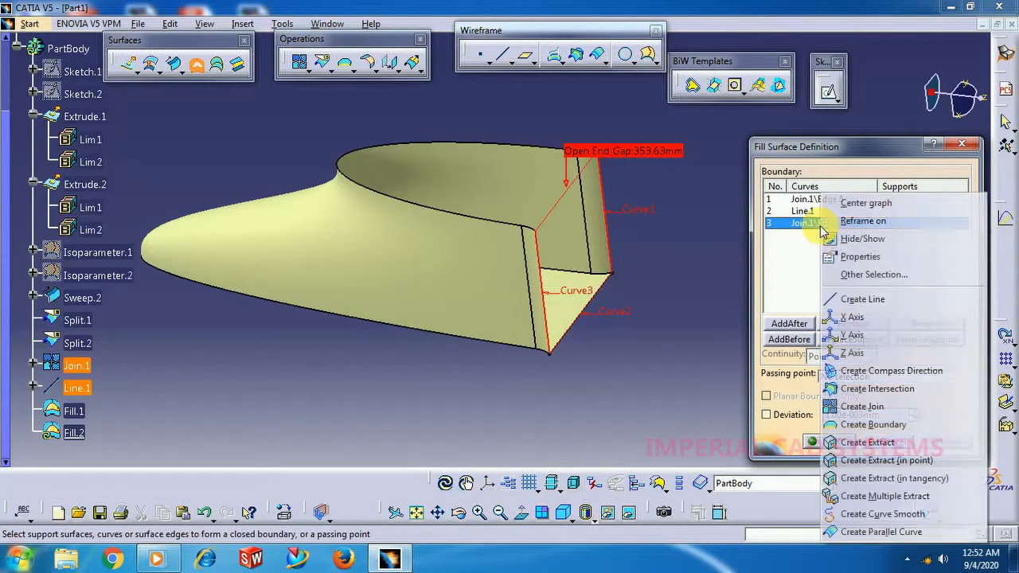
left_click(843, 299)
middle_click_drag(677, 231, 645, 271)
left_click(645, 271)
middle_click_drag(645, 271, 580, 250)
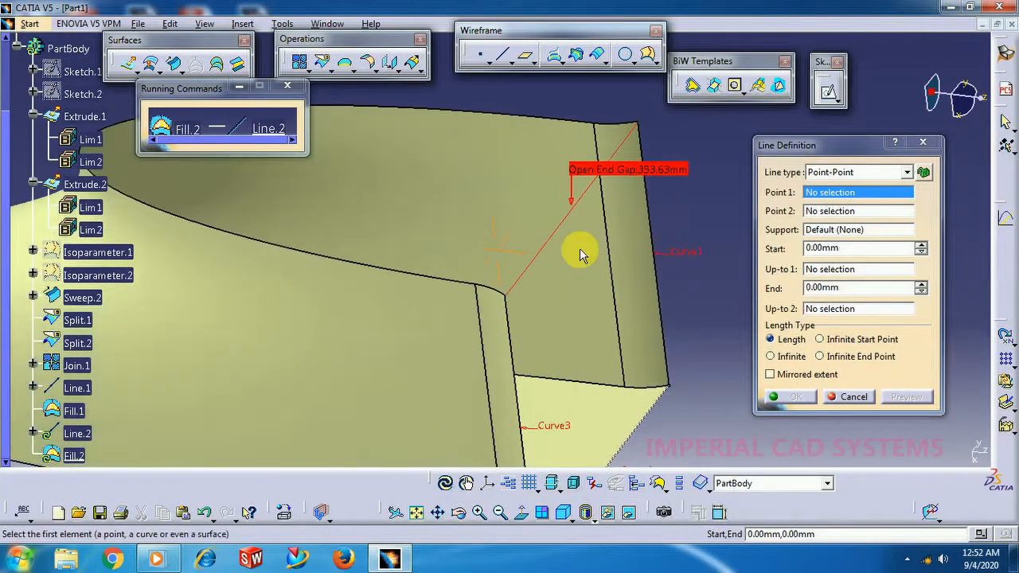
left_click(509, 301)
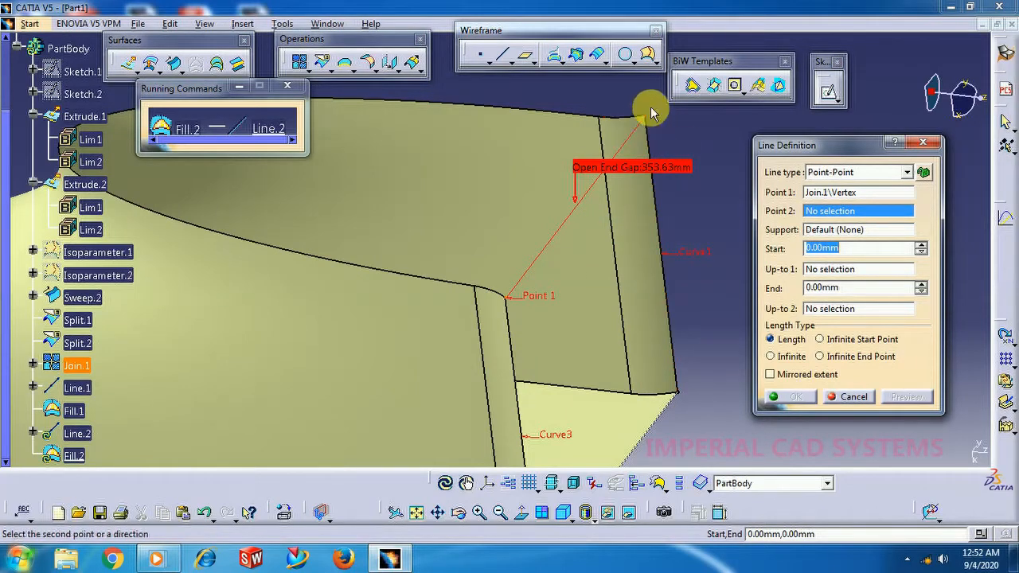
middle_click_drag(666, 130, 685, 141)
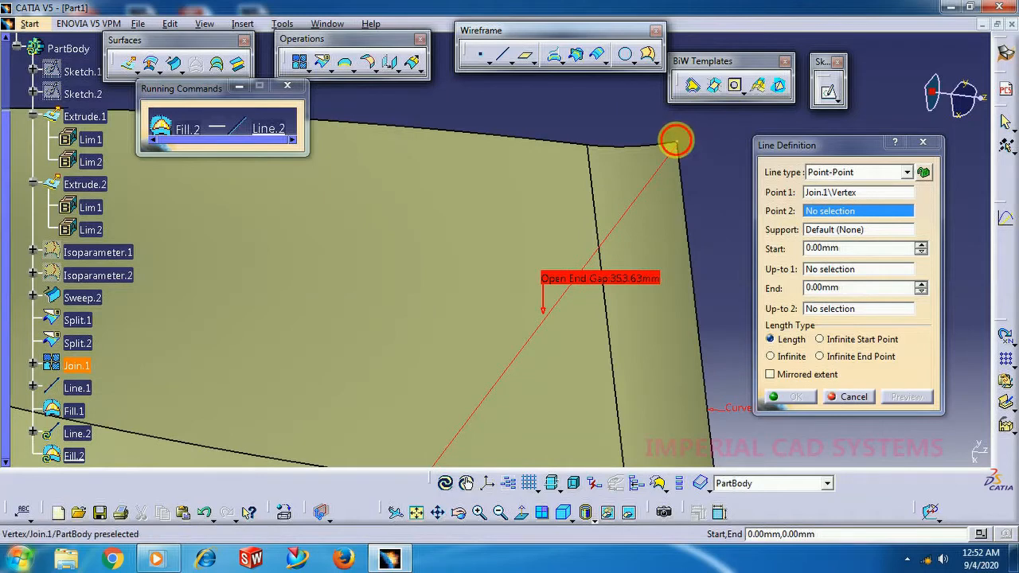
left_click(675, 142)
left_click(788, 398)
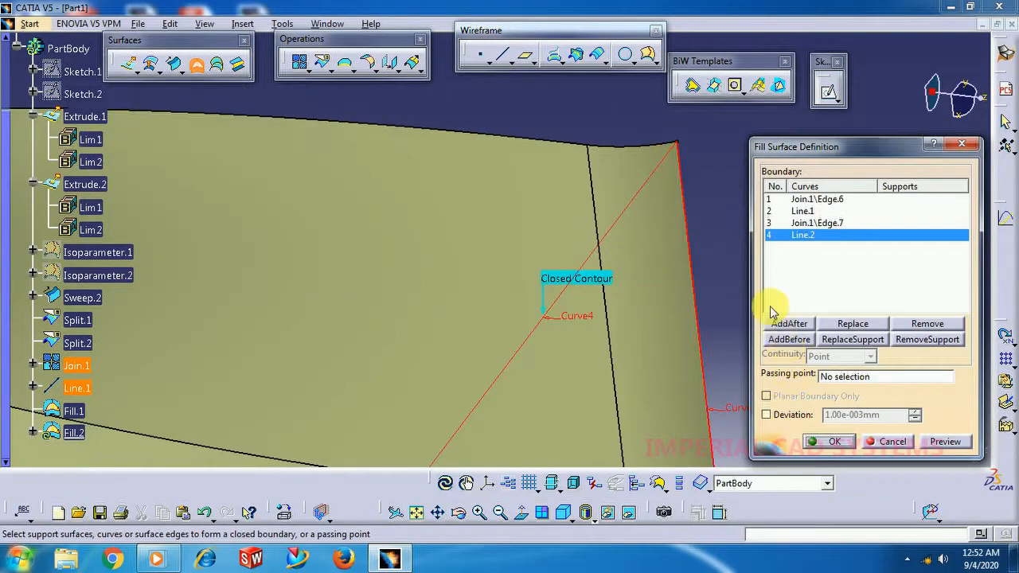
left_click(832, 441)
Join Join.1, Fill.2 and Fill.1 into one surface with a merging distance of 0.001 mm.
middle_click_drag(762, 329, 723, 268)
middle_click_drag(364, 159, 509, 369)
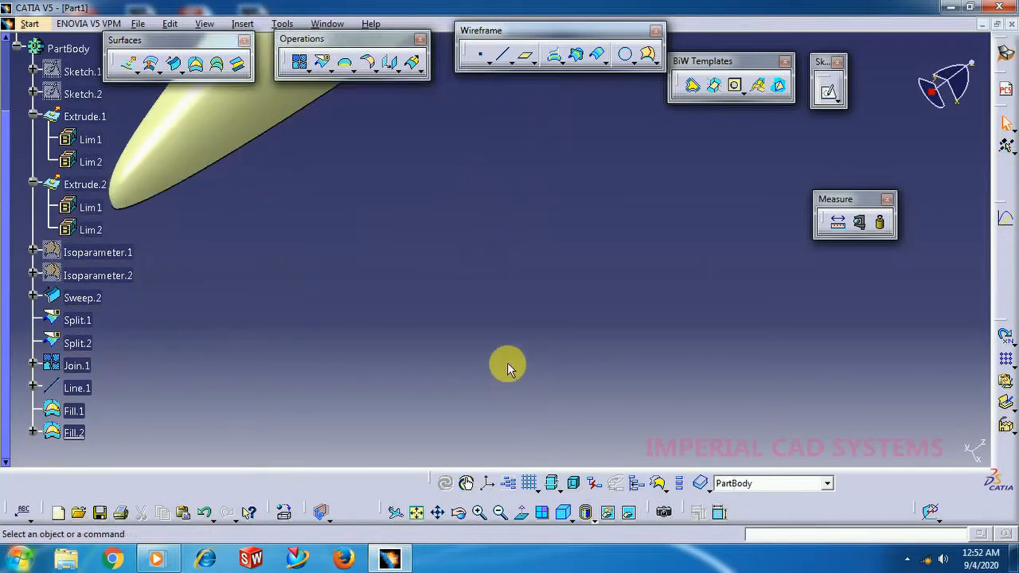
middle_click_drag(465, 263, 526, 432)
middle_click_drag(522, 373, 476, 453)
left_click(298, 62)
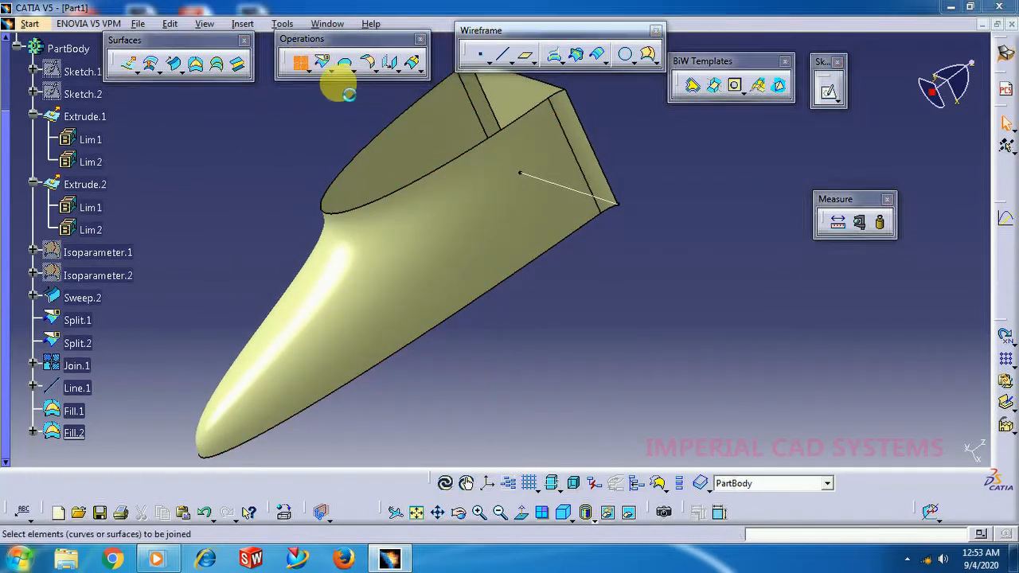
left_click(521, 211)
left_click(518, 107)
middle_click_drag(626, 291, 472, 242)
left_click(565, 273)
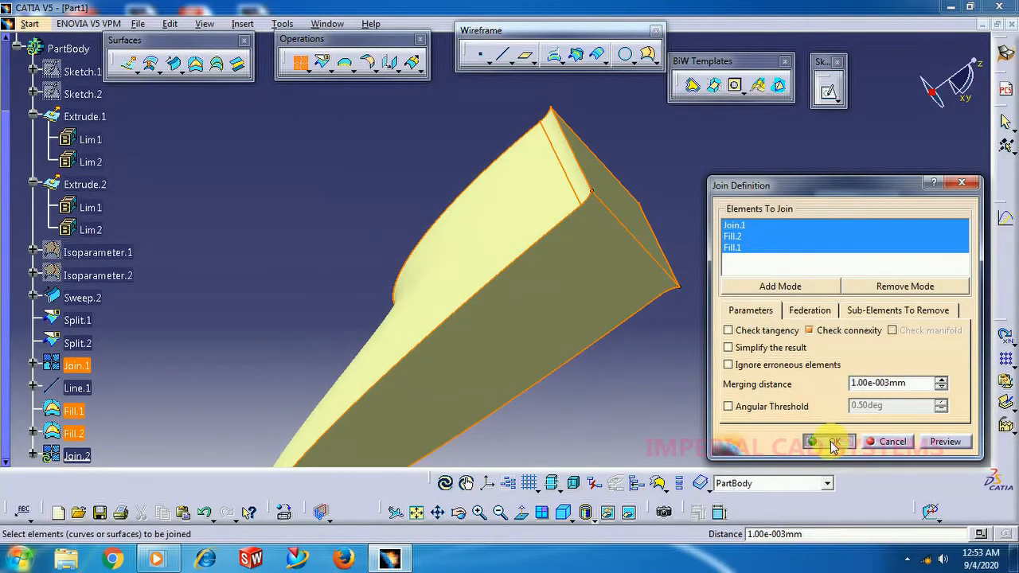
left_click(832, 442)
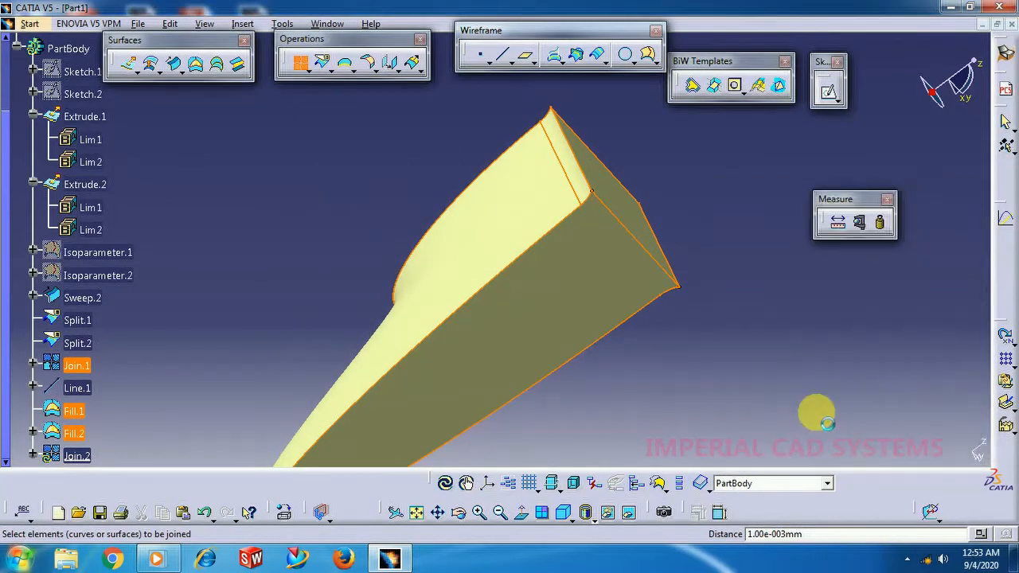
Hide the construction line Line.1 on the edge between the underside and back fills.
right_click(643, 240)
left_click(677, 282)
middle_click_drag(667, 172, 653, 263)
middle_click_drag(423, 160, 626, 248)
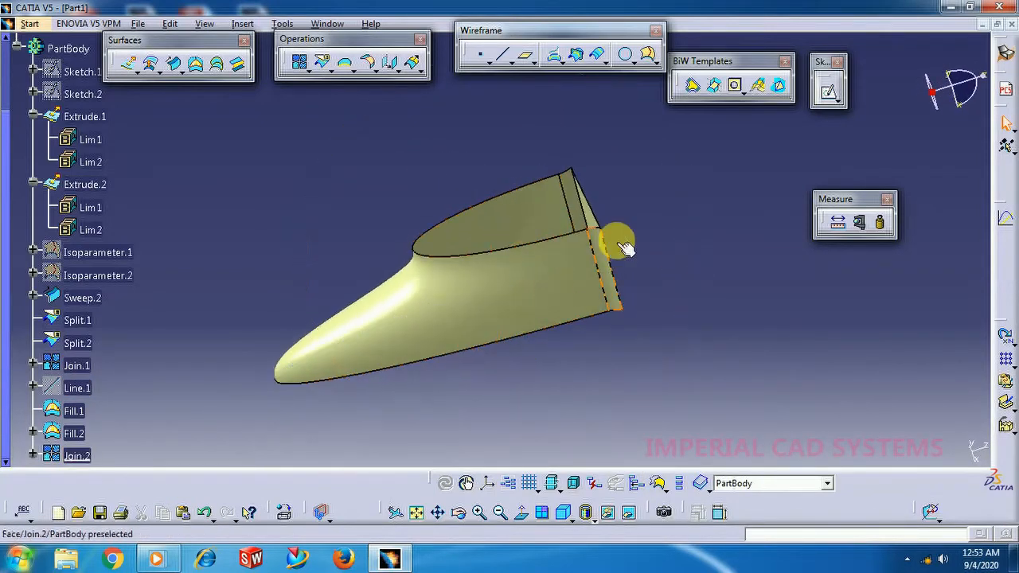
Apply a 5 mm Edge Fillet with tangency selection to the two upright back edges of Join.2.
left_click(376, 70)
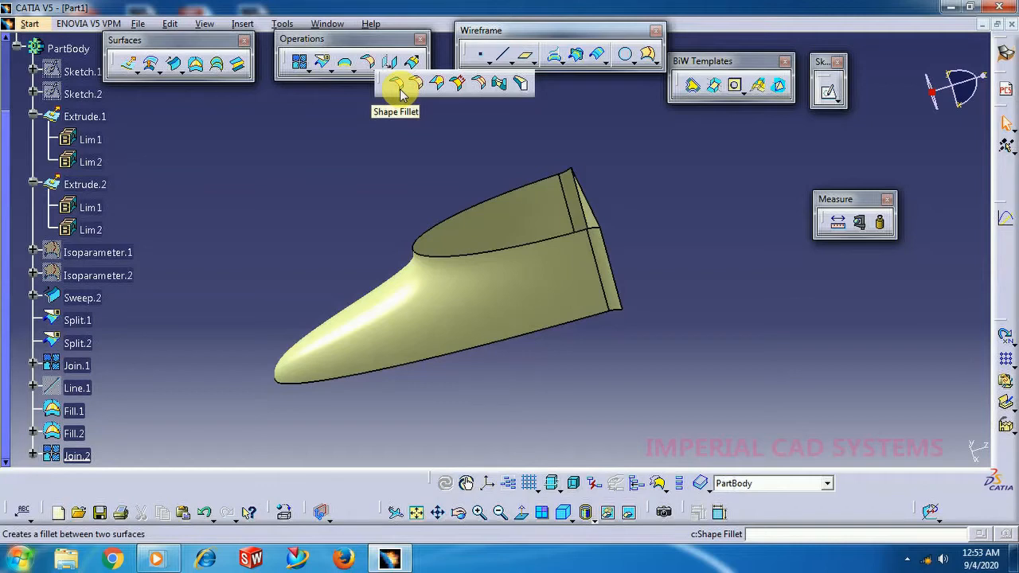
left_click(416, 83)
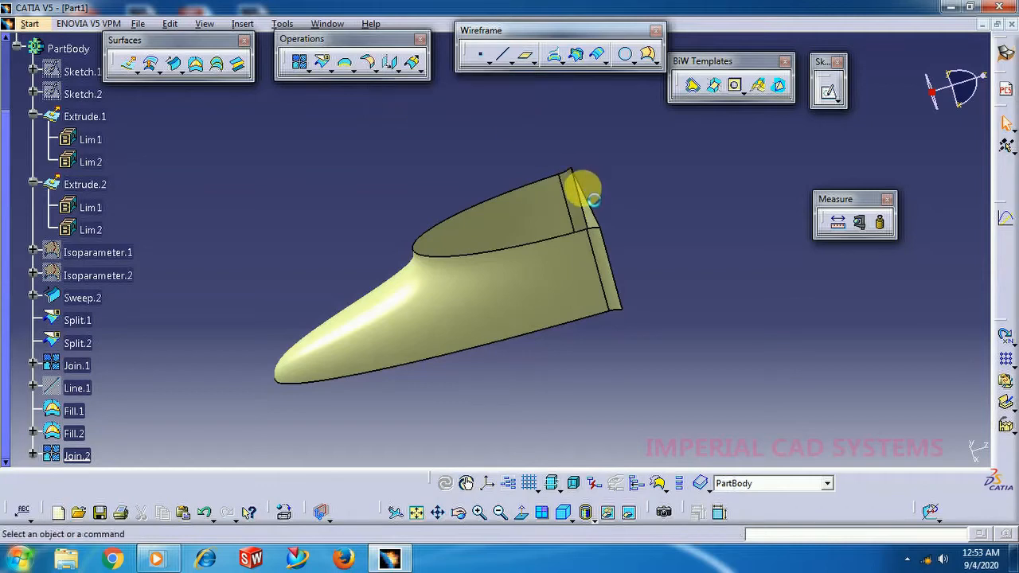
left_click(617, 269)
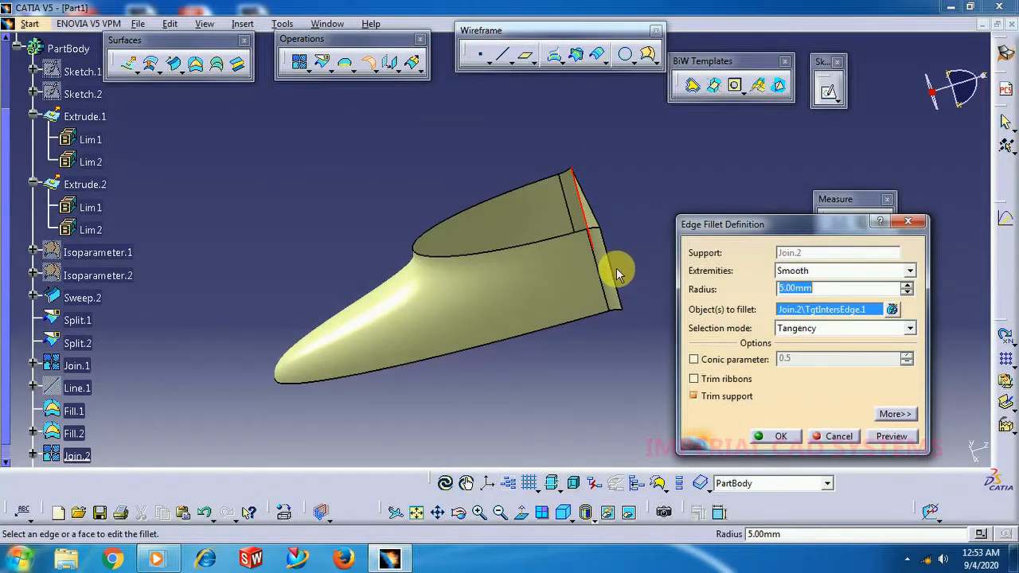
left_click(620, 283)
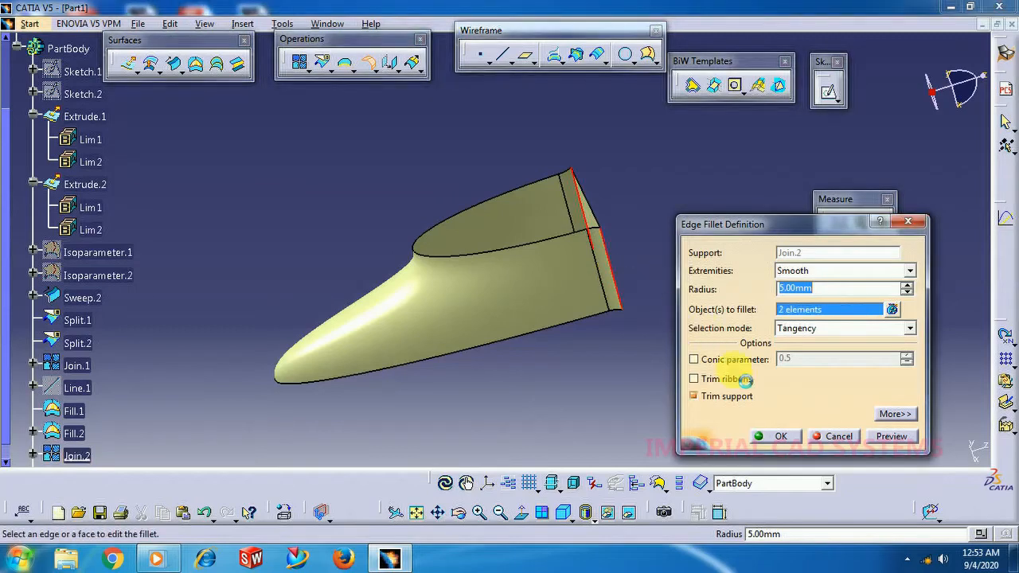
left_click(779, 443)
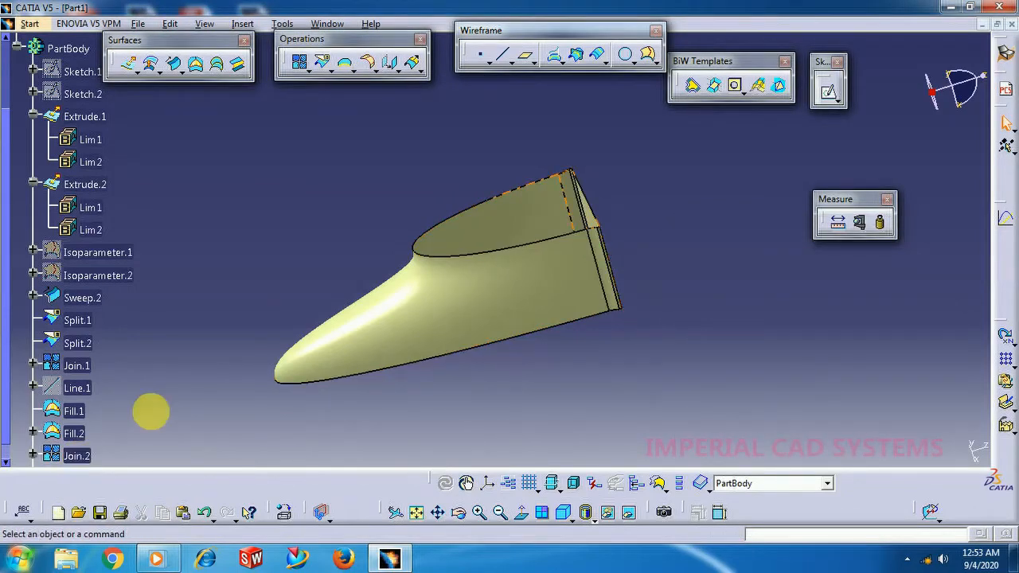
Set the radius of the edge fillet on the upright back edges to 20 mm.
double_click(89, 305)
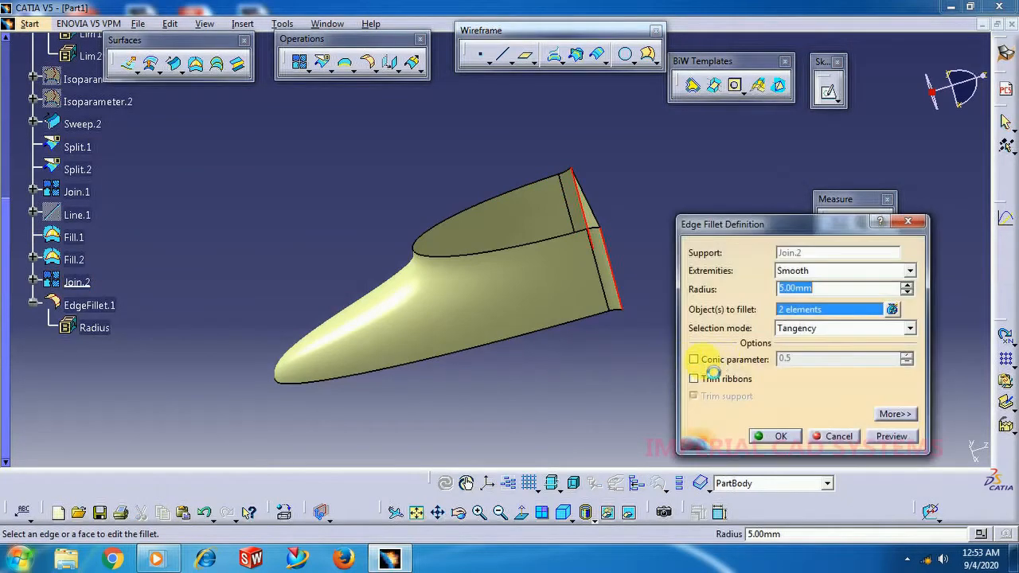
type("20")
key("Return")
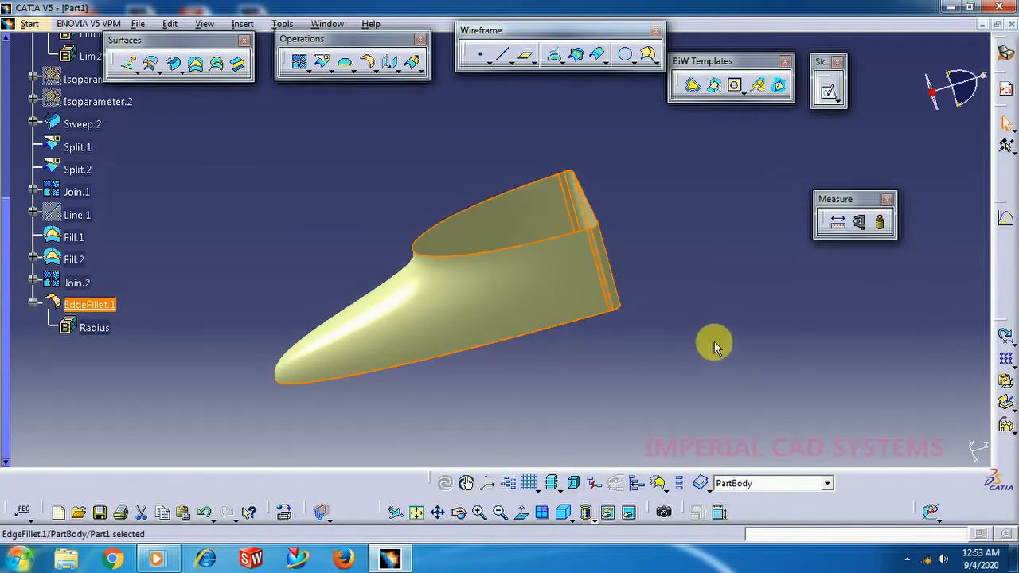
middle_click_drag(607, 335, 518, 152)
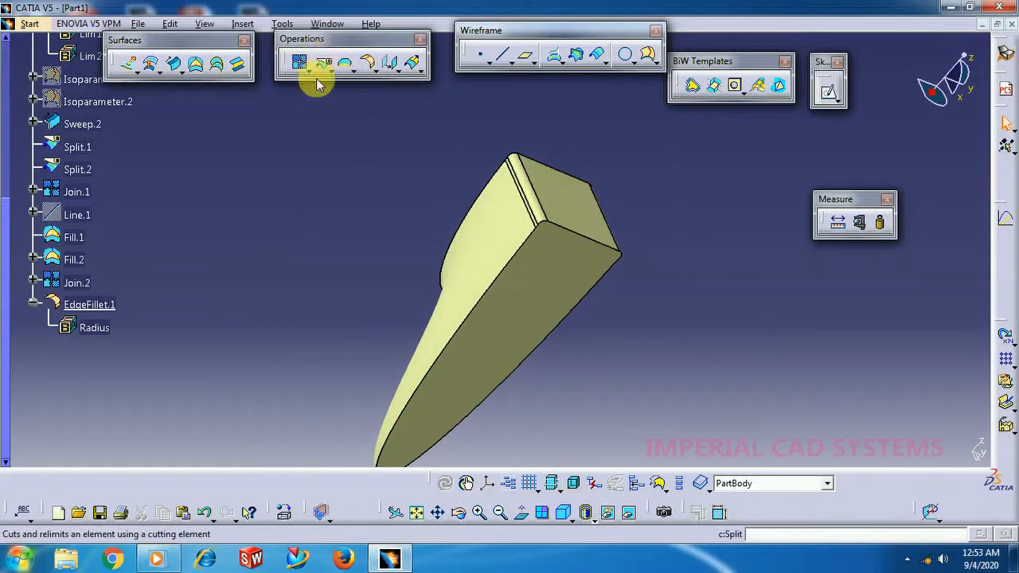
Apply a 20 mm Edge Fillet with tangency selection to the boundary edges of the underside.
left_click(368, 63)
left_click(586, 237)
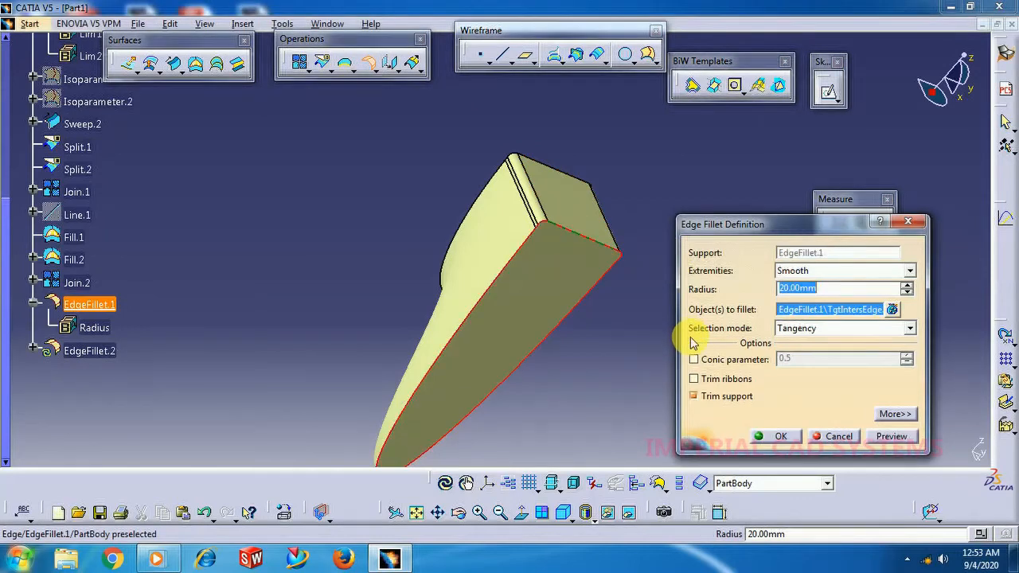
left_click(774, 437)
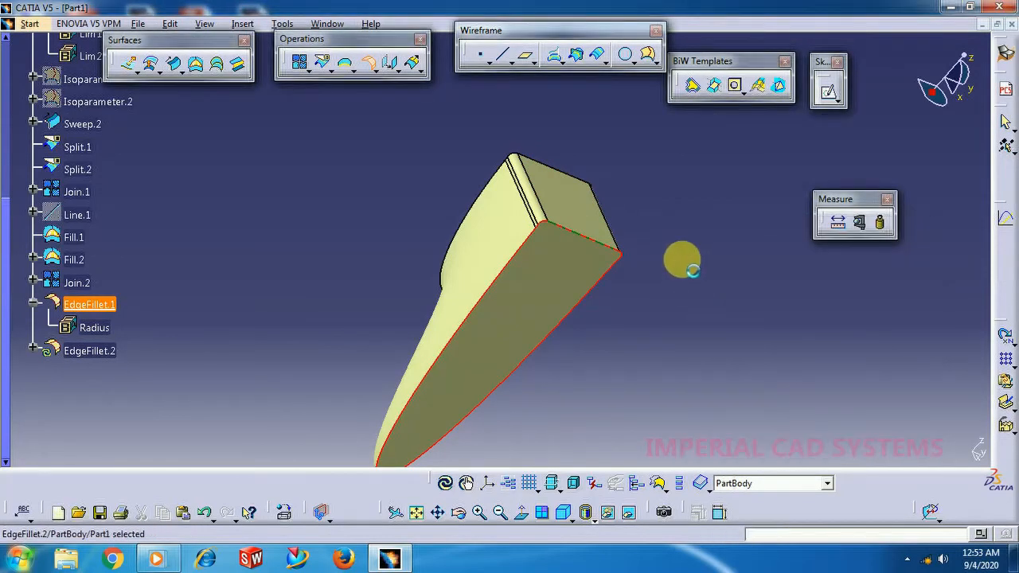
left_click(682, 262)
middle_click_drag(505, 152, 593, 418)
Display the model shaded with edges but without smooth edges.
left_click(599, 523)
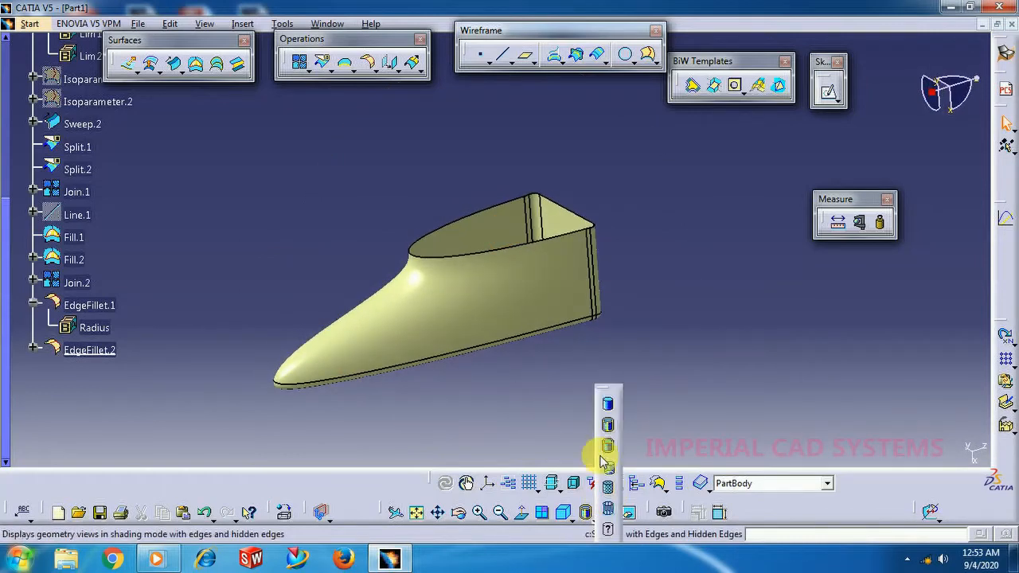
left_click(609, 450)
mouse_move(653, 316)
middle_mouse_down()
mouse_move(521, 304)
mouse_move(504, 319)
mouse_move(669, 366)
middle_mouse_up()
Switch to the Part Design workbench and thicken EdgeFillet.2 with a 1 mm first offset.
left_click(29, 27)
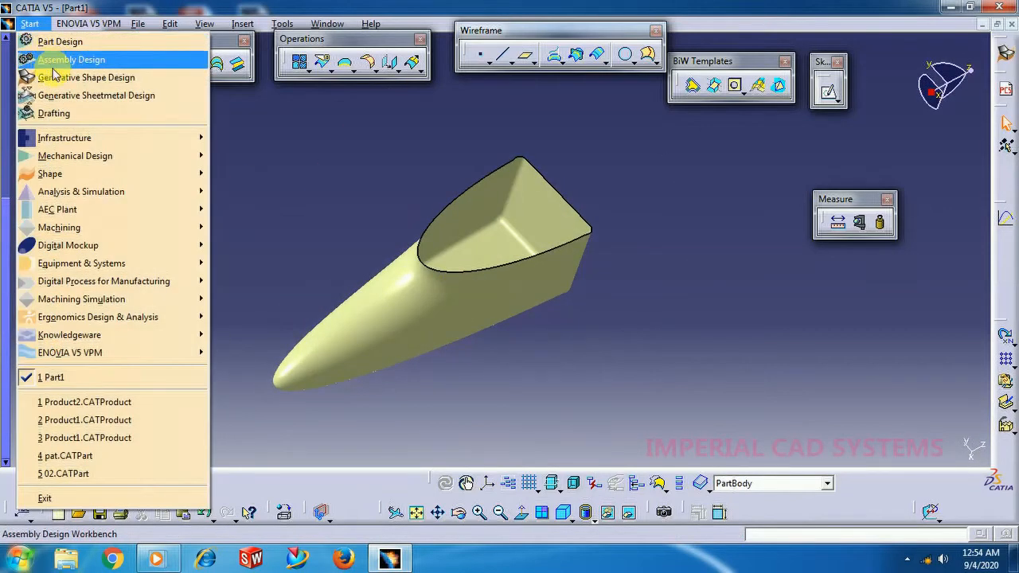
left_click(60, 38)
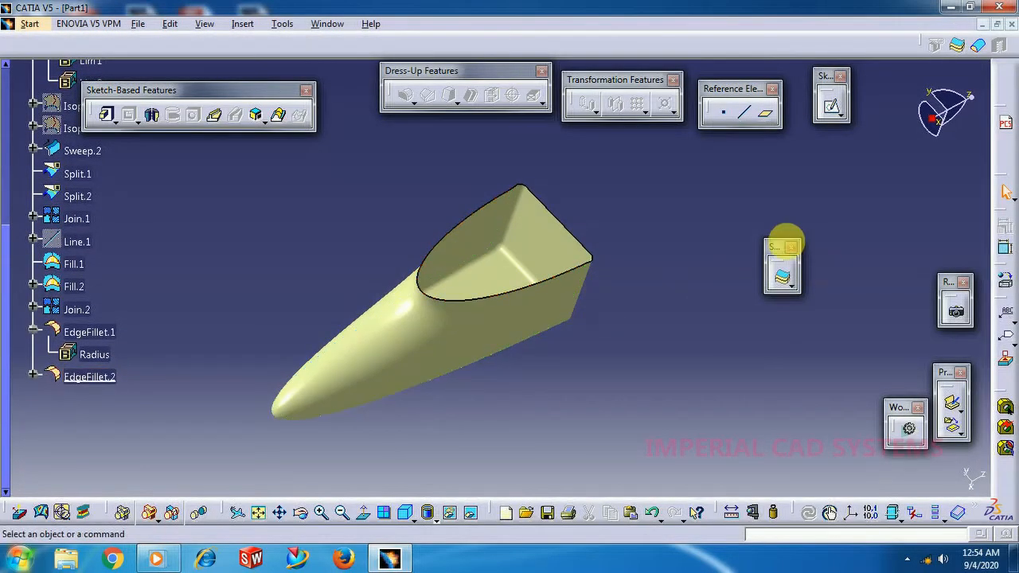
left_click(782, 277)
left_click(541, 305)
middle_click_drag(548, 392, 528, 296)
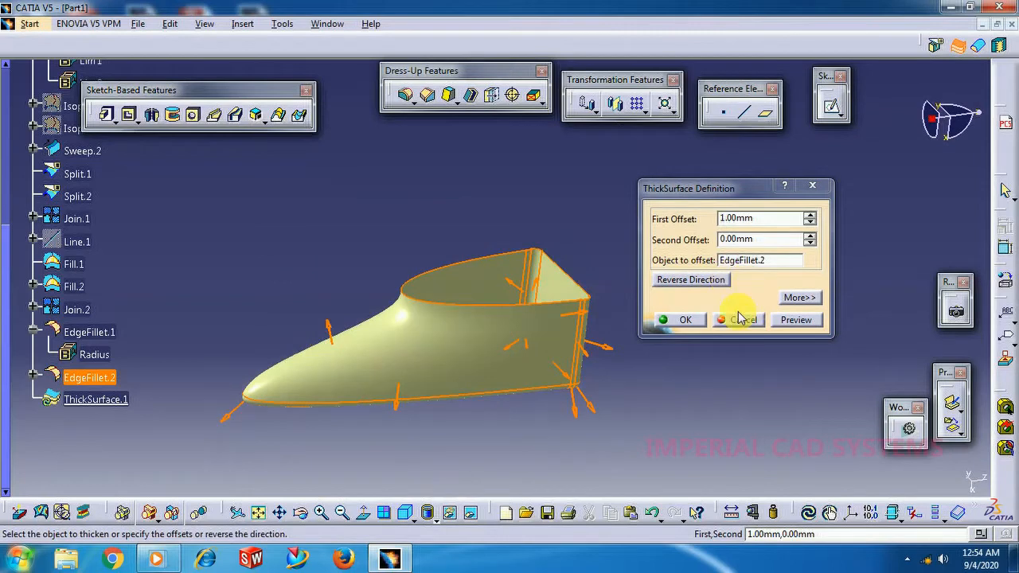
left_click(683, 318)
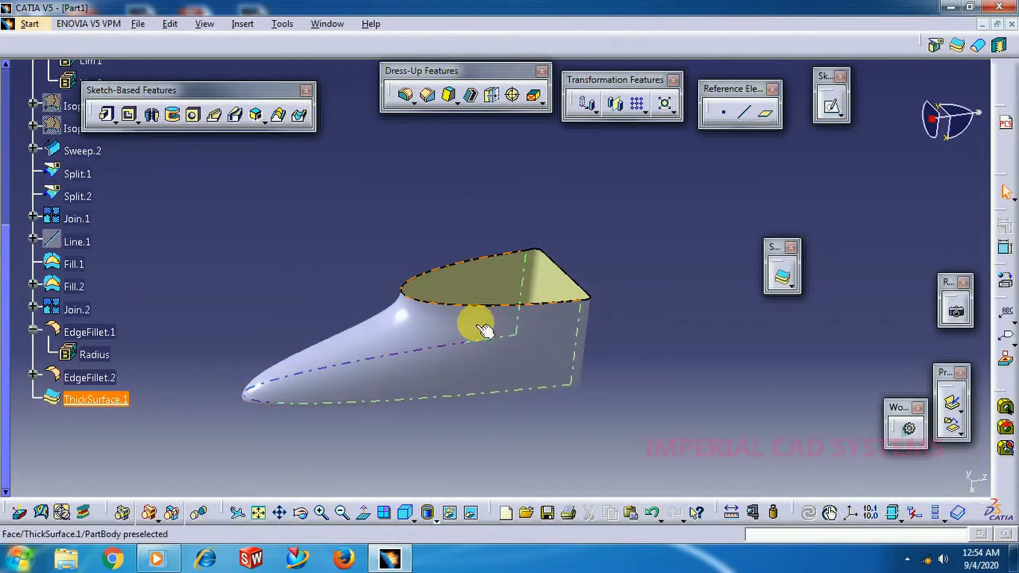
Set the second offset of the thickened surface to 1 mm.
double_click(473, 318)
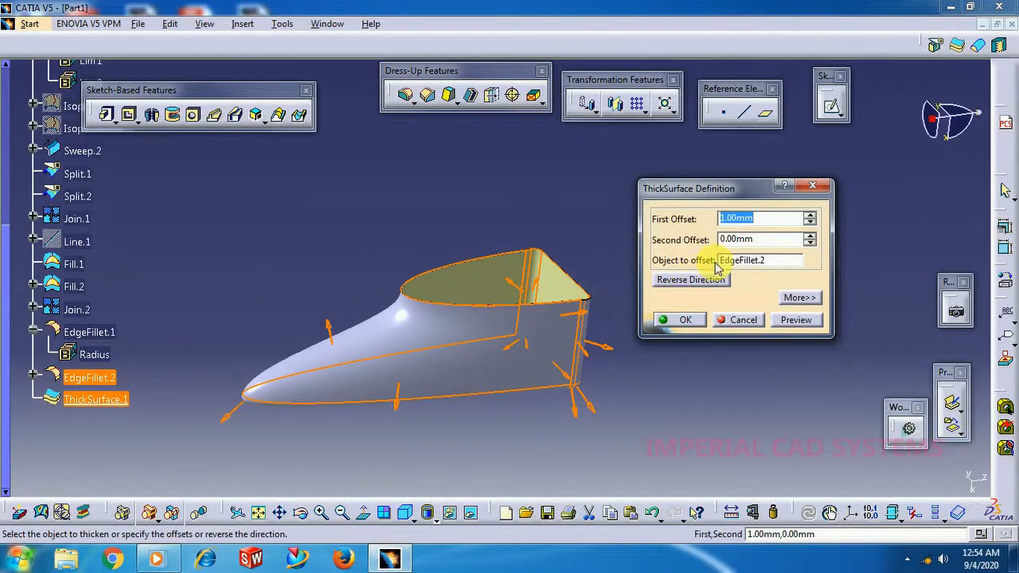
left_click(810, 237)
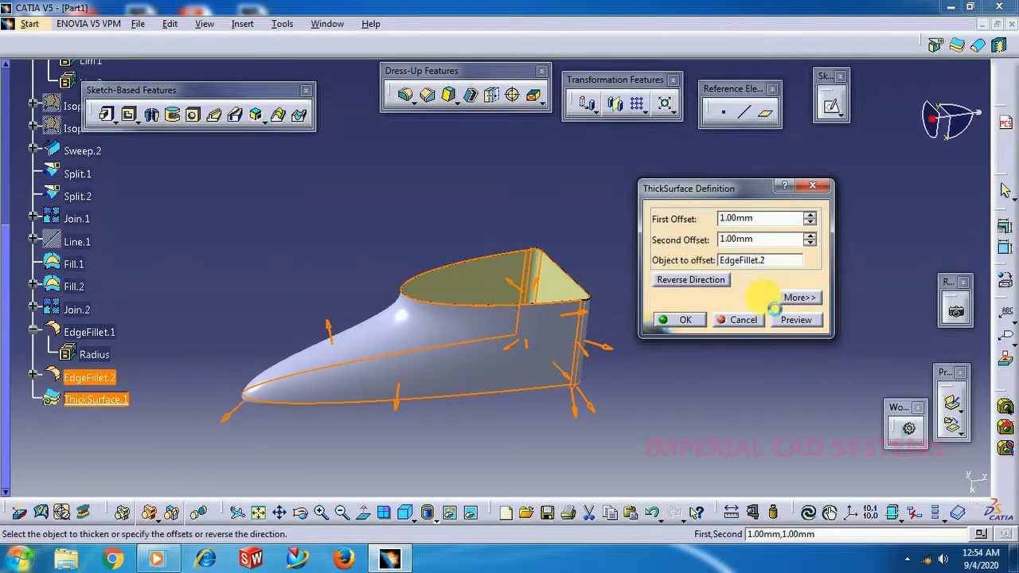
left_click(708, 327)
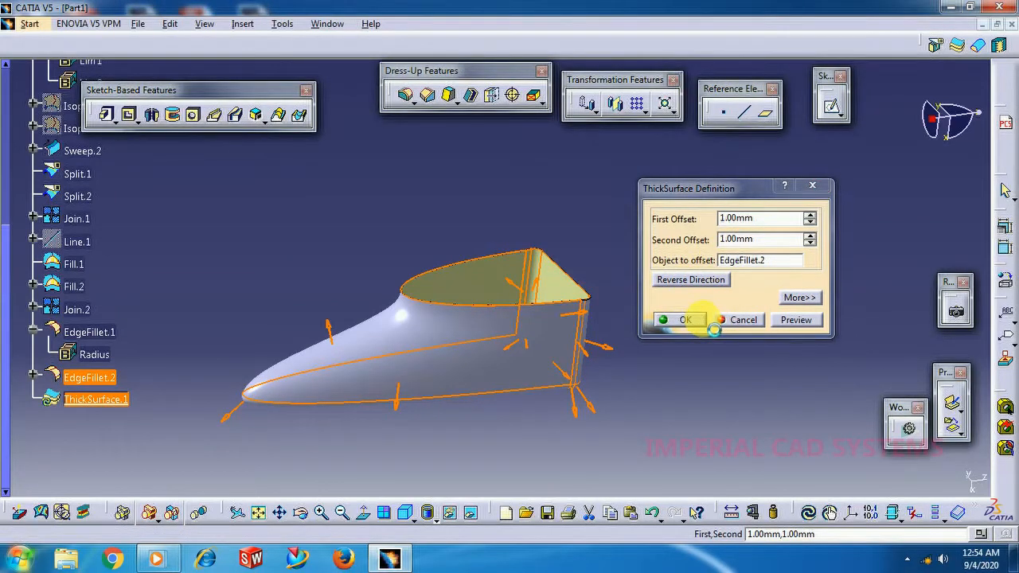
mouse_move(603, 262)
middle_mouse_down()
mouse_move(499, 241)
mouse_move(496, 227)
mouse_move(485, 277)
mouse_move(597, 339)
mouse_move(566, 271)
mouse_move(592, 269)
middle_mouse_up()
Set the fill color of ThickSurface.1 to dark green.
right_click(112, 402)
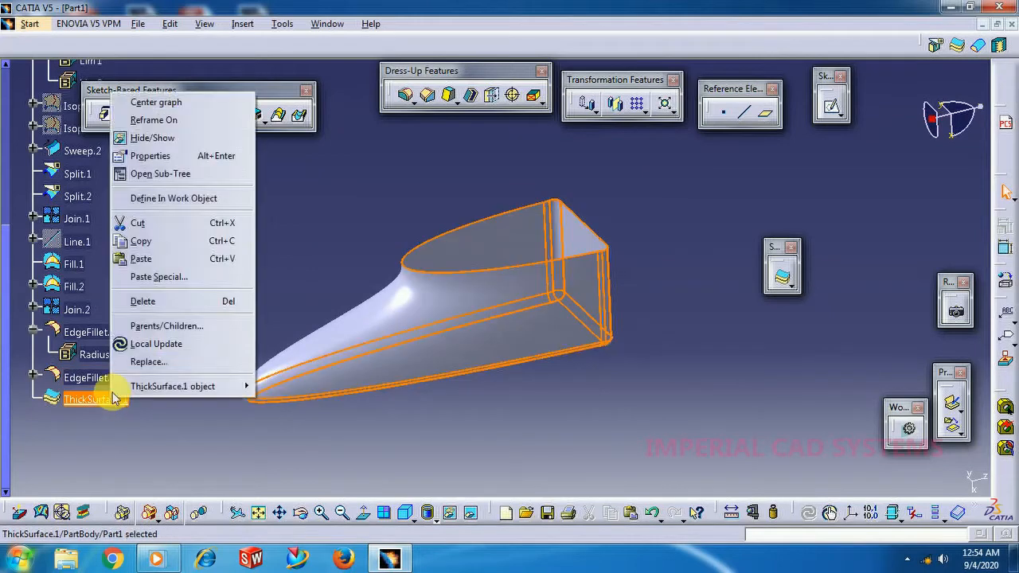
left_click(182, 155)
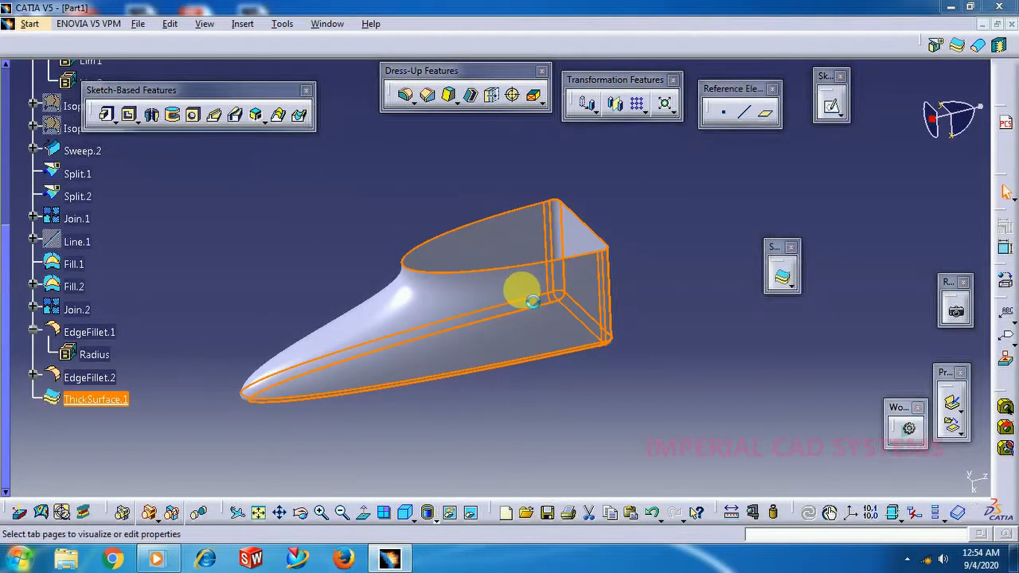
left_click(694, 132)
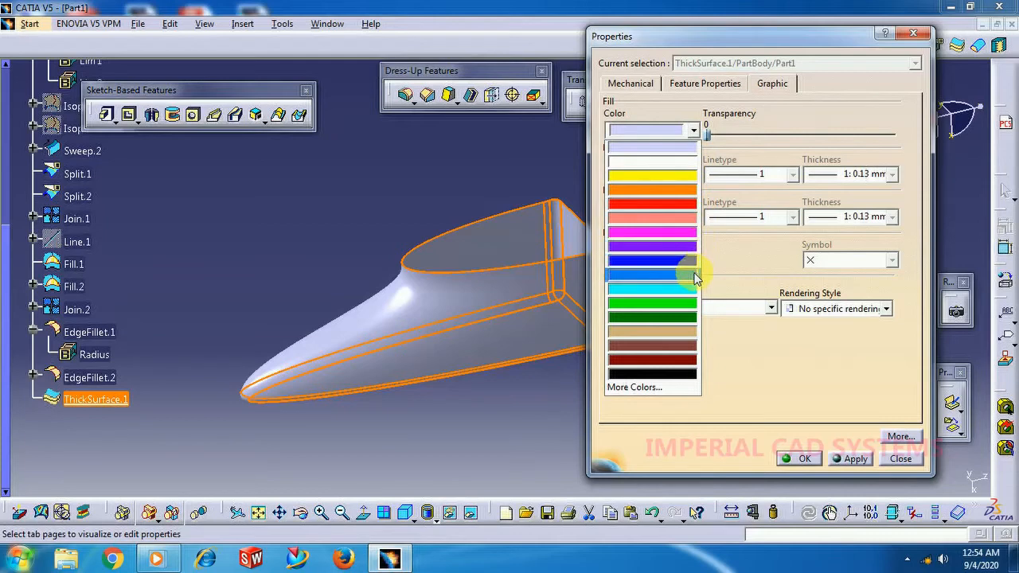
left_click(653, 274)
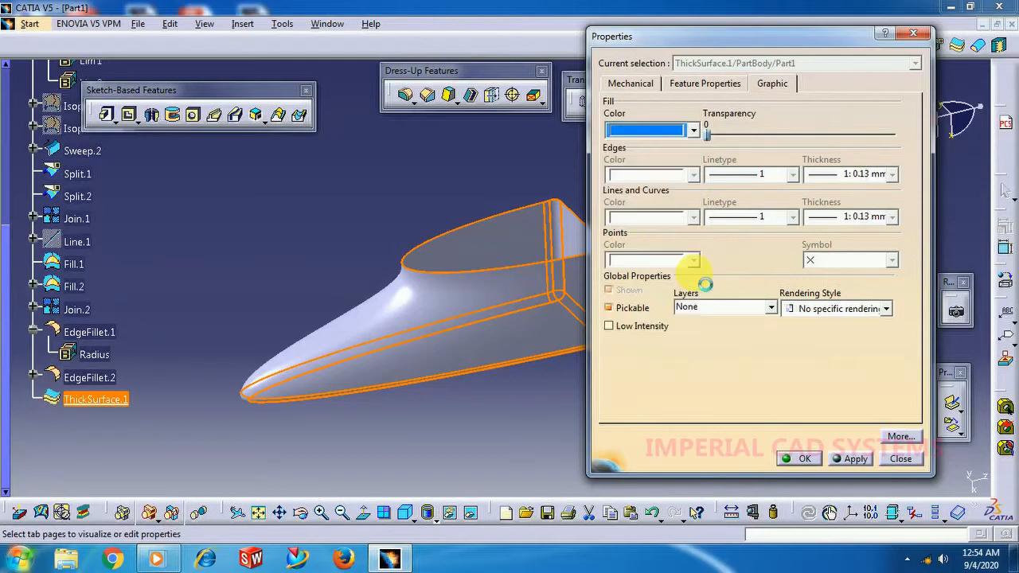
left_click(693, 133)
left_click(661, 317)
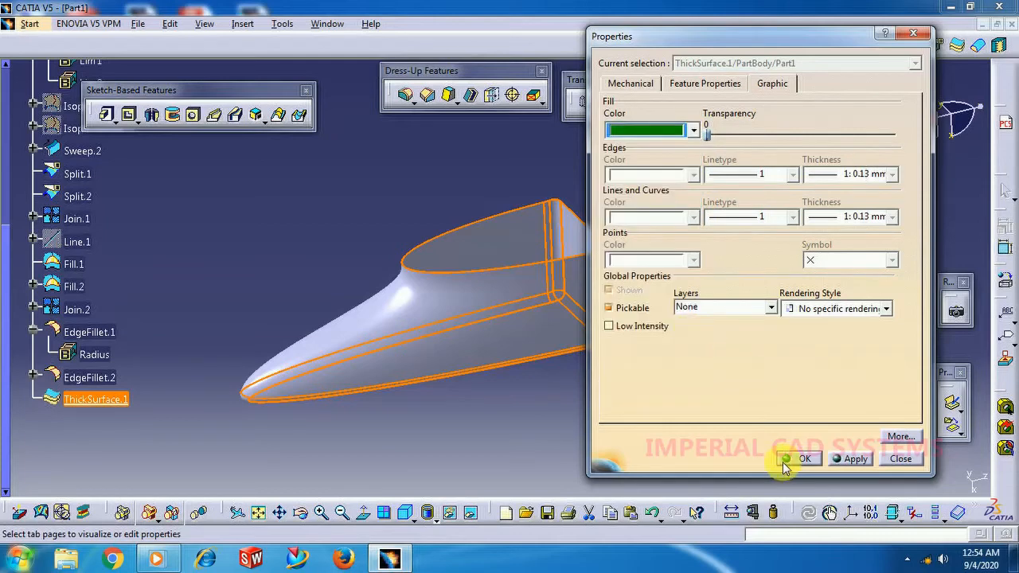
left_click(800, 459)
Color only the large outer side face of ThickSurface.1 blue.
middle_click_drag(693, 282, 582, 203)
double_click(544, 294)
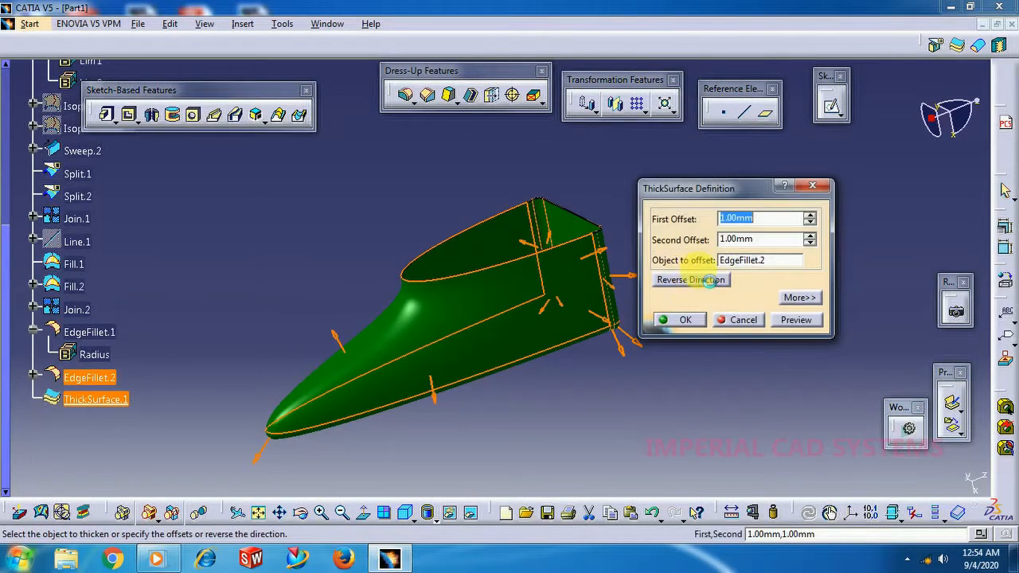
left_click(745, 319)
right_click(99, 399)
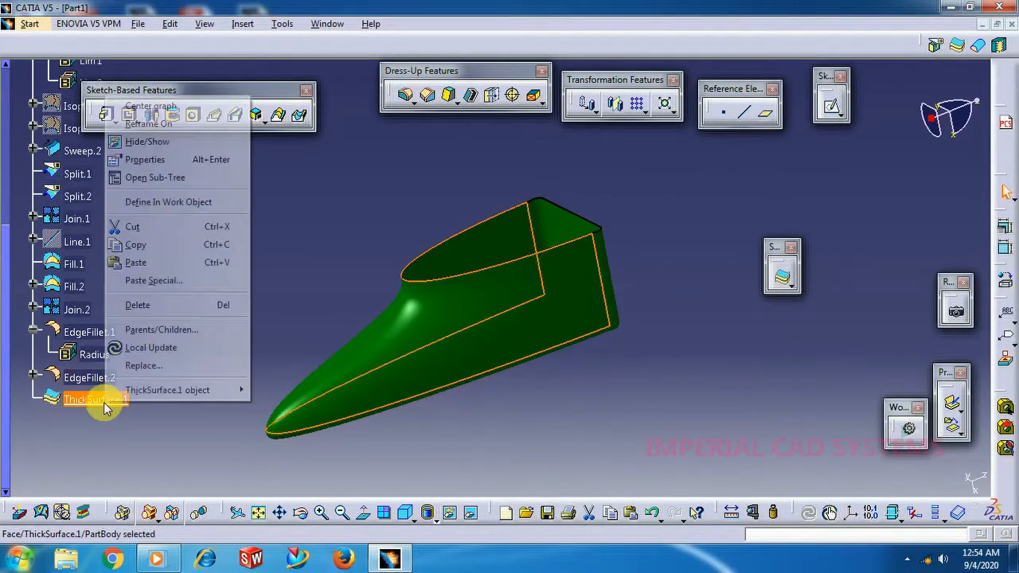
left_click(235, 159)
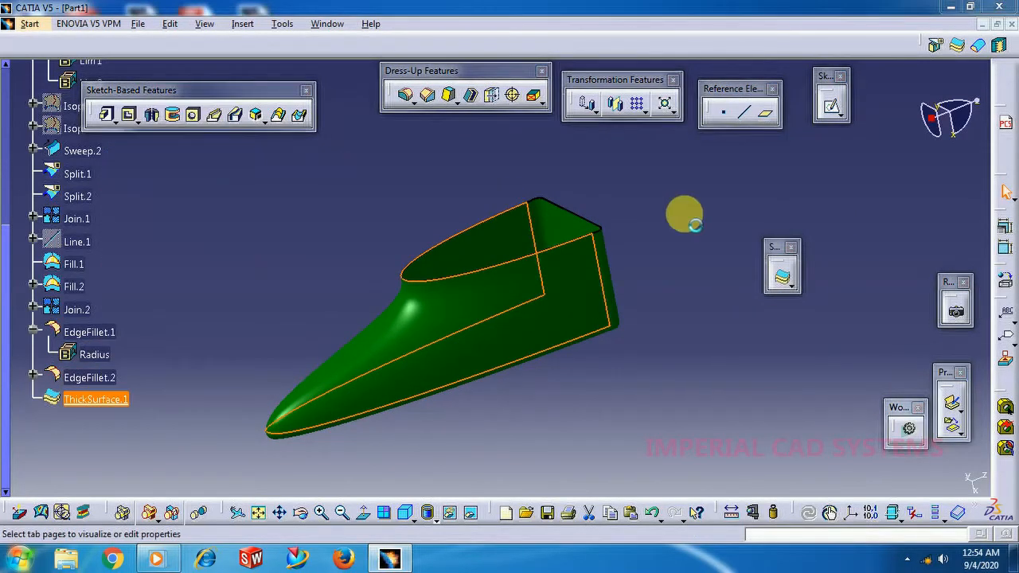
left_click(656, 130)
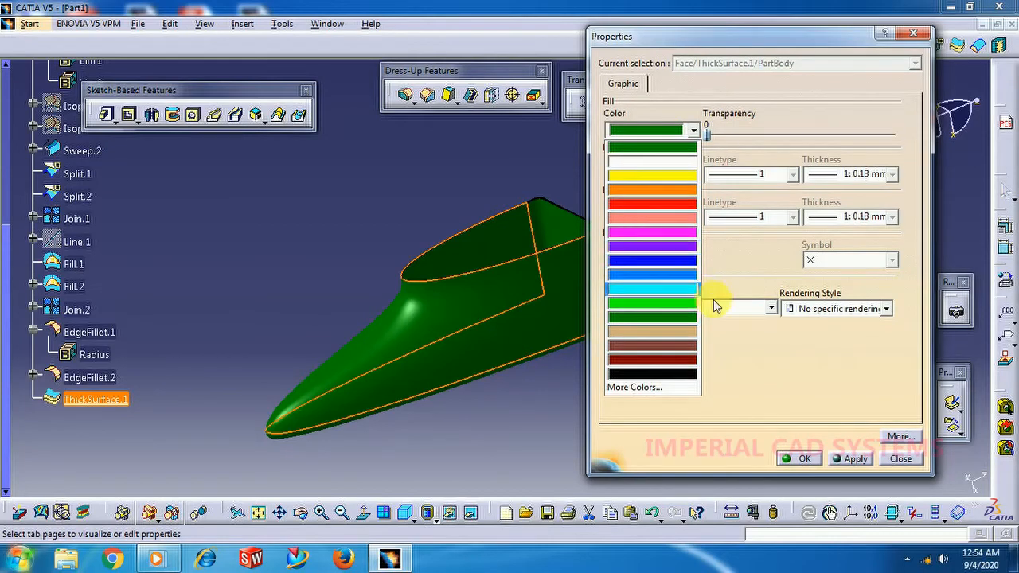
left_click(682, 276)
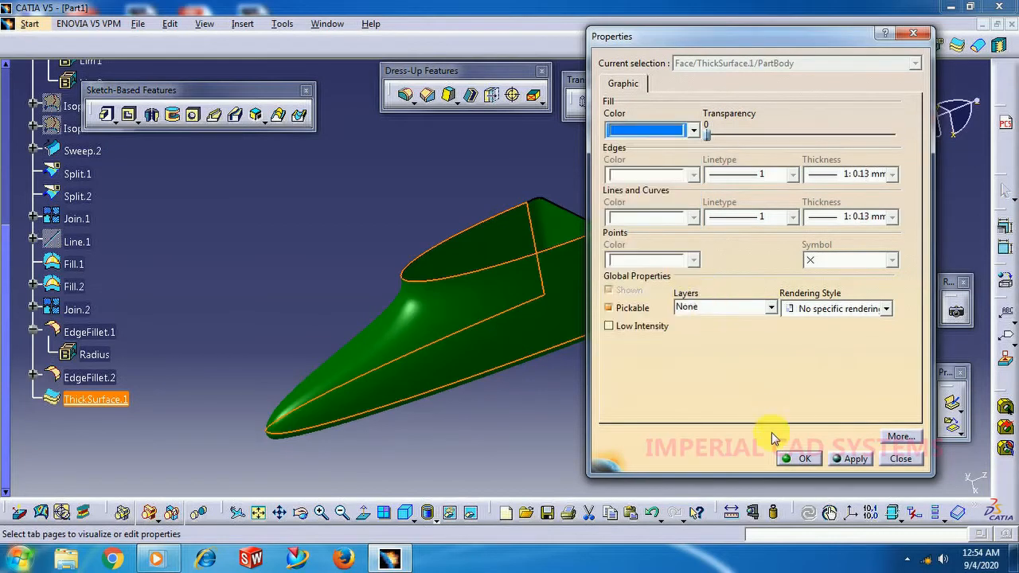
left_click(800, 460)
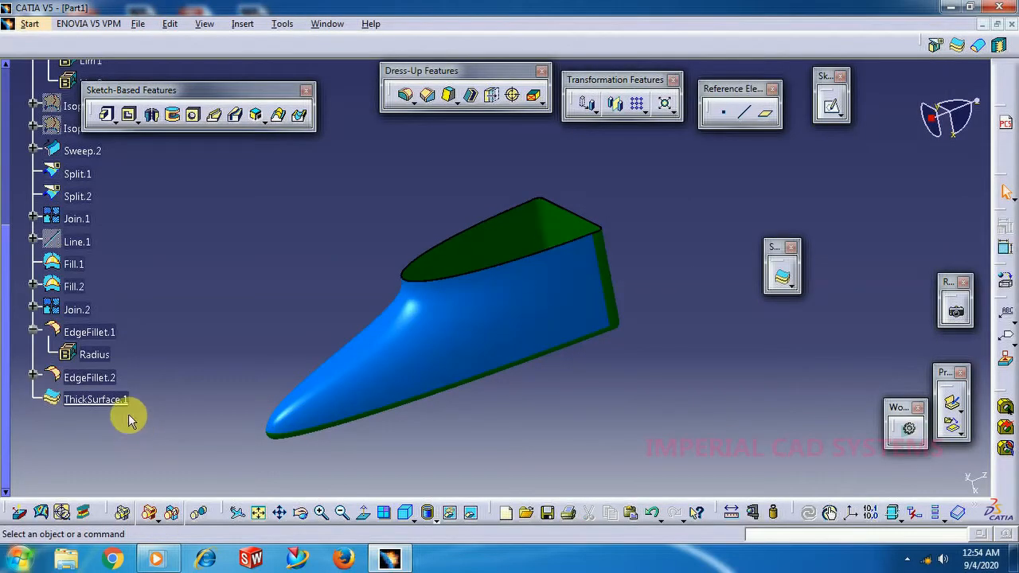
Set the fill color of the whole ThickSurface.1 feature to blue.
right_click(96, 400)
left_click(177, 156)
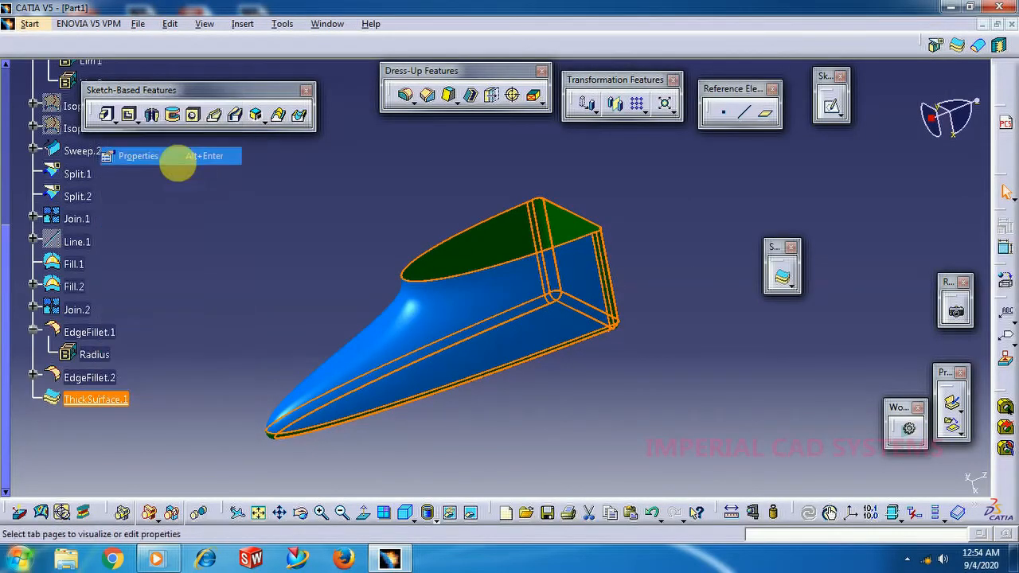
left_click(680, 130)
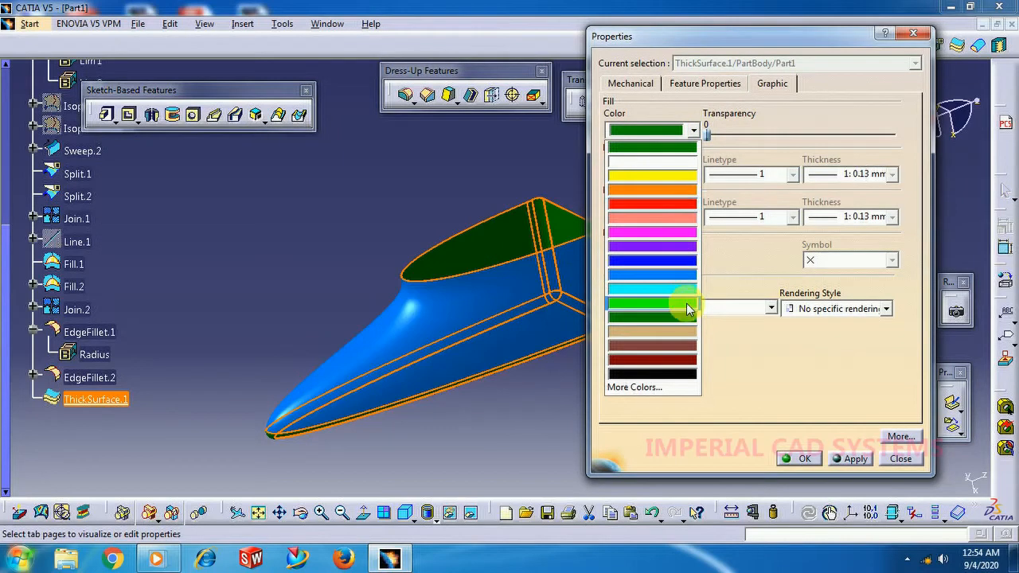
left_click(683, 276)
left_click(796, 459)
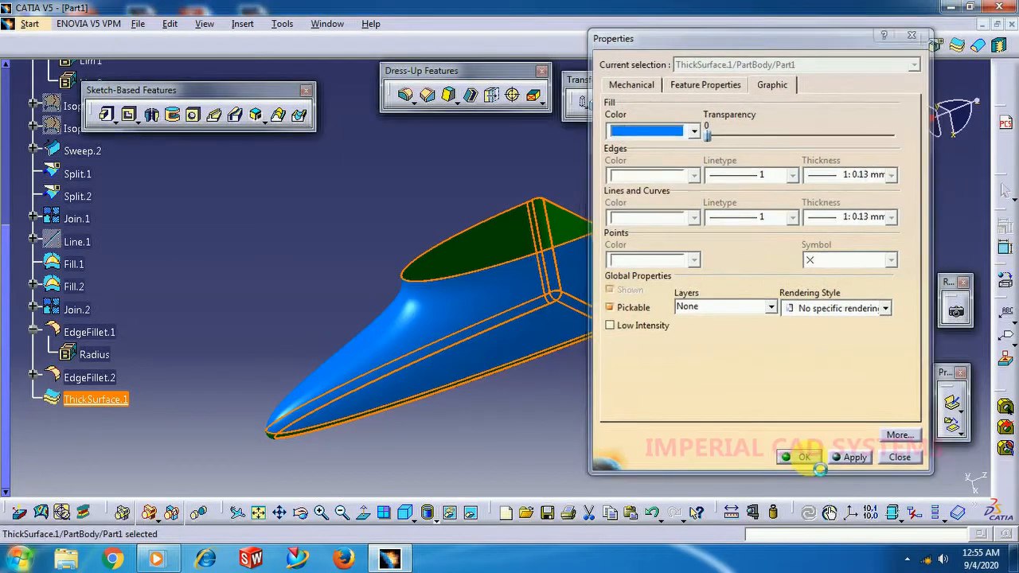
middle_click_drag(683, 267, 564, 369)
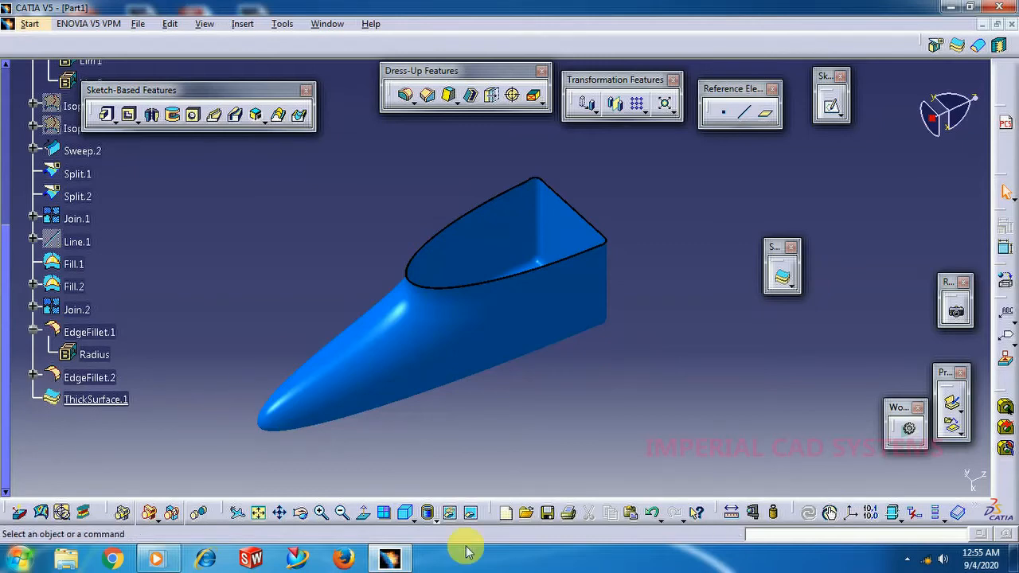
Switch to the Generative Shape Design workbench.
scroll(243, 269, "up", 3)
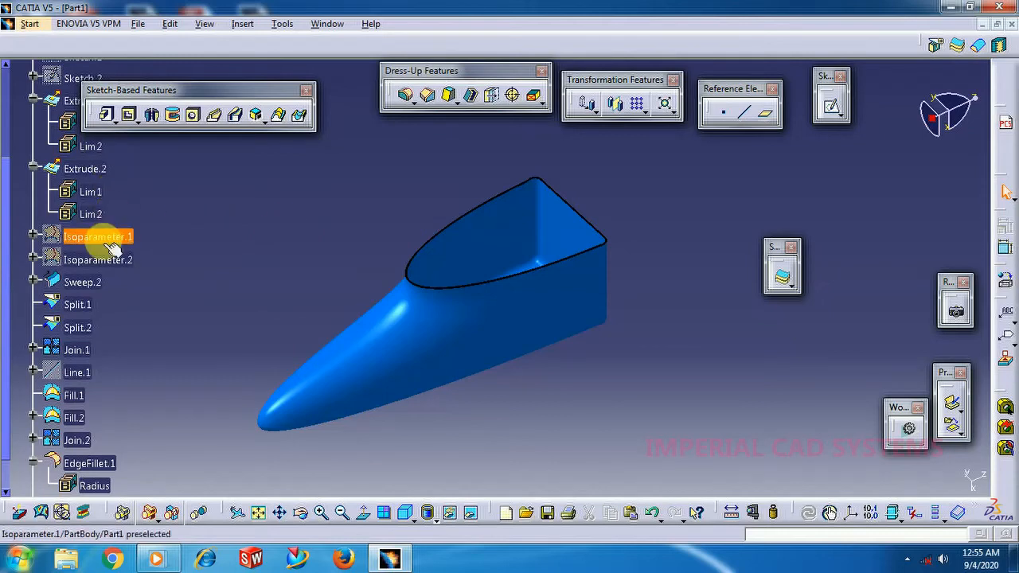
left_click(29, 23)
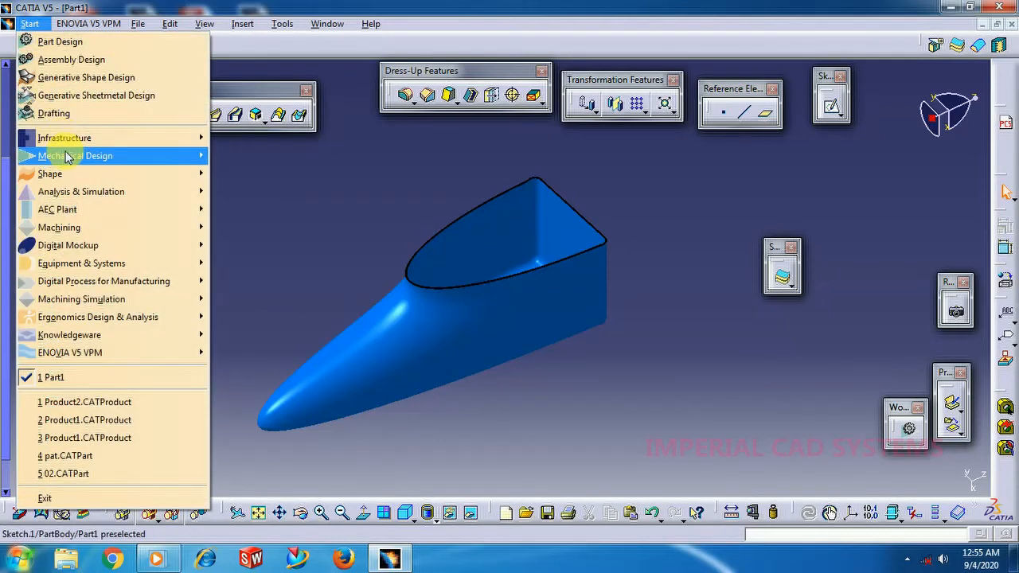
mouse_move(76, 175)
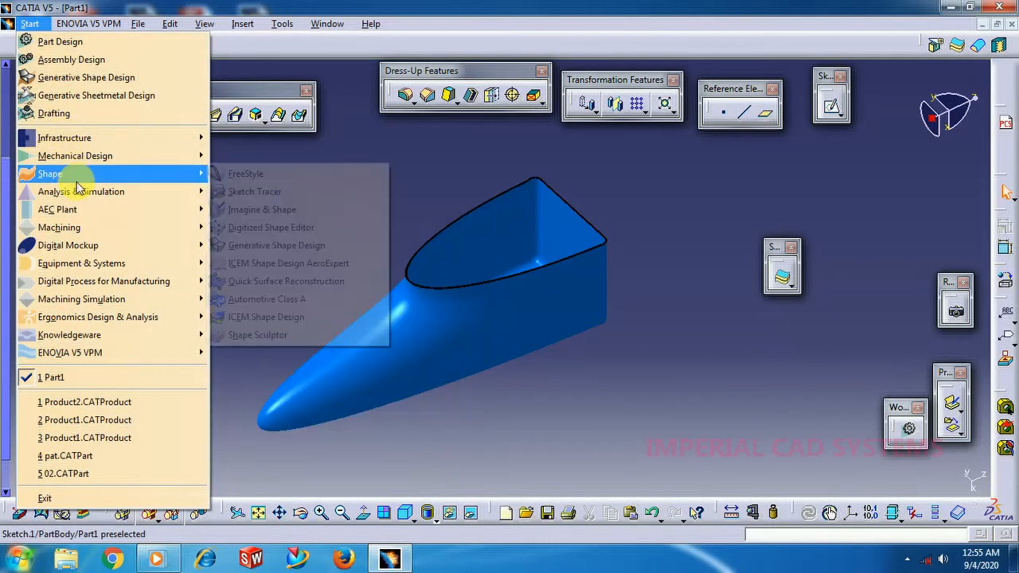
left_click(268, 249)
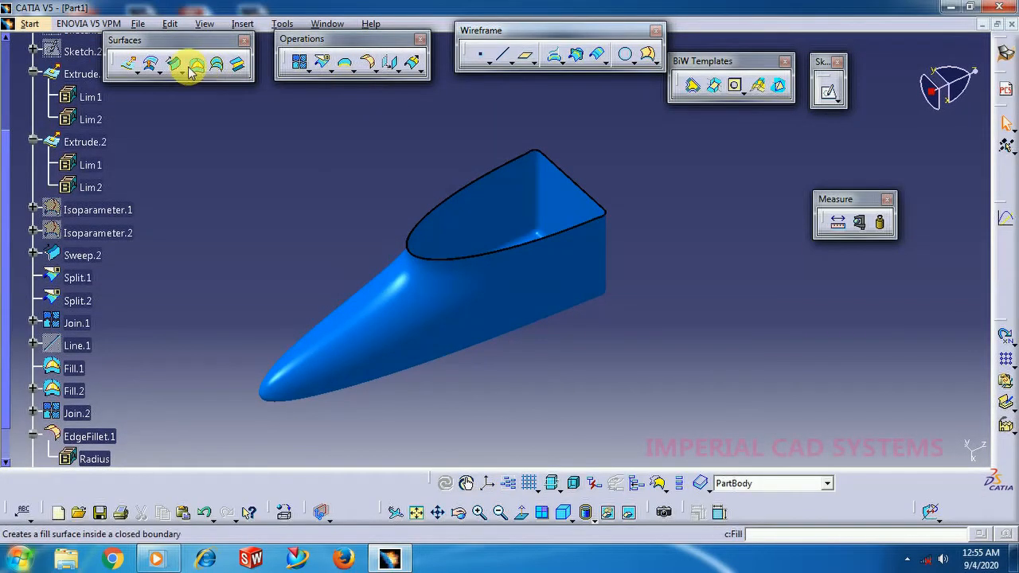
Examine the law definition for the parameter of a conic sweep with two guide curves, without creating a sweep.
left_click(177, 66)
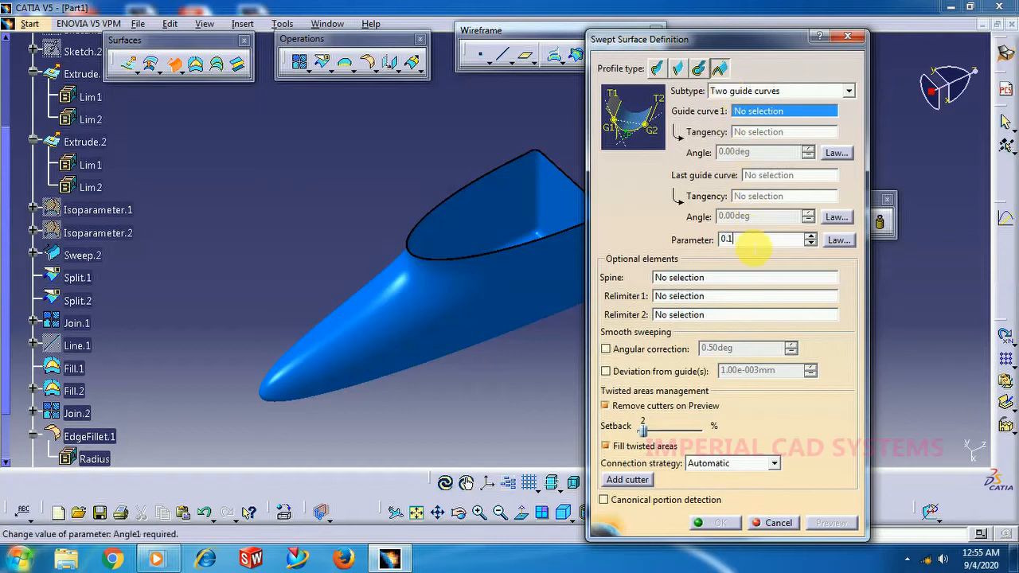
right_click(709, 246)
left_click(836, 240)
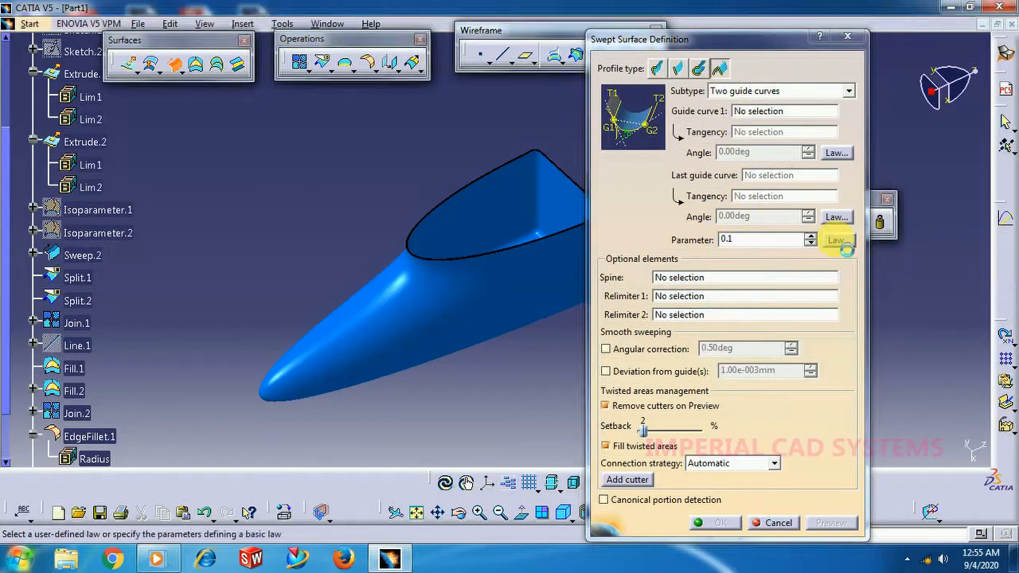
left_click(836, 239)
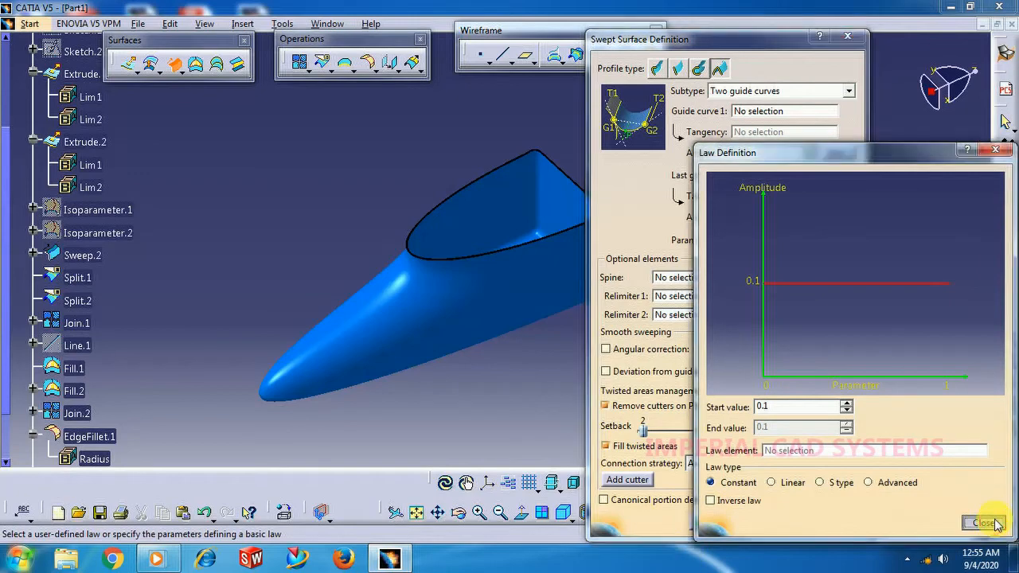
left_click(983, 523)
left_click(782, 527)
Set the fill color of ThickSurface.1 to salmon pink.
middle_click_drag(500, 366, 566, 323)
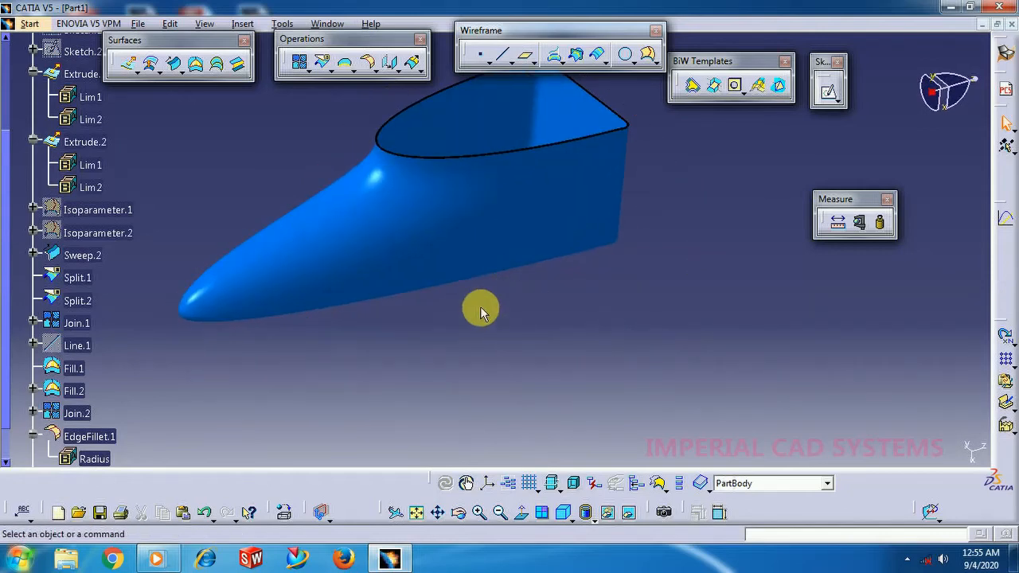
scroll(480, 307, "down", 3)
middle_click_drag(530, 309, 557, 362)
right_click(89, 372)
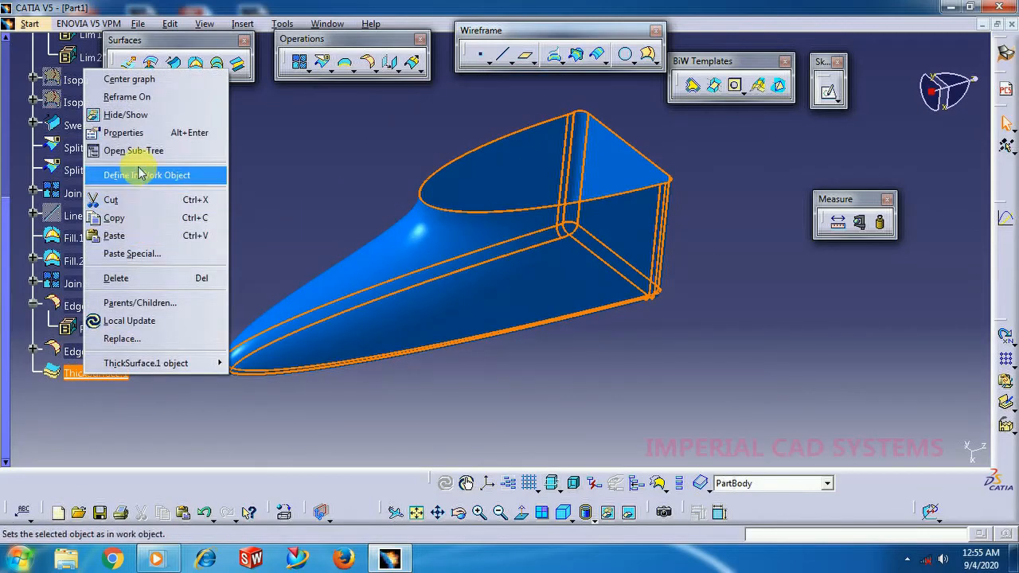
left_click(131, 132)
left_click(694, 130)
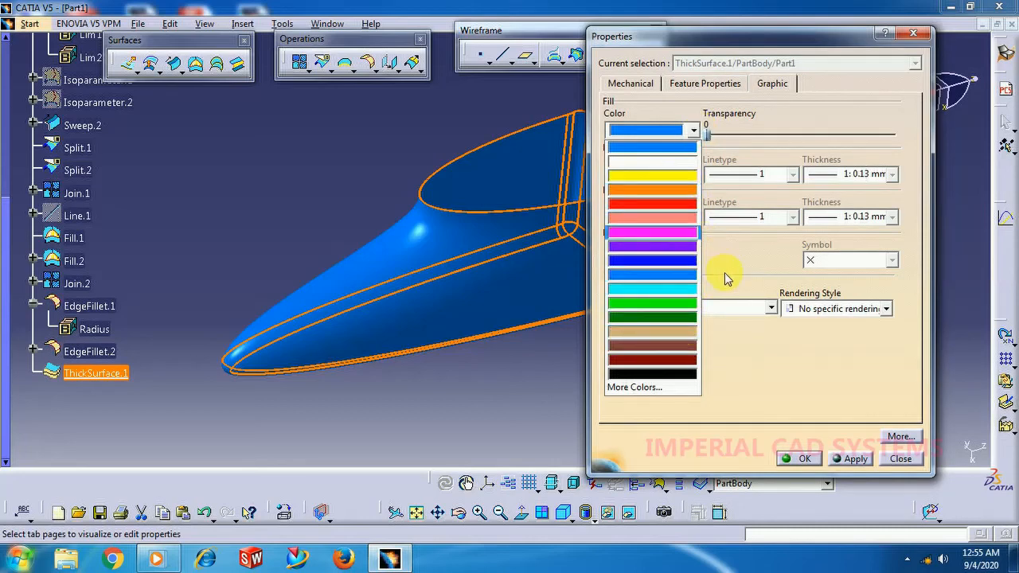
left_click(677, 218)
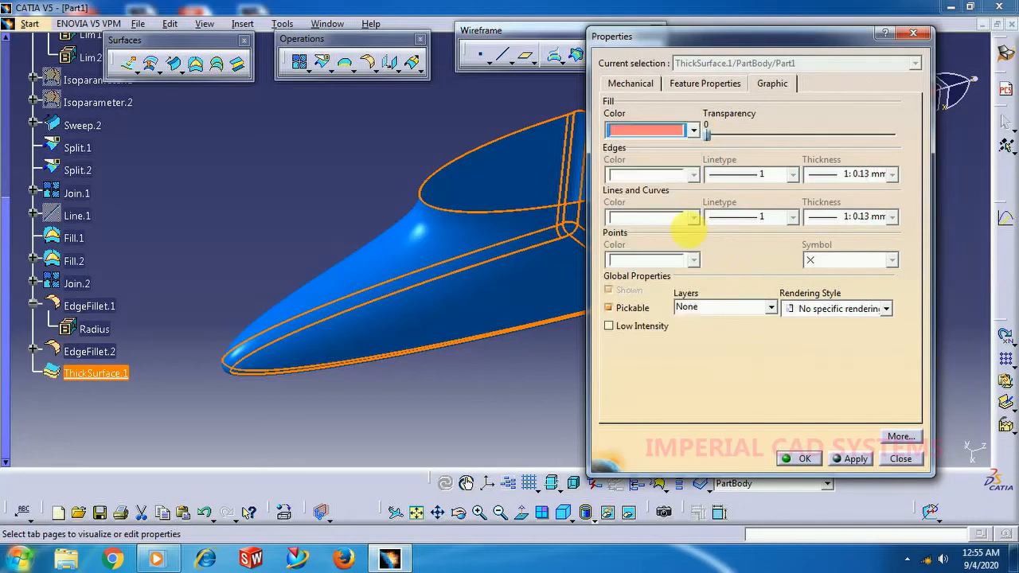
left_click(807, 458)
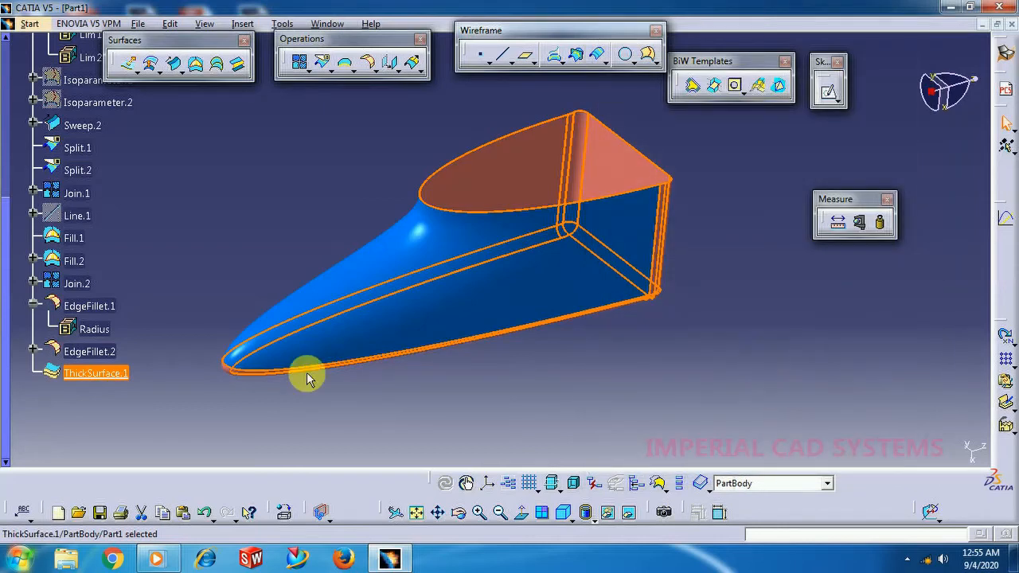
Set the fill color of ThickSurface.1 to tan.
right_click(88, 371)
left_click(125, 128)
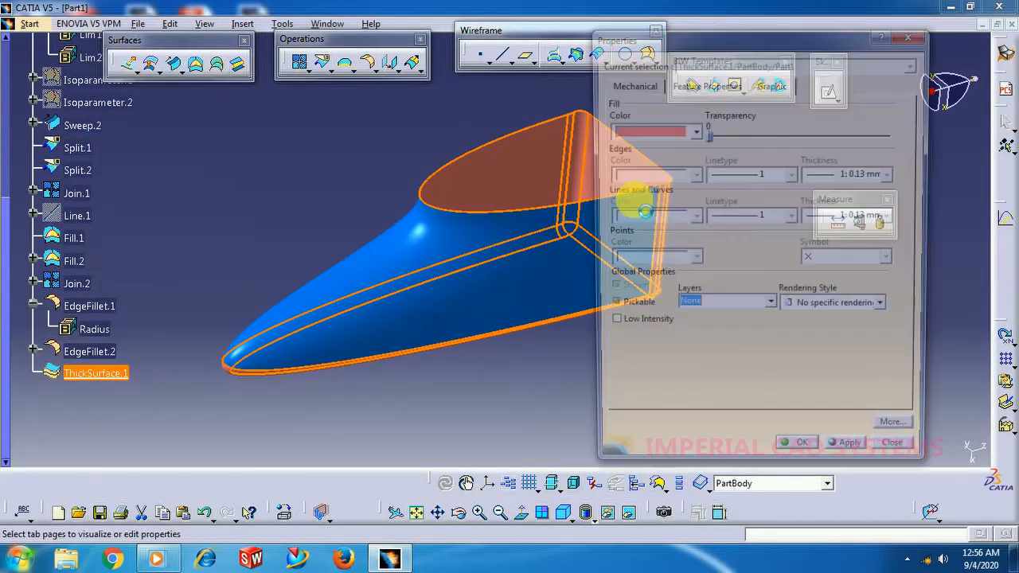
left_click(647, 131)
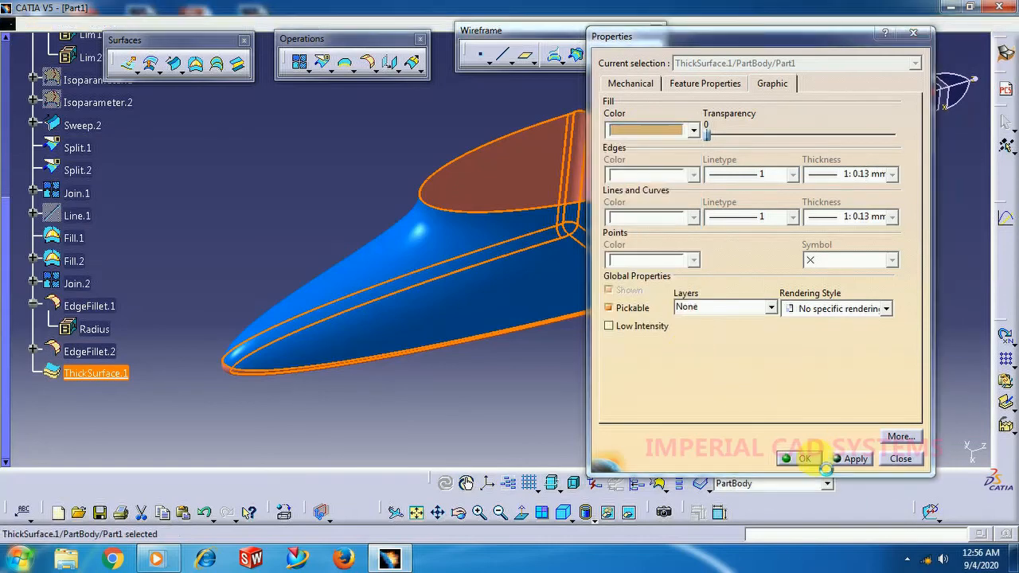
left_click(800, 459)
left_click(661, 373)
middle_click_drag(658, 380, 631, 401)
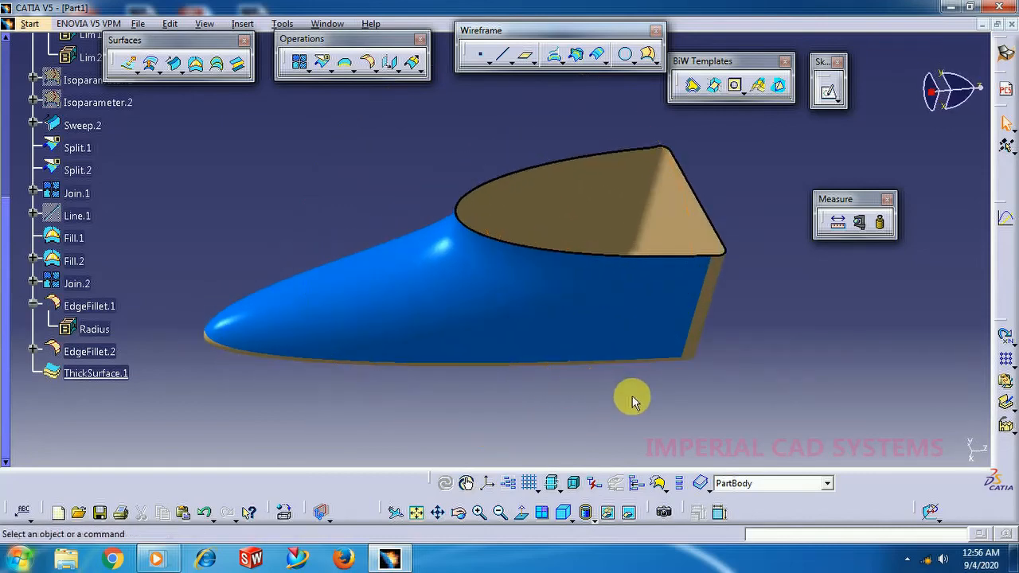